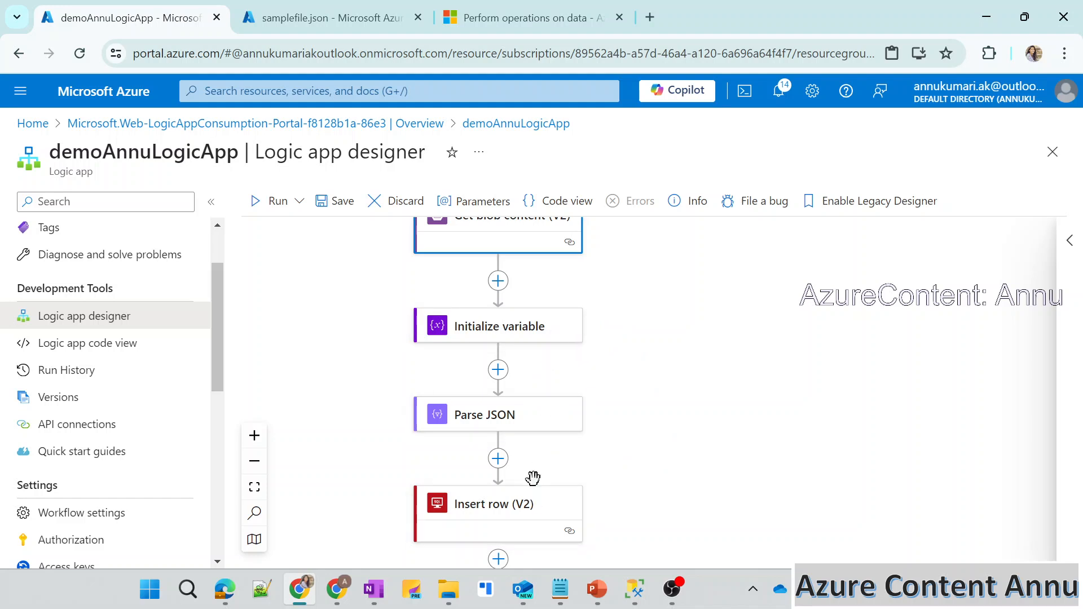
Switch to SQL Server Management Studio and examine the existing row returned by the query on the employees table.
{"action": "scroll", "coordinate": [585, 461], "scroll_direction": "up", "scroll_amount": 2}
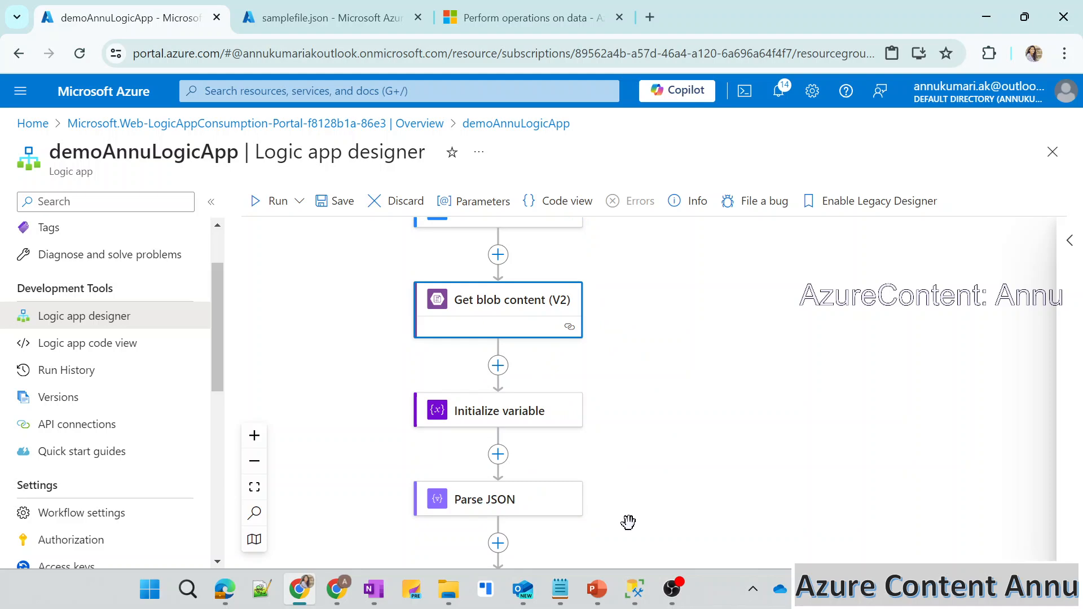
{"action": "left_click", "coordinate": [635, 589]}
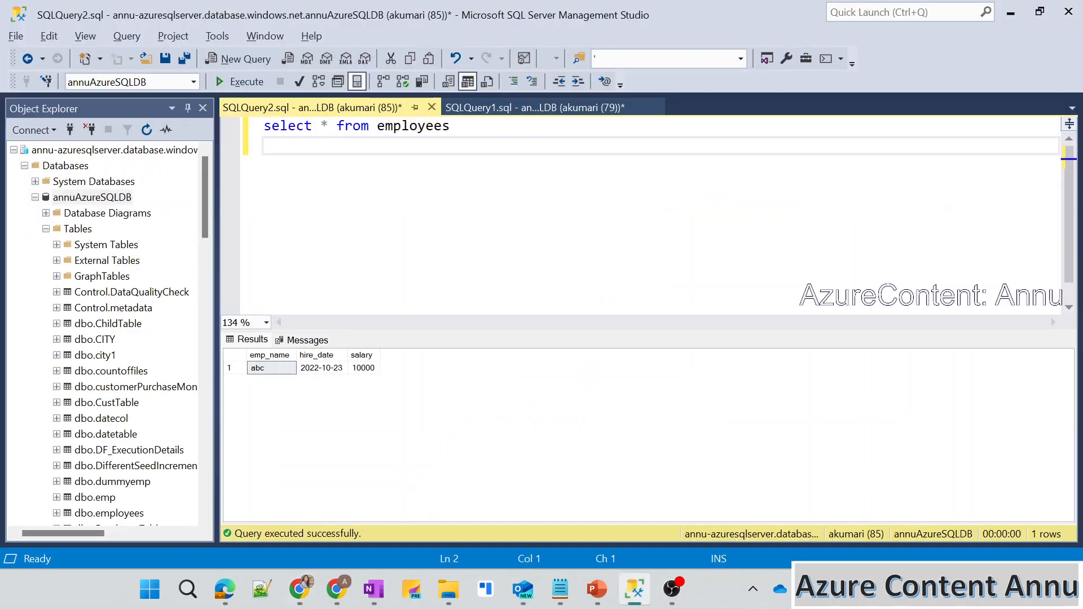
{"action": "left_click", "coordinate": [434, 127]}
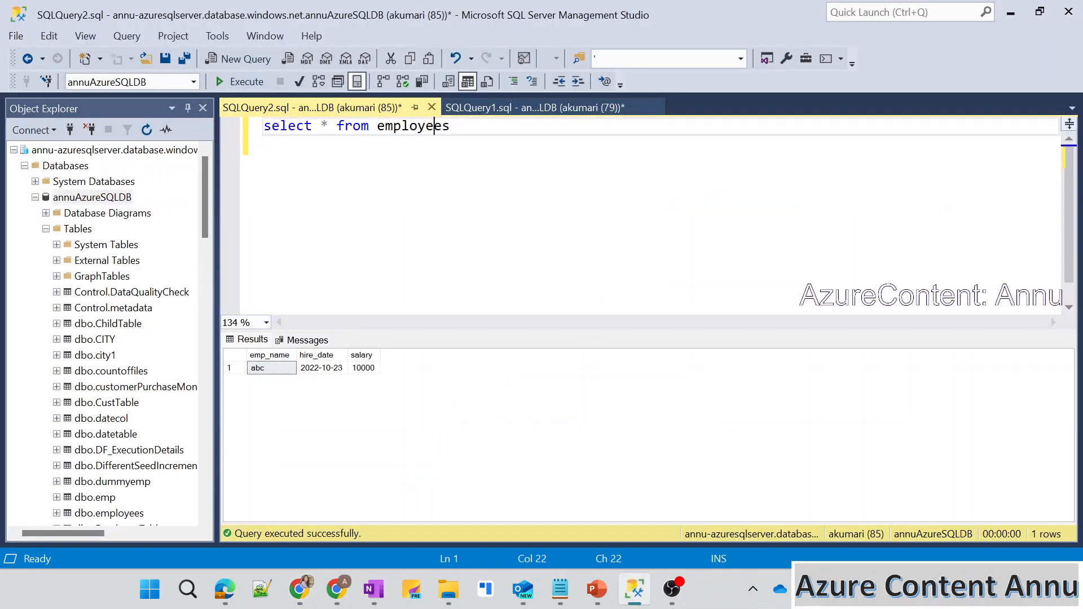
{"action": "left_click", "coordinate": [229, 368]}
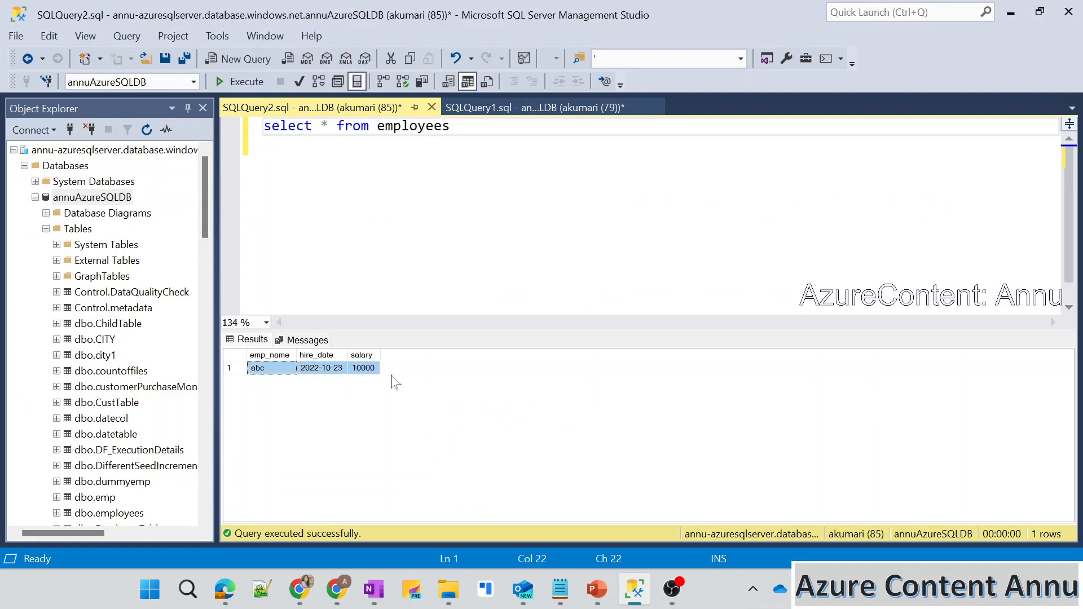
{"action": "left_click", "coordinate": [266, 146]}
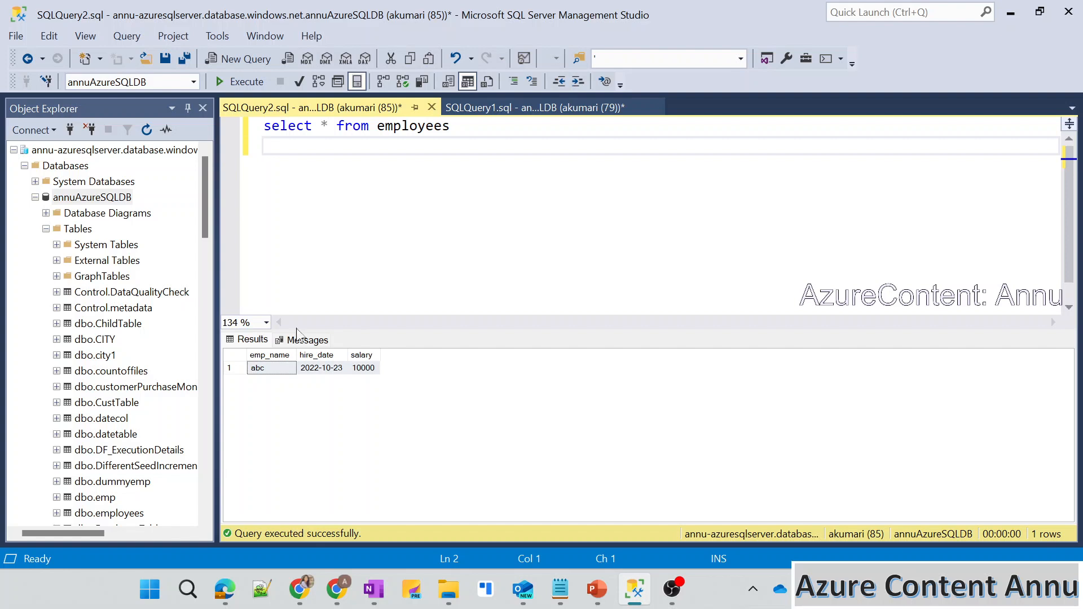
{"action": "left_click", "coordinate": [229, 367]}
{"action": "left_click", "coordinate": [314, 237]}
{"action": "left_click", "coordinate": [230, 369]}
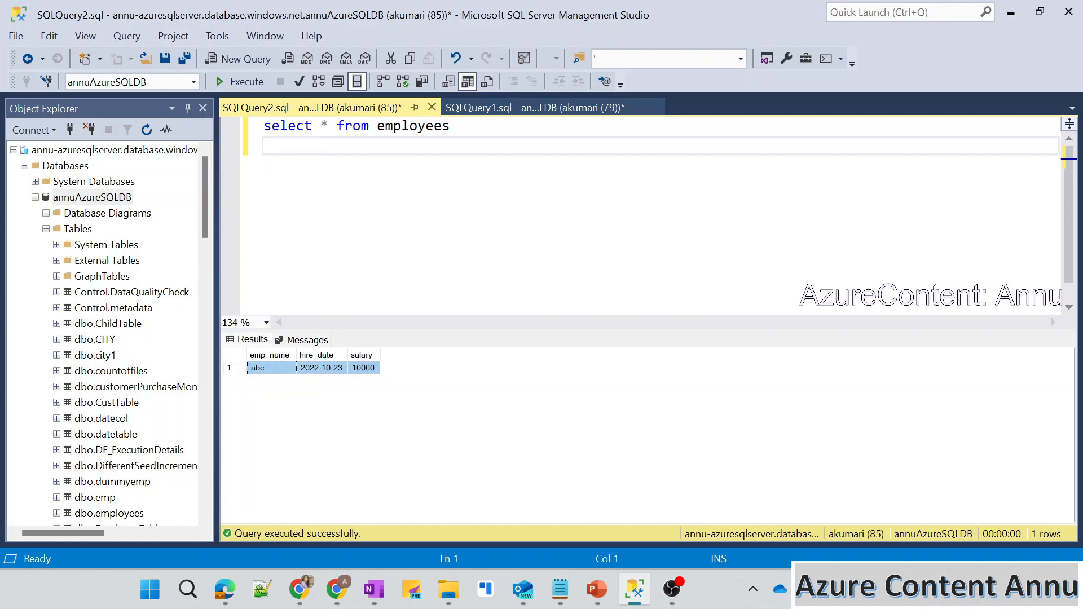
{"action": "key", "text": "alt+Tab"}
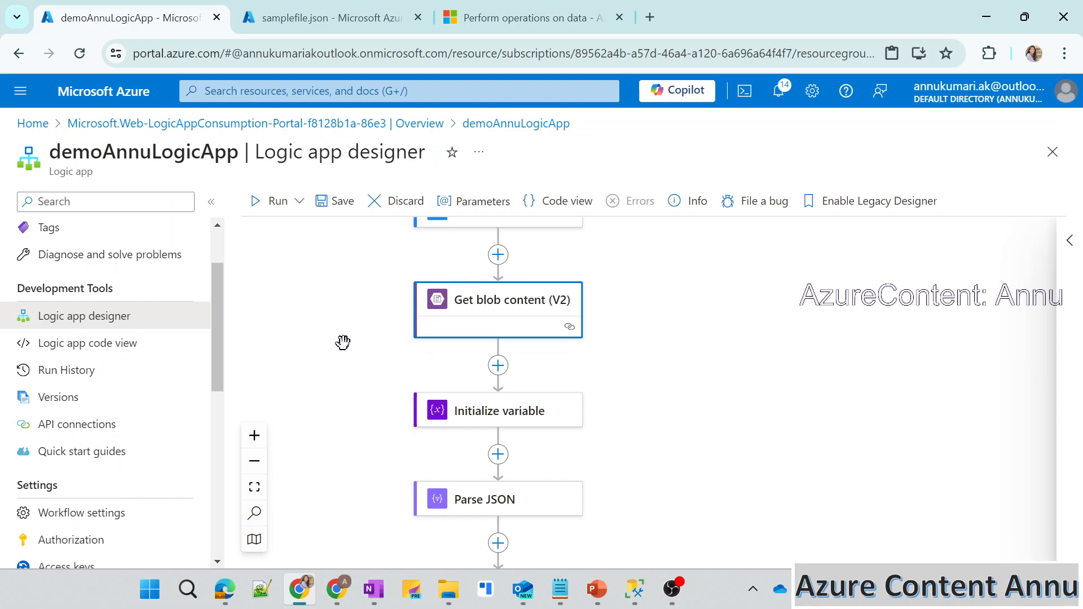
Open the samplefile.json blob at full width and read through all employee records in its employees array.
{"action": "left_click", "coordinate": [328, 22]}
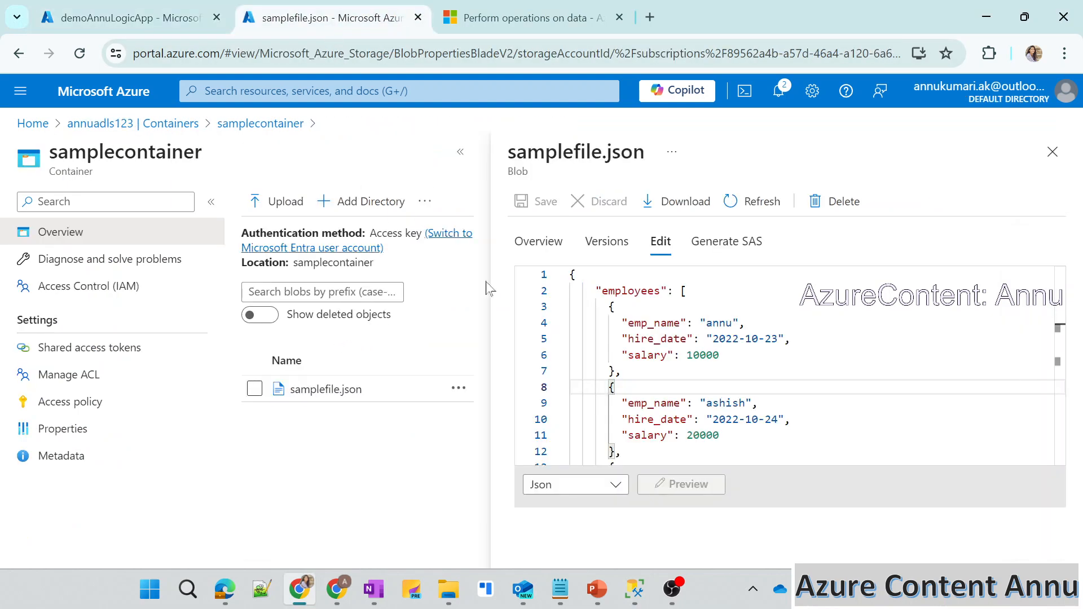
{"action": "left_click", "coordinate": [461, 152]}
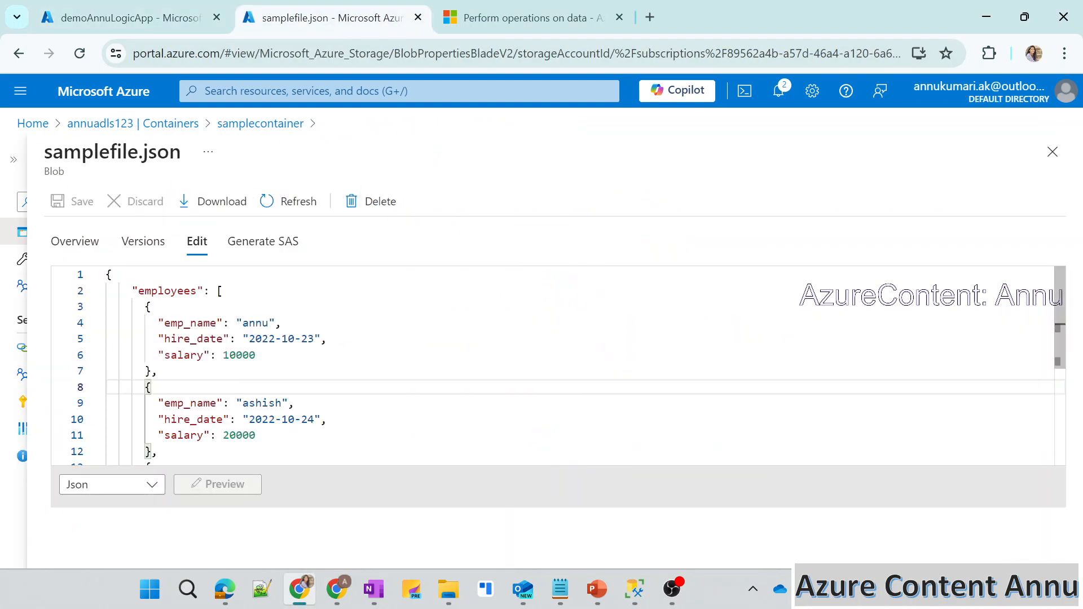
{"action": "left_click_drag", "start_coordinate": [138, 291], "coordinate": [326, 371]}
{"action": "scroll", "coordinate": [159, 370], "scroll_direction": "down", "scroll_amount": 1}
{"action": "scroll", "coordinate": [326, 372], "scroll_direction": "down", "scroll_amount": 2}
{"action": "mouse_move", "coordinate": [165, 356]}
{"action": "left_mouse_down"}
{"action": "mouse_move", "coordinate": [178, 372]}
{"action": "mouse_move", "coordinate": [178, 409]}
{"action": "left_mouse_up"}
{"action": "scroll", "coordinate": [170, 384], "scroll_direction": "down", "scroll_amount": 2}
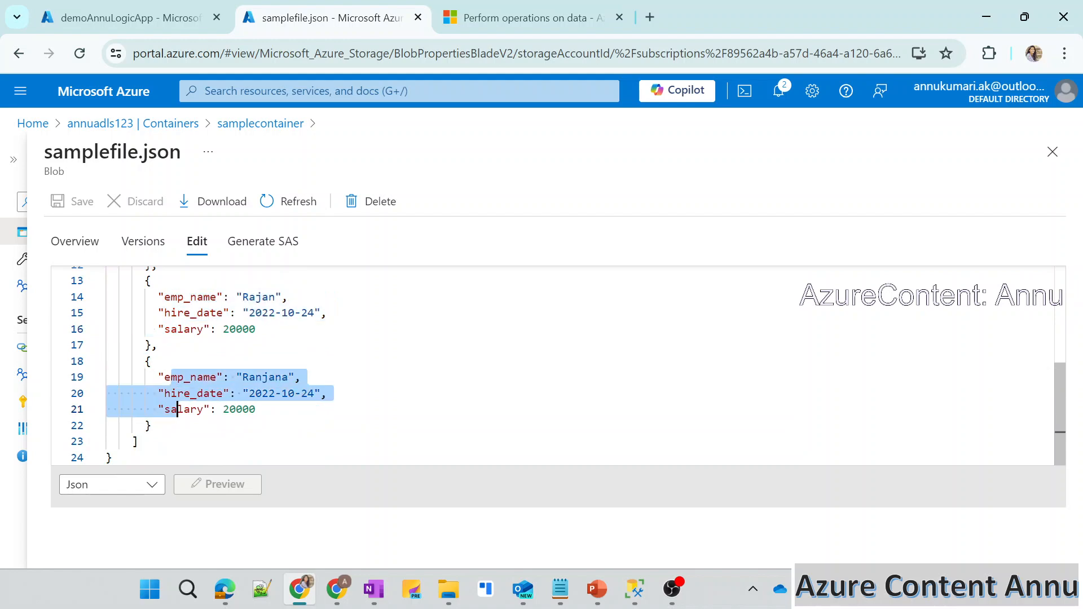
{"action": "scroll", "coordinate": [553, 365], "scroll_direction": "up", "scroll_amount": 6}
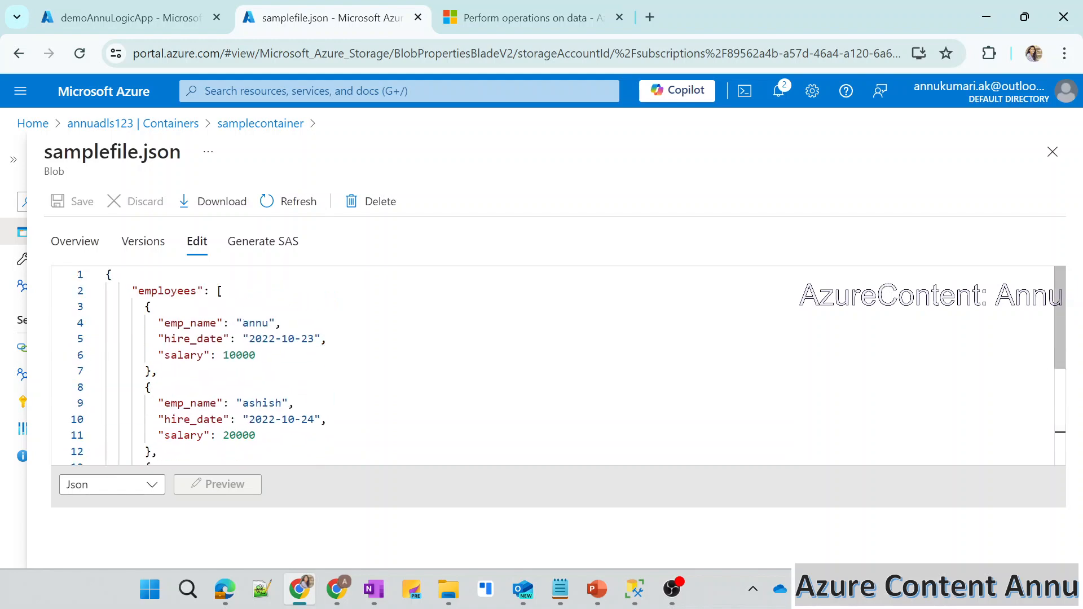
Check the target table name in the employees query in SQL Server Management Studio, and return to the browser.
{"action": "left_click", "coordinate": [635, 589]}
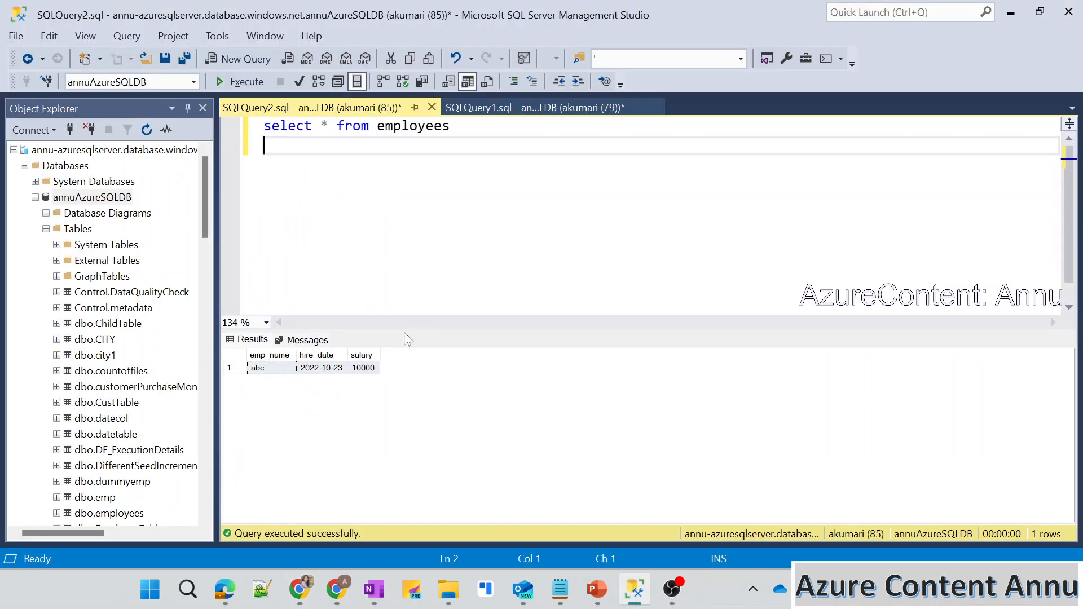
{"action": "double_click", "coordinate": [413, 126]}
{"action": "left_click", "coordinate": [420, 135]}
{"action": "key", "text": "alt+Tab"}
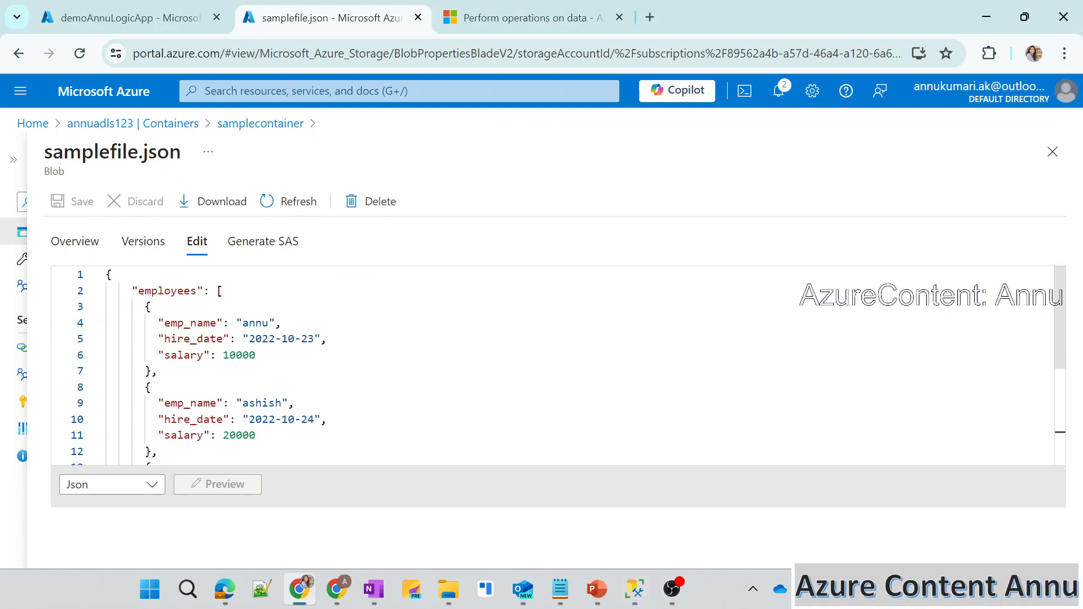
Review the demoAnnuLogicApp workflow from the Recurrence trigger onward, with a brief check of its source file samplefile.json.
{"action": "left_click", "coordinate": [124, 17]}
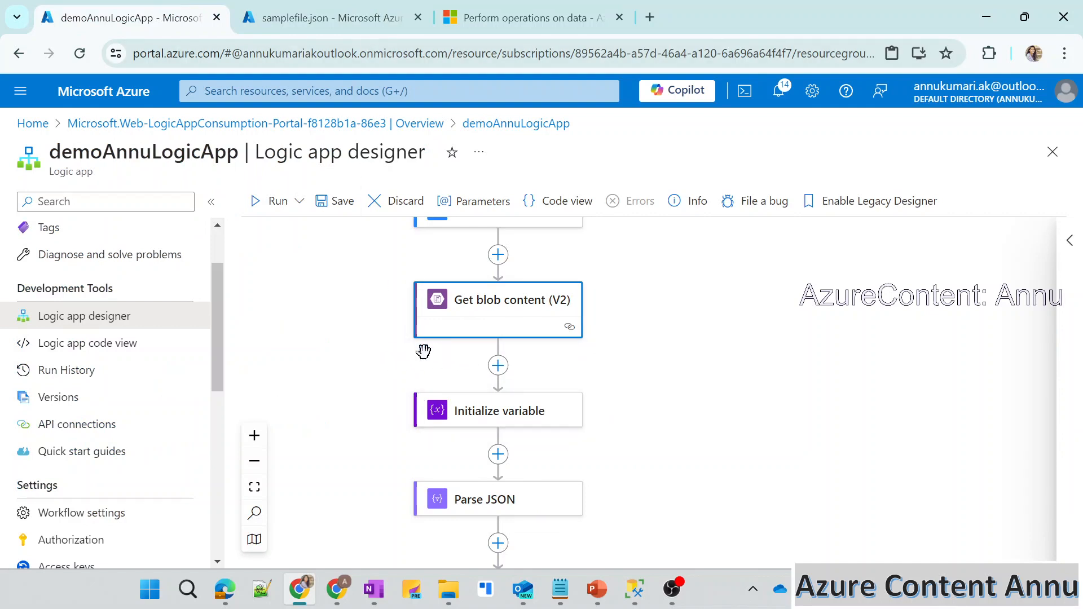
{"action": "scroll", "coordinate": [450, 406], "scroll_direction": "up", "scroll_amount": 1}
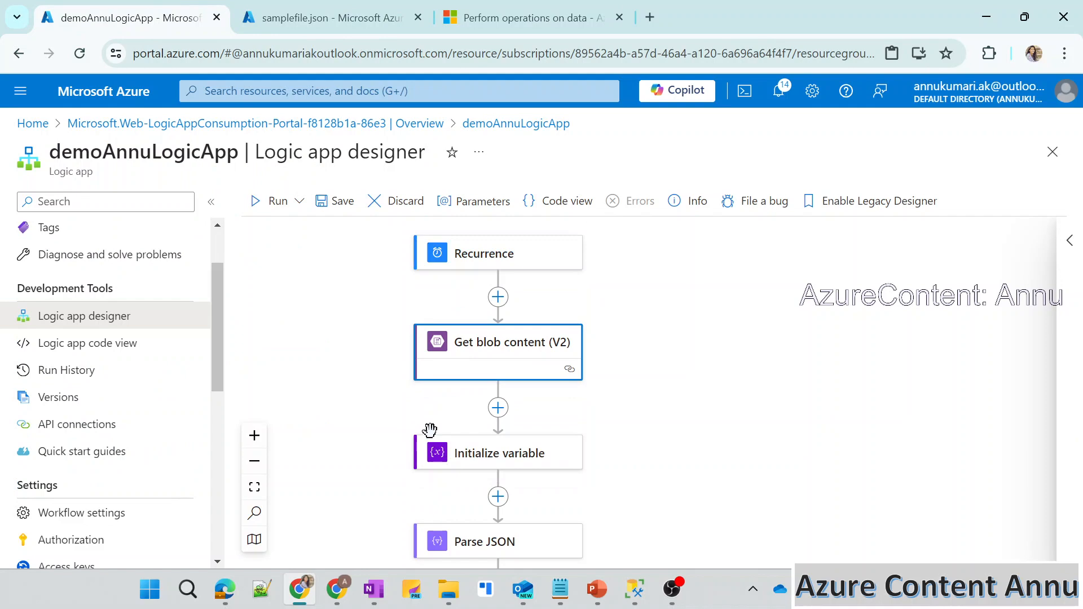
{"action": "scroll", "coordinate": [431, 428], "scroll_direction": "down", "scroll_amount": 1}
{"action": "scroll", "coordinate": [368, 328], "scroll_direction": "up", "scroll_amount": 2}
{"action": "scroll", "coordinate": [369, 393], "scroll_direction": "down", "scroll_amount": 1}
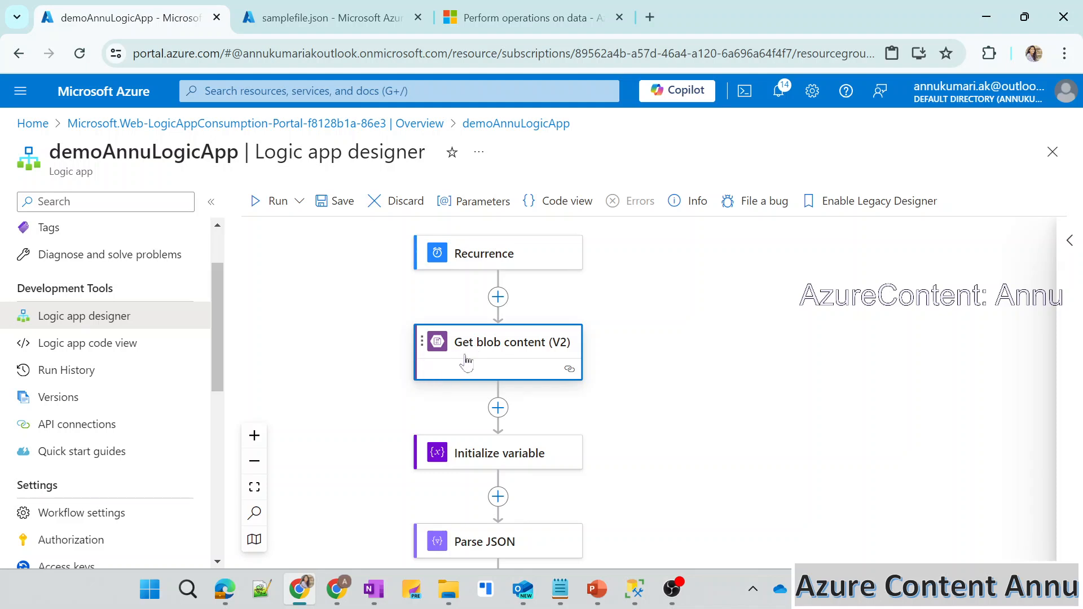
{"action": "left_click", "coordinate": [316, 17]}
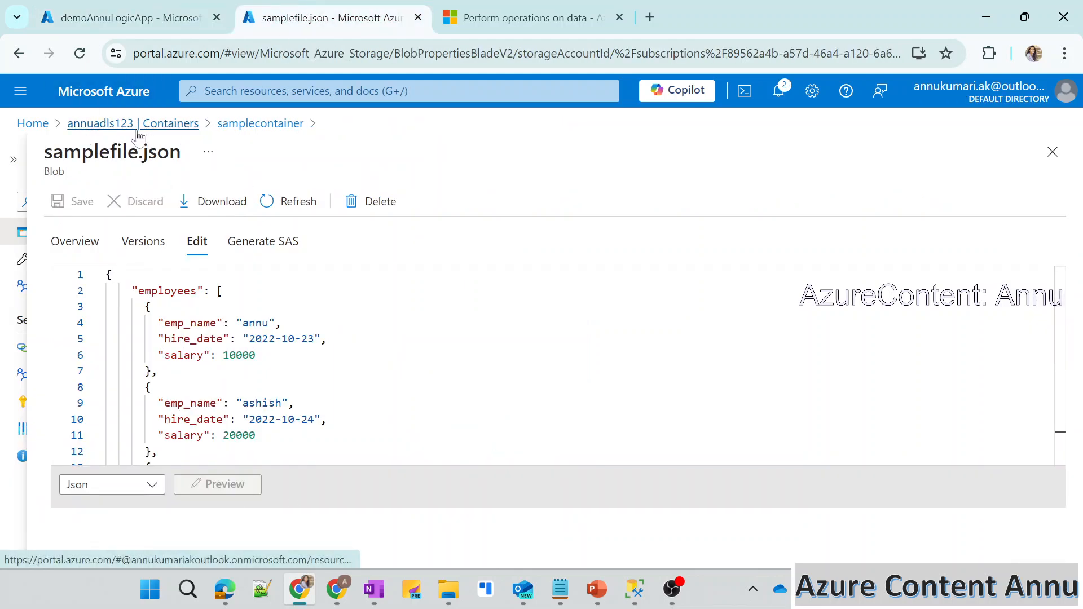
{"action": "left_click", "coordinate": [141, 7]}
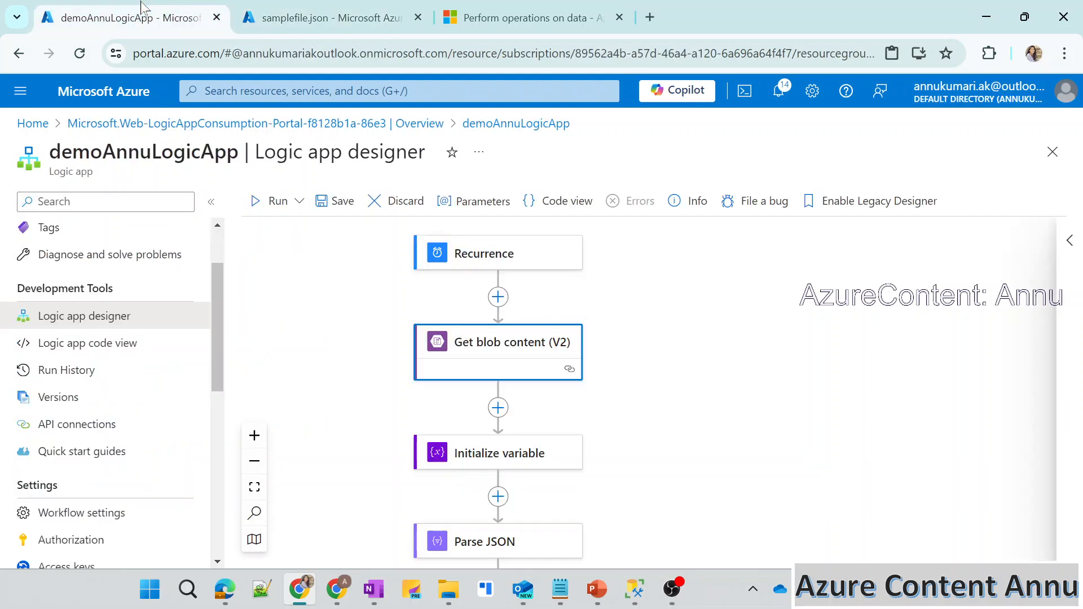
Inspect the parameters of the Get blob content (V2) action and of the Initialize variable action.
{"action": "left_click", "coordinate": [479, 364]}
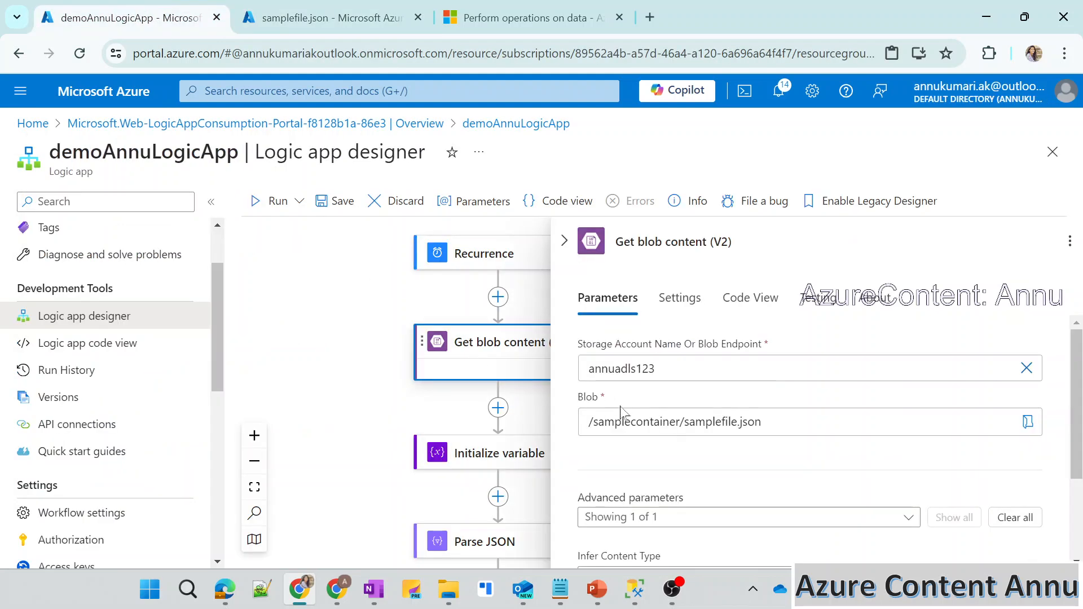
{"action": "scroll", "coordinate": [624, 450], "scroll_direction": "down", "scroll_amount": 2}
{"action": "scroll", "coordinate": [634, 474], "scroll_direction": "up", "scroll_amount": 2}
{"action": "left_click", "coordinate": [564, 241]}
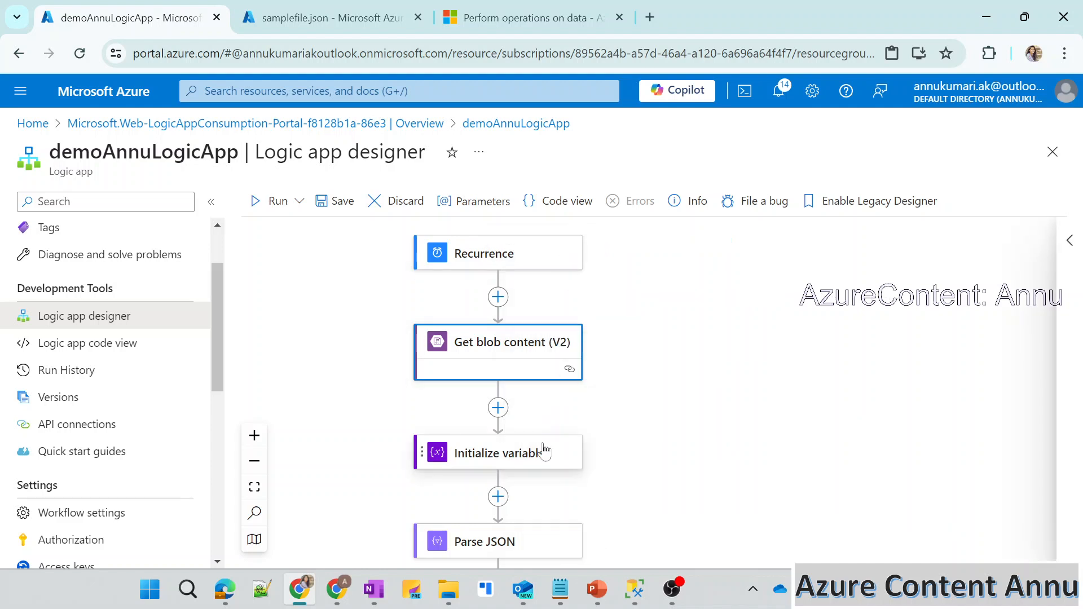
{"action": "left_click_drag", "start_coordinate": [655, 408], "coordinate": [657, 304]}
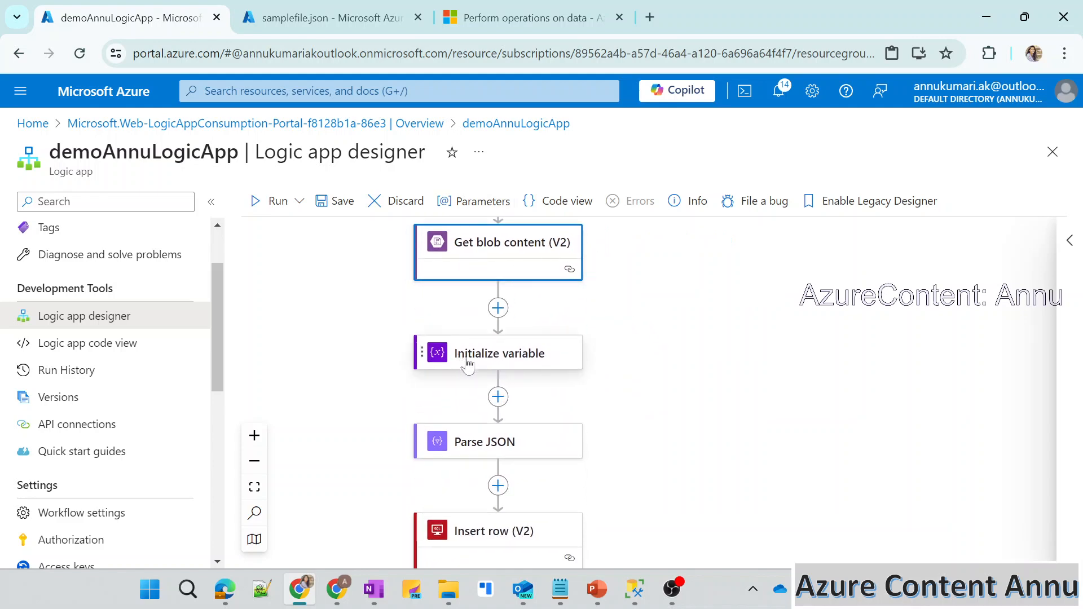
{"action": "left_click", "coordinate": [542, 365]}
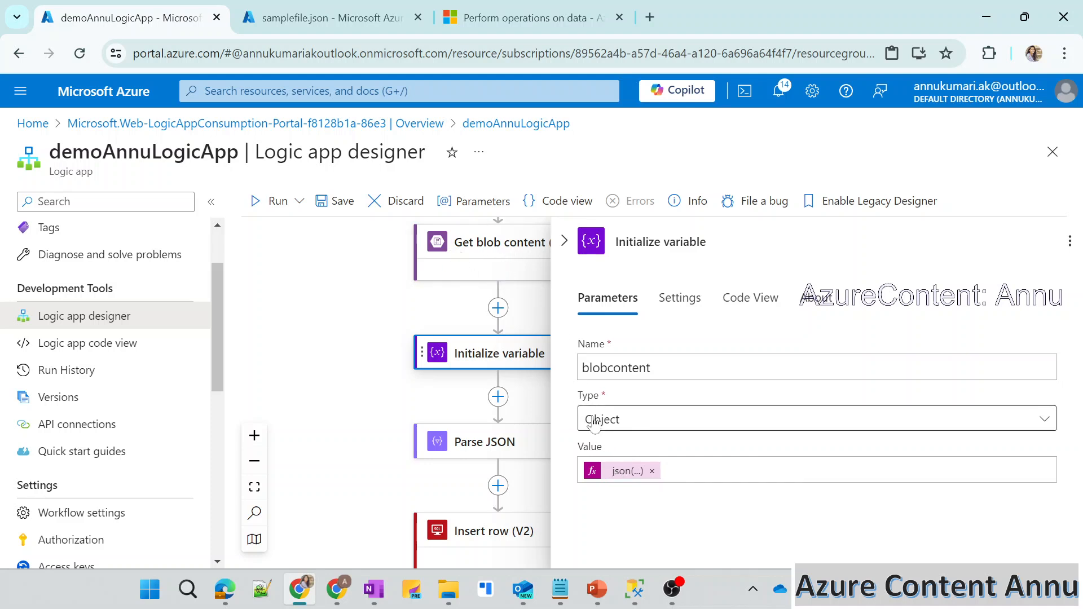
Examine the structure of samplefile.json, highlighting the employees key and the array of records it holds.
{"action": "left_click", "coordinate": [364, 18]}
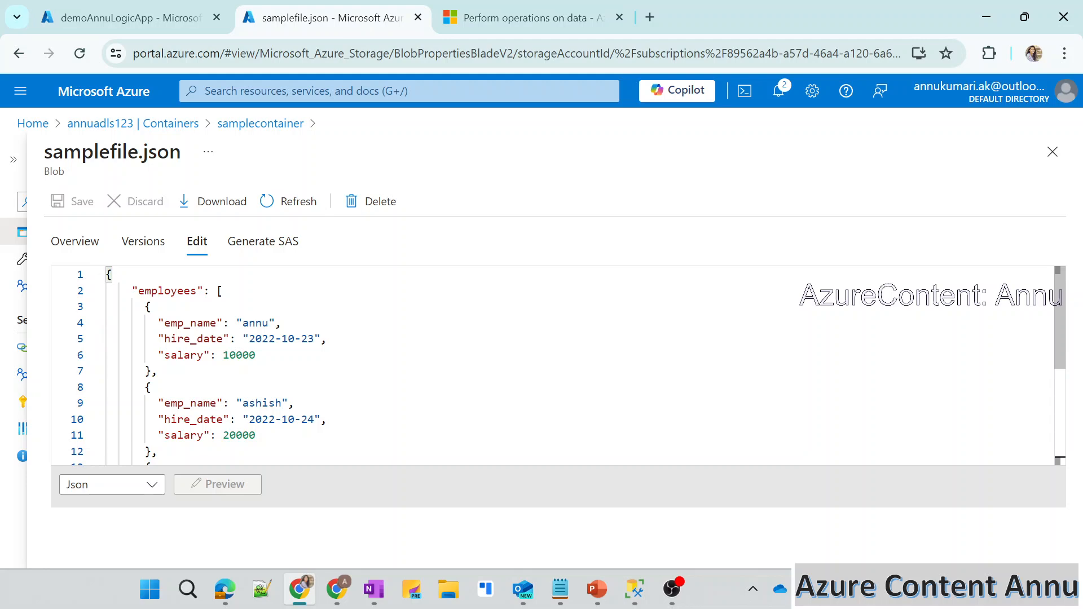
{"action": "double_click", "coordinate": [162, 152]}
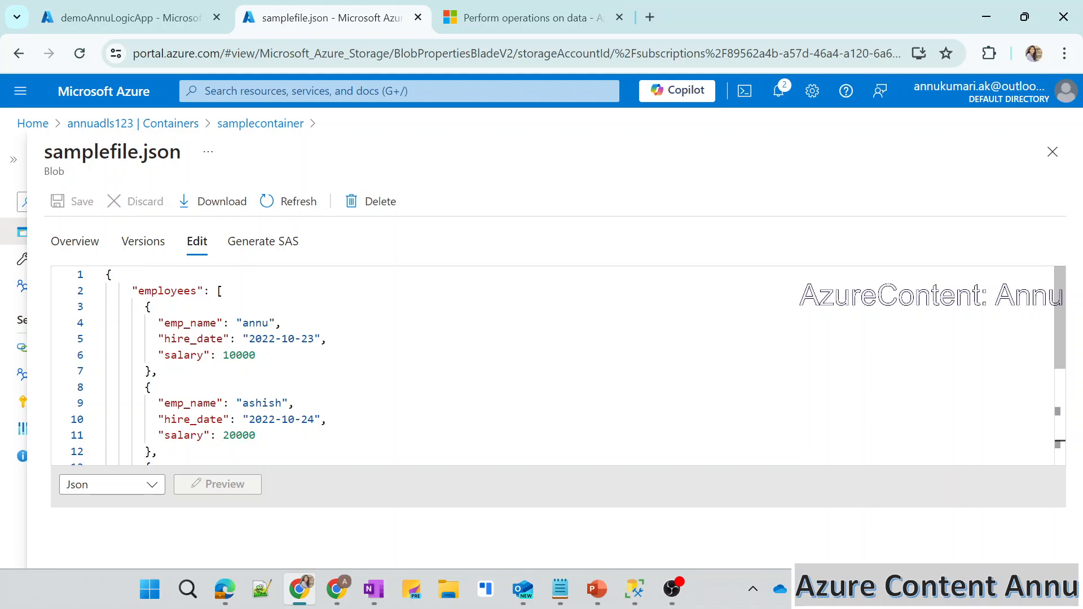
{"action": "double_click", "coordinate": [167, 291]}
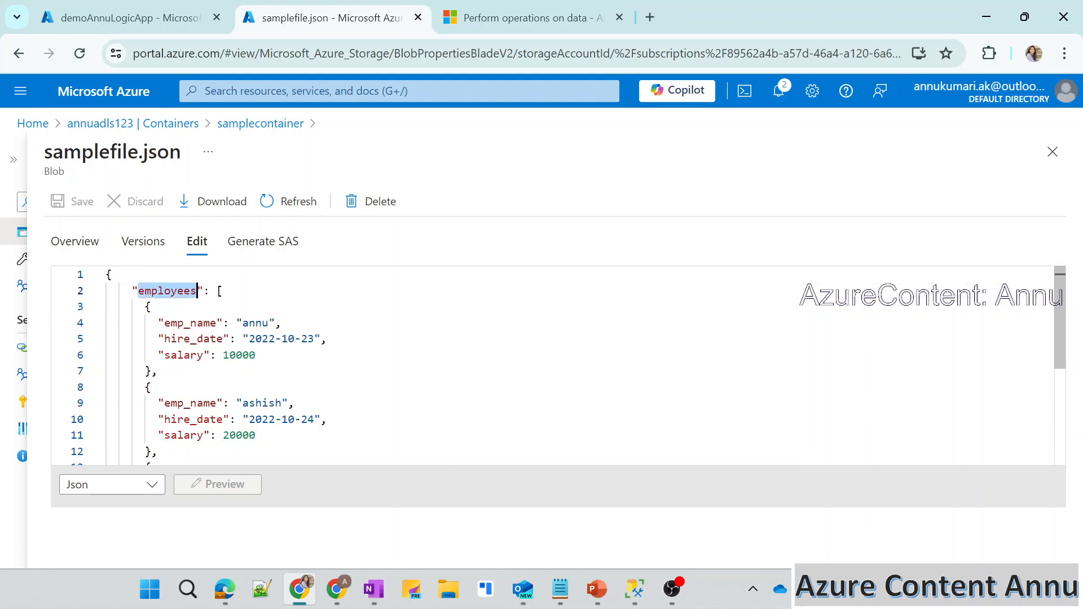
{"action": "key", "text": "shift+Down"}
{"action": "key", "text": "shift+Down"}
{"action": "key", "text": "shift+Down"}
{"action": "key", "text": "shift+Down"}
{"action": "key", "text": "shift+Down"}
{"action": "key", "text": "shift+Down"}
{"action": "key", "text": "shift+Down"}
{"action": "key", "text": "shift+Down"}
{"action": "key", "text": "shift+Down"}
{"action": "key", "text": "shift+Down"}
{"action": "key", "text": "shift+Down"}
{"action": "key", "text": "shift+Down"}
{"action": "key", "text": "shift+Down"}
{"action": "key", "text": "shift+Down"}
{"action": "key", "text": "shift+Down"}
{"action": "key", "text": "shift+Down"}
{"action": "key", "text": "shift+Down"}
{"action": "key", "text": "shift+Down"}
{"action": "key", "text": "shift+Down"}
{"action": "key", "text": "shift+Down"}
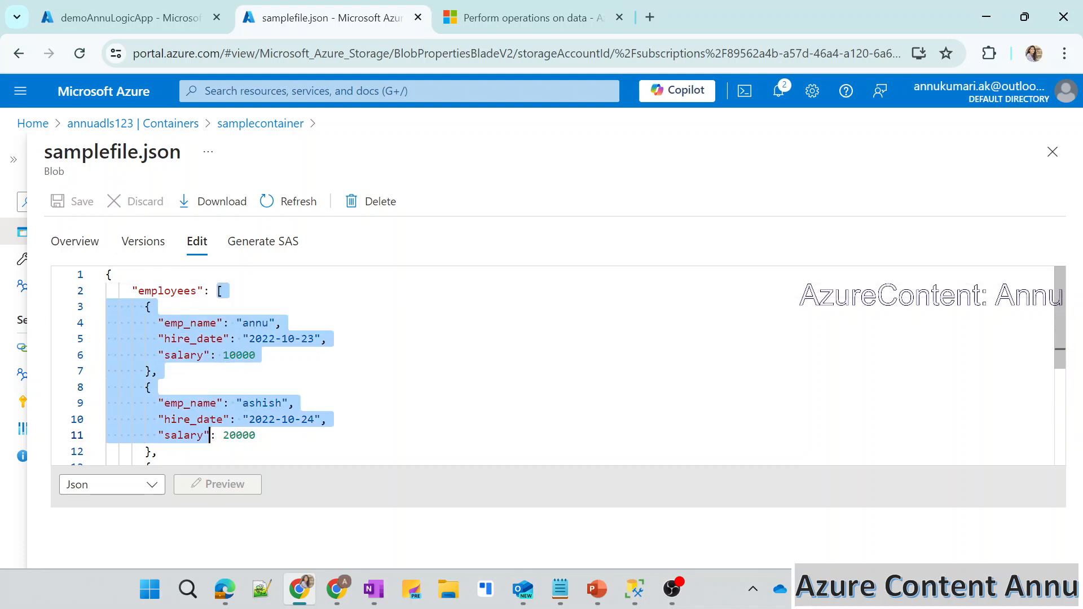
{"action": "scroll", "coordinate": [395, 367], "scroll_direction": "up", "scroll_amount": 5}
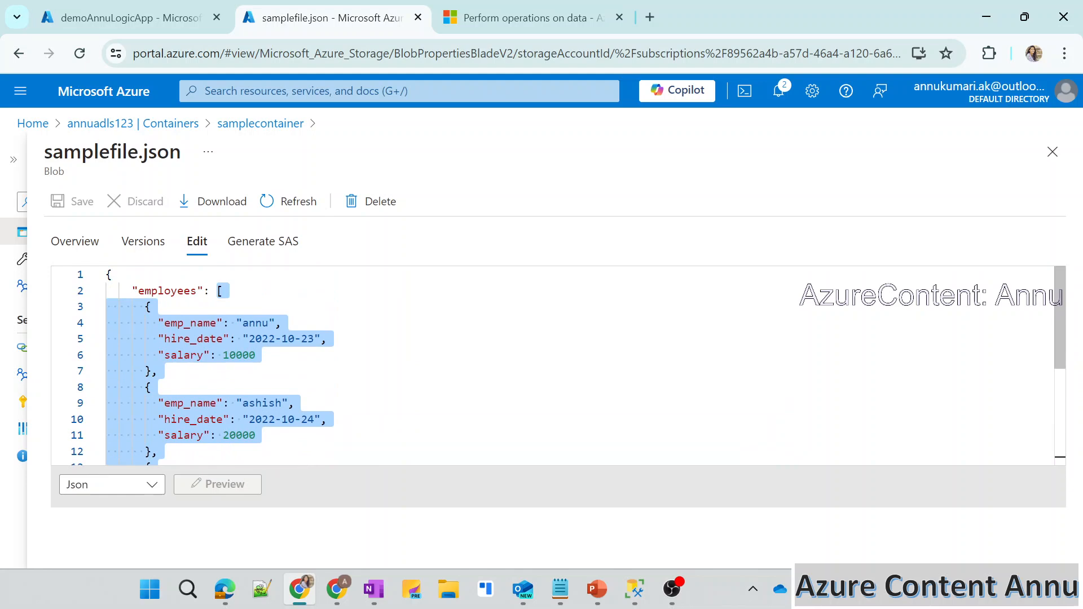
{"action": "left_click", "coordinate": [151, 387]}
Return to the logic app designer and inspect the content and schema of the Parse JSON action.
{"action": "left_click", "coordinate": [124, 7]}
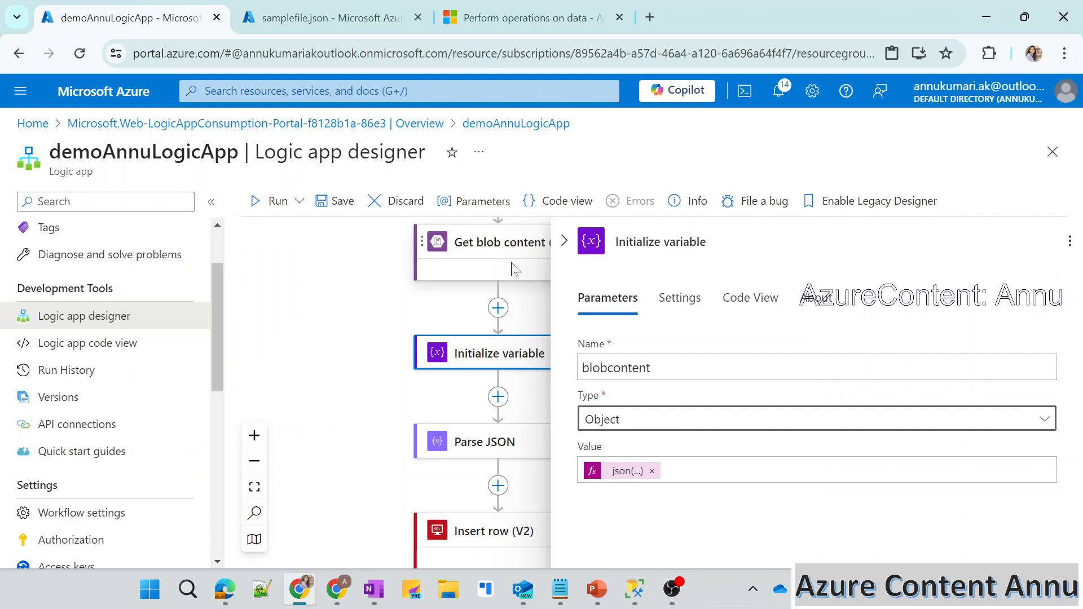
{"action": "left_click", "coordinate": [564, 241]}
{"action": "scroll", "coordinate": [561, 411], "scroll_direction": "down", "scroll_amount": 1}
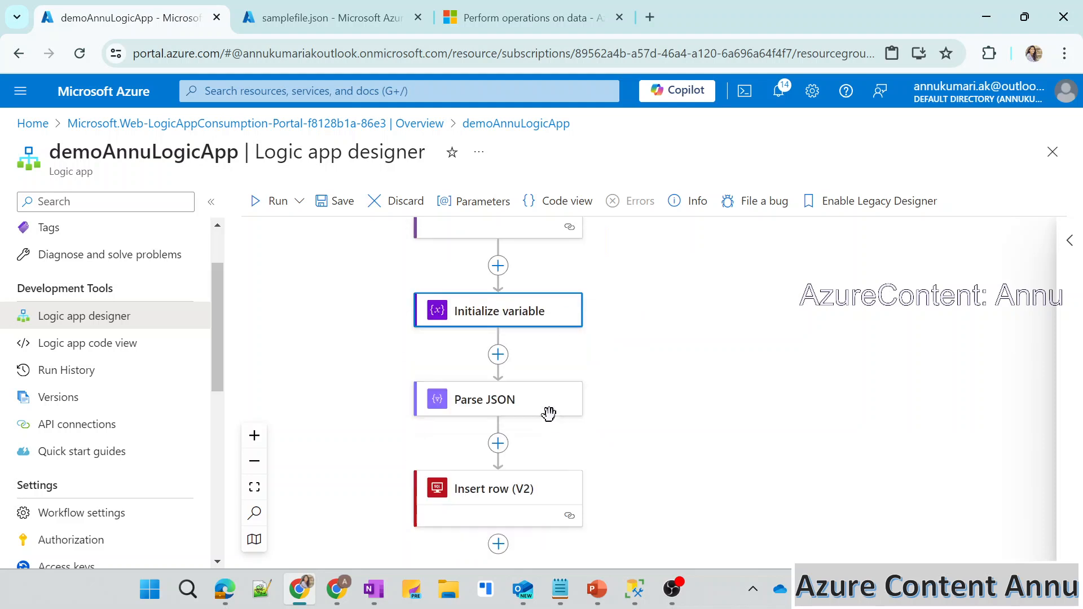
{"action": "left_click", "coordinate": [510, 404]}
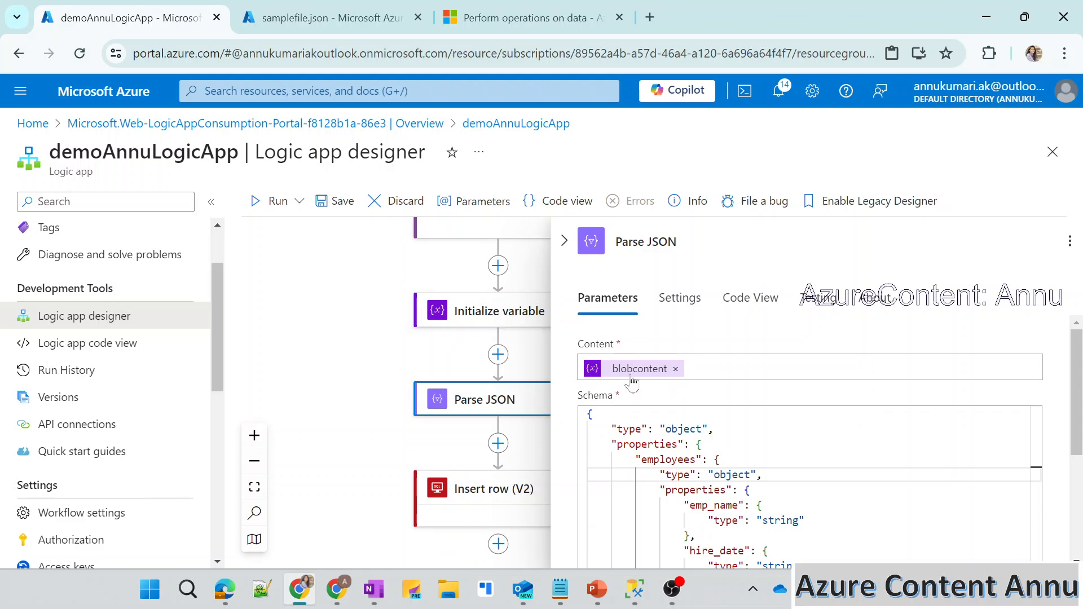
{"action": "mouse_move", "coordinate": [633, 376]}
{"action": "scroll", "coordinate": [624, 407], "scroll_direction": "down", "scroll_amount": 2}
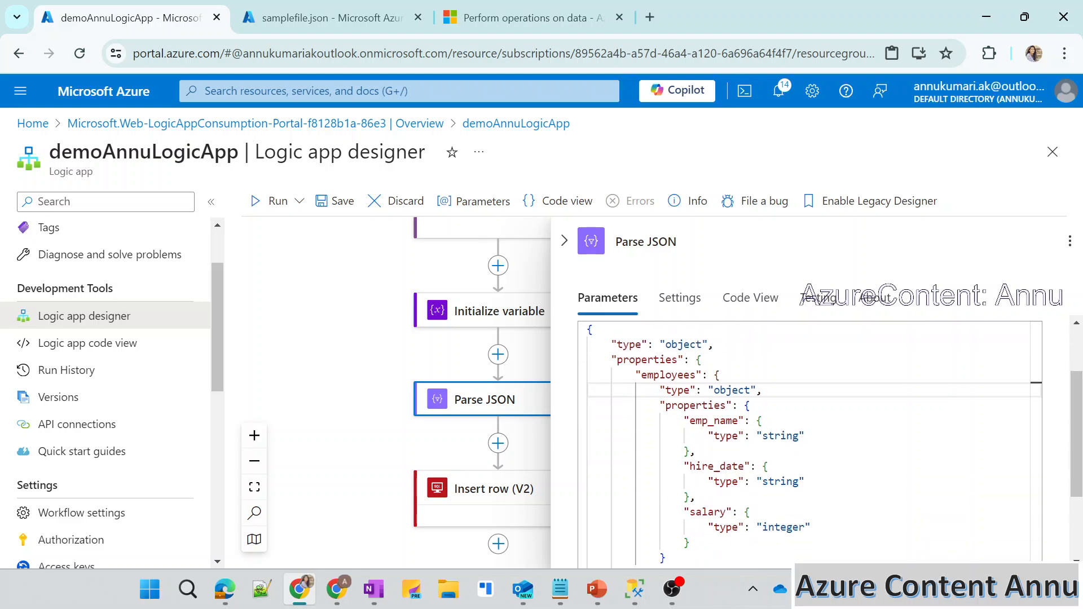
Compare the Parse JSON schema with the structure of samplefile.json, reading the schema through to its end.
{"action": "left_click", "coordinate": [316, 18]}
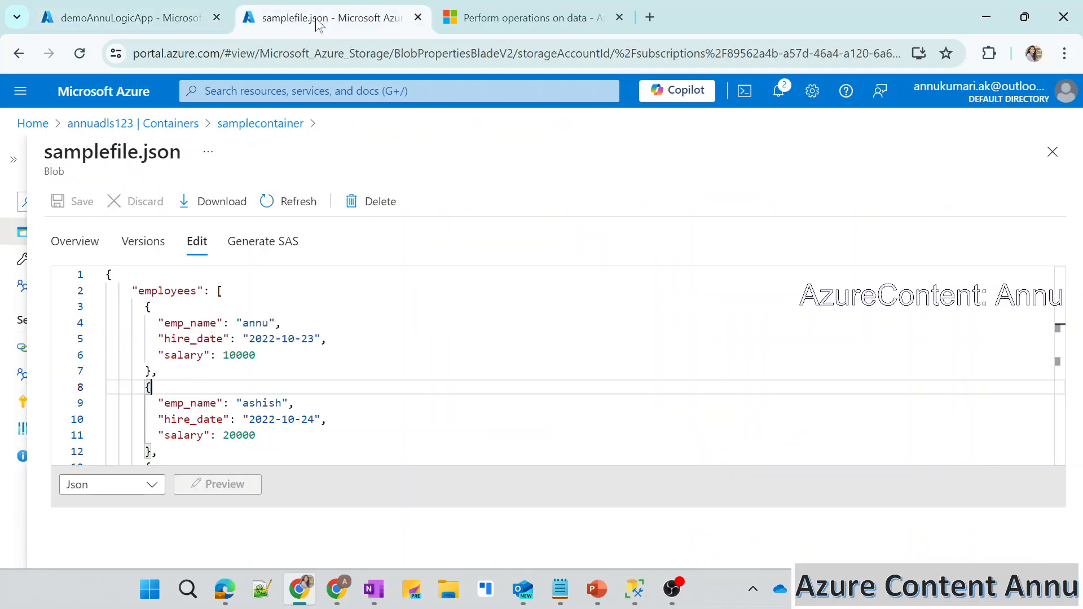
{"action": "left_click", "coordinate": [164, 7]}
{"action": "left_click", "coordinate": [696, 436]}
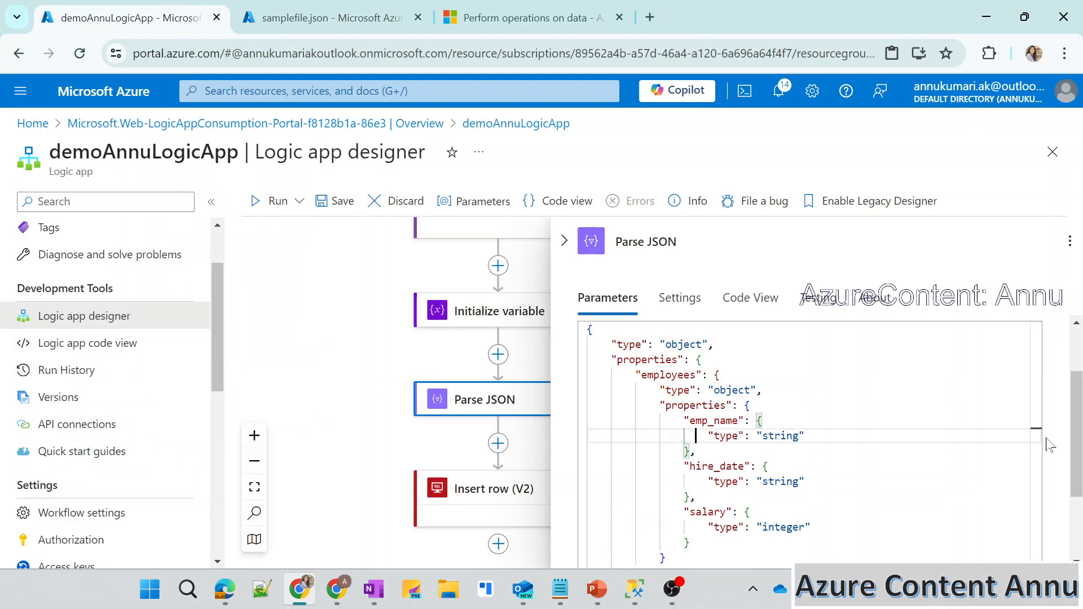
{"action": "scroll", "coordinate": [1049, 444], "scroll_direction": "down", "scroll_amount": 2}
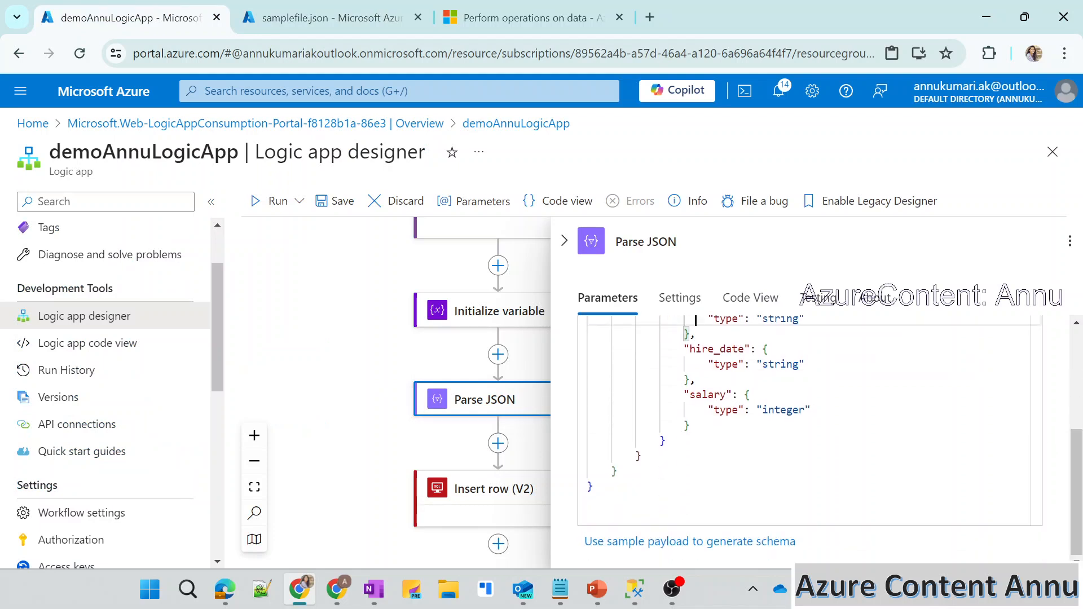
{"action": "left_click", "coordinate": [618, 471]}
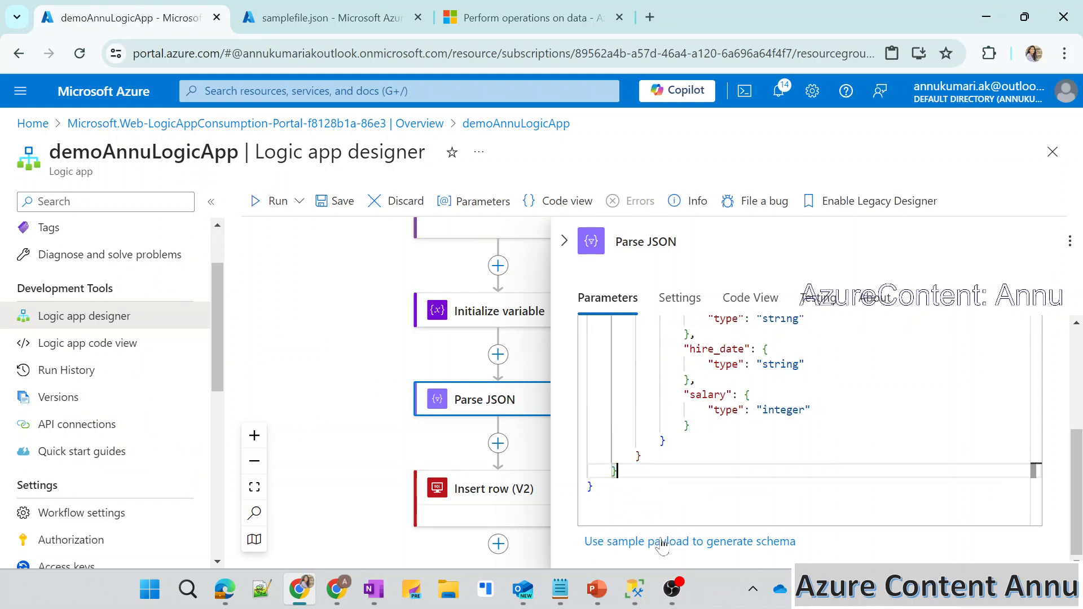
Compare the Parse JSON schema with samplefile.json and with the example schema in the Microsoft Learn article on data operations.
{"action": "left_click", "coordinate": [327, 17]}
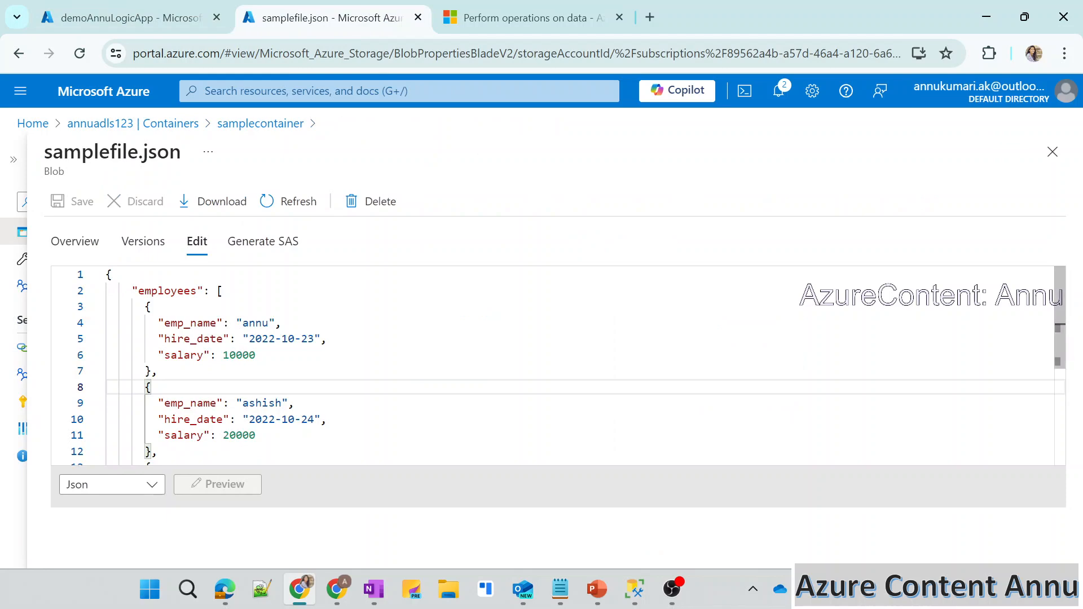
{"action": "left_click", "coordinate": [129, 18]}
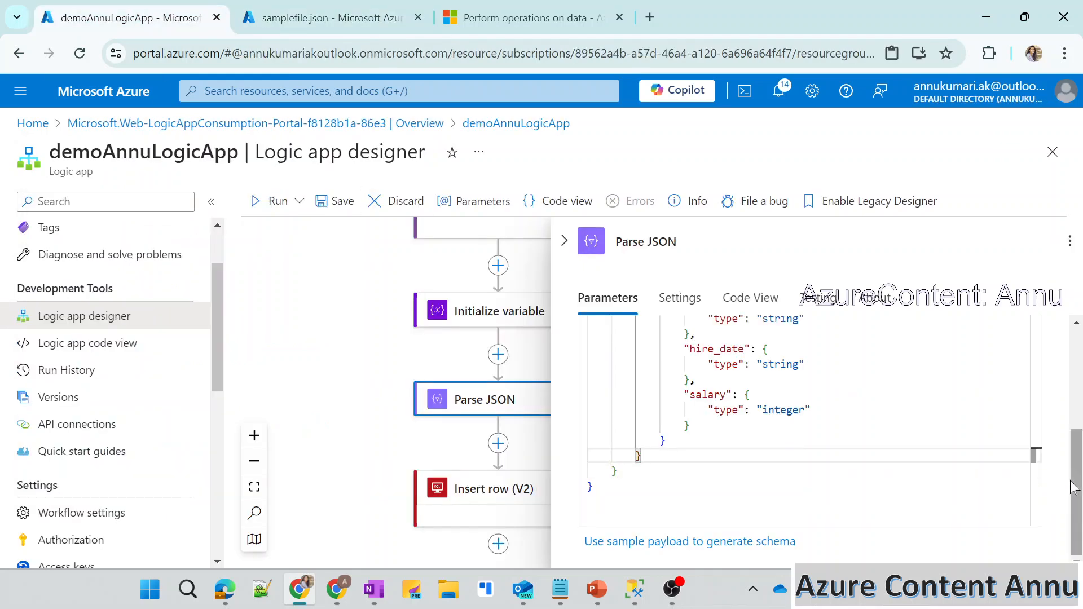
{"action": "left_click_drag", "start_coordinate": [1077, 491], "coordinate": [1081, 390]}
{"action": "scroll", "coordinate": [1018, 413], "scroll_direction": "down", "scroll_amount": 1}
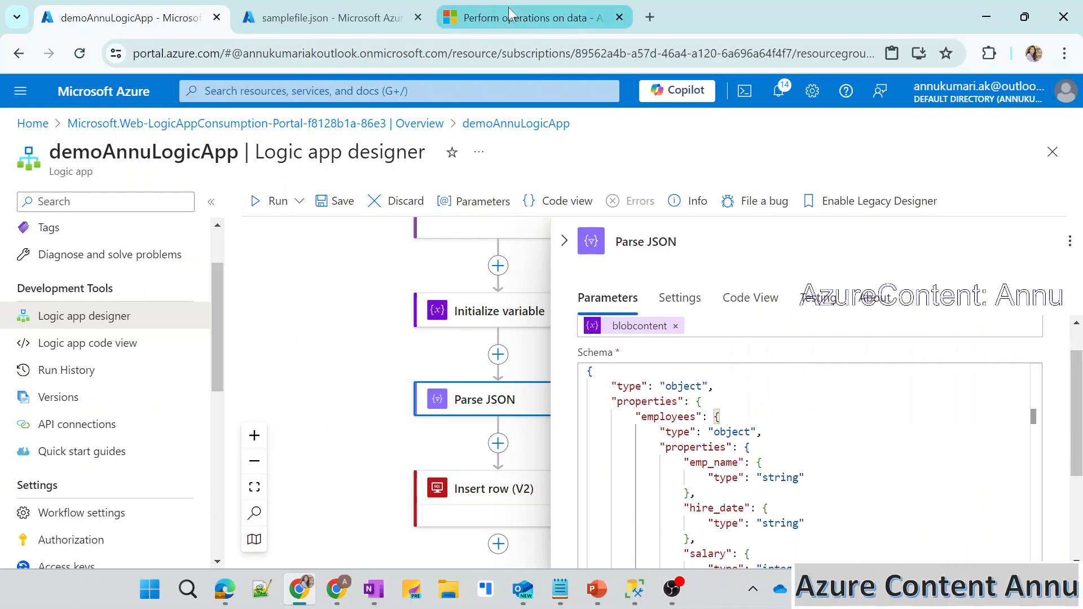
{"action": "left_click", "coordinate": [525, 18]}
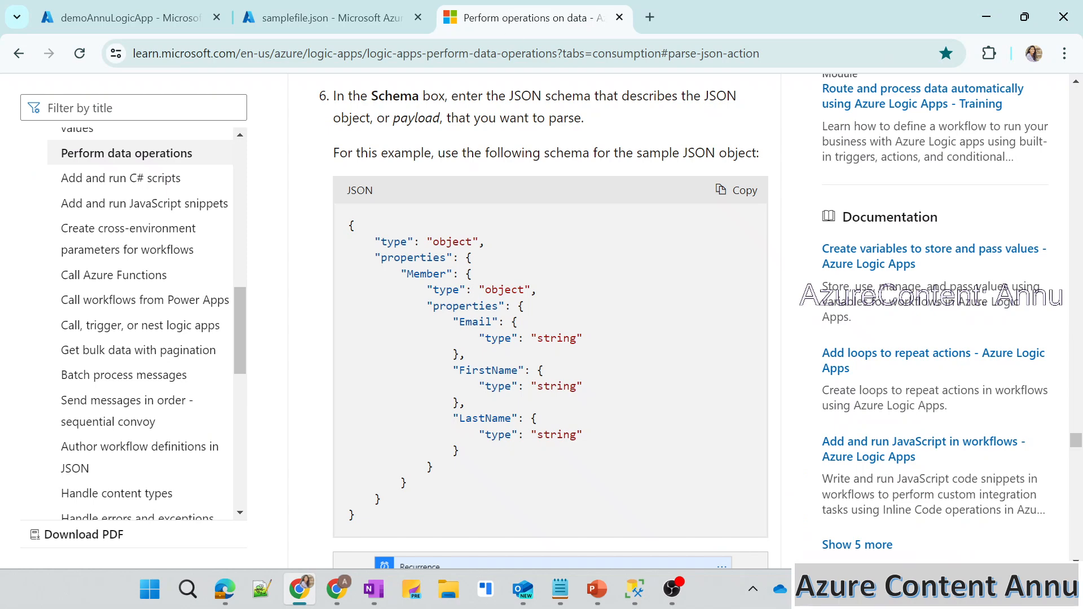
{"action": "left_click", "coordinate": [171, 7]}
{"action": "left_click", "coordinate": [525, 12]}
{"action": "left_click_drag", "start_coordinate": [353, 224], "coordinate": [428, 508]}
{"action": "left_click", "coordinate": [427, 508]}
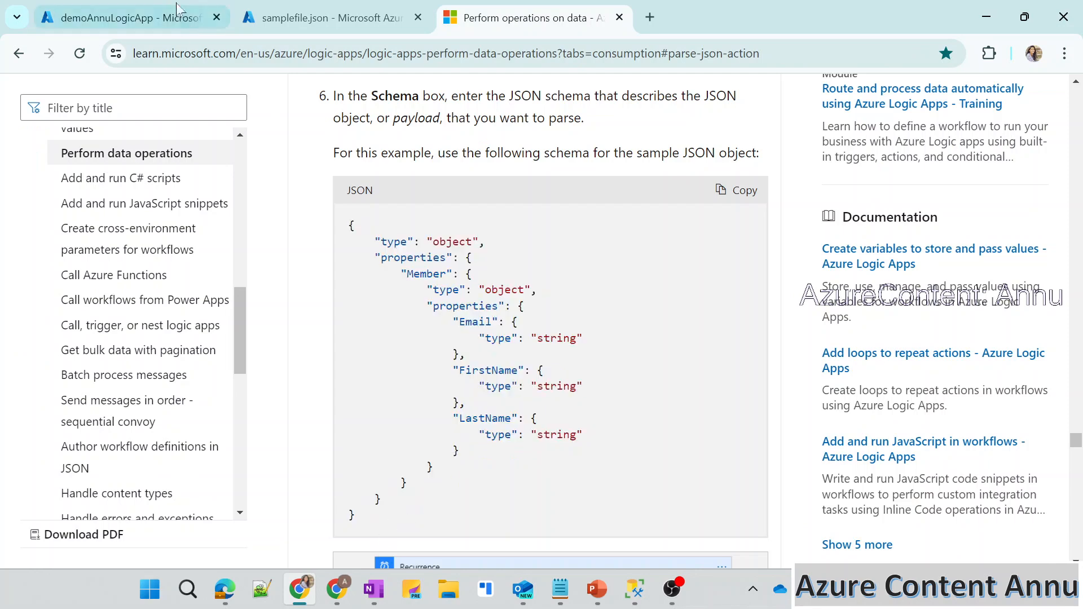
{"action": "left_click", "coordinate": [155, 7]}
Delete the entire existing schema from the Parse JSON action.
{"action": "scroll", "coordinate": [782, 355], "scroll_direction": "down", "scroll_amount": 2}
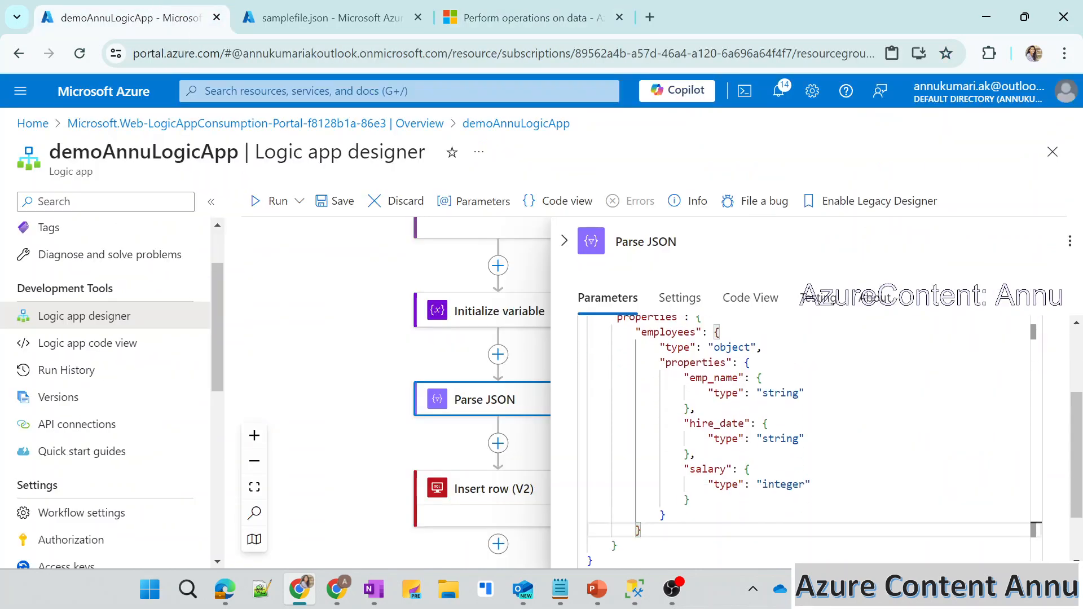
{"action": "scroll", "coordinate": [1067, 478], "scroll_direction": "down", "scroll_amount": 2}
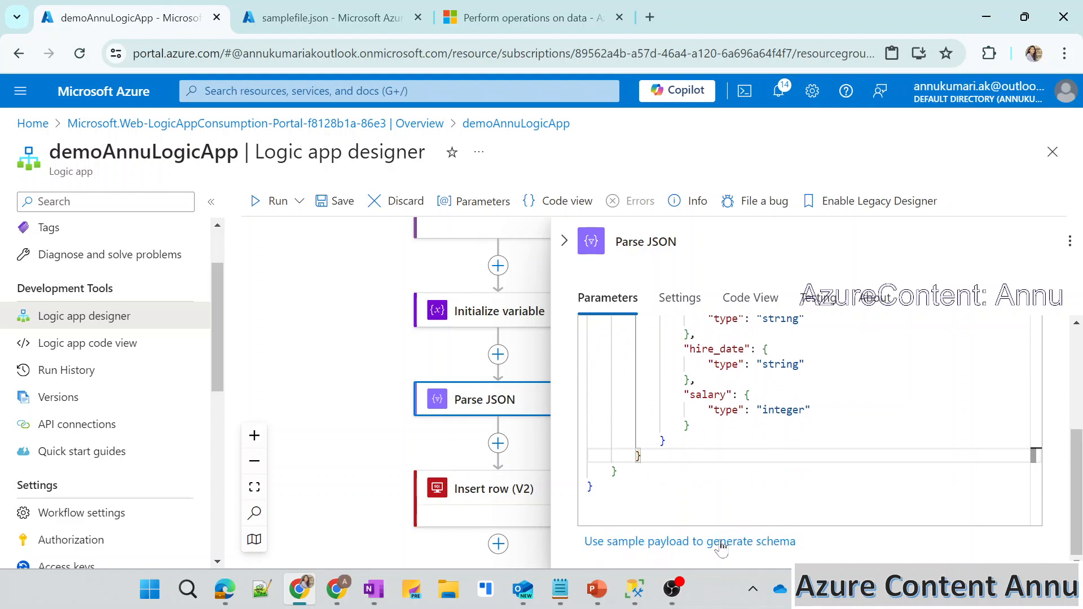
{"action": "key", "text": "Down"}
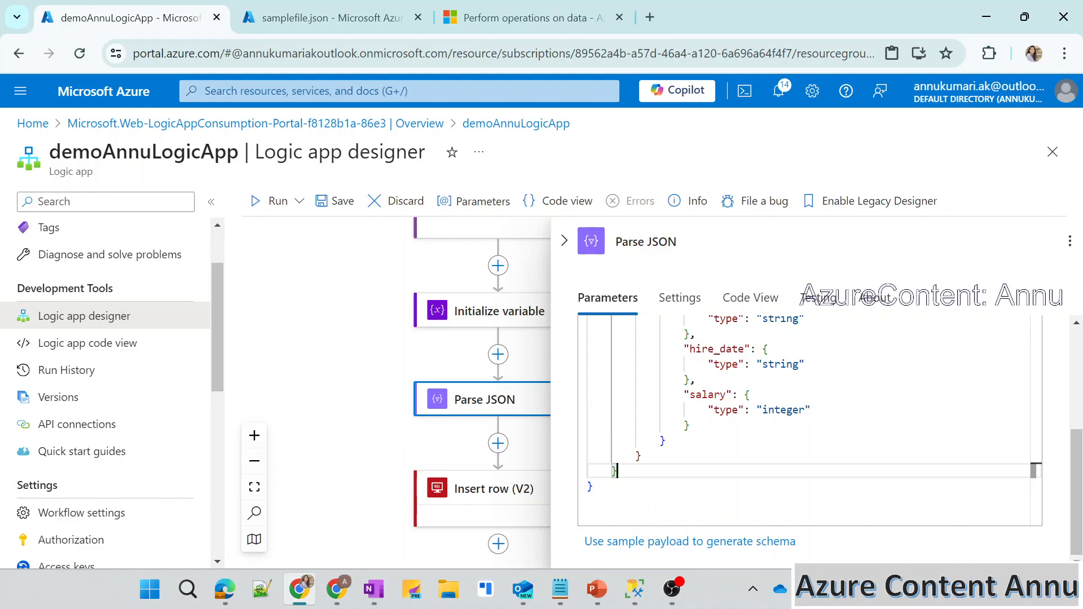
{"action": "key", "text": "ctrl+a"}
{"action": "scroll", "coordinate": [1002, 399], "scroll_direction": "up", "scroll_amount": 5}
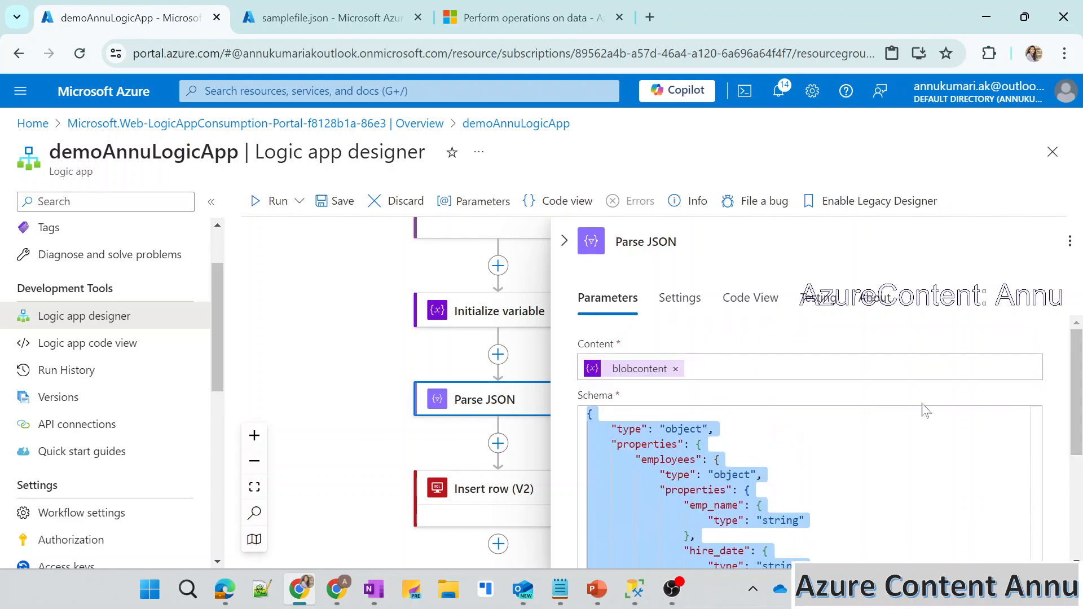
{"action": "key", "text": "Delete"}
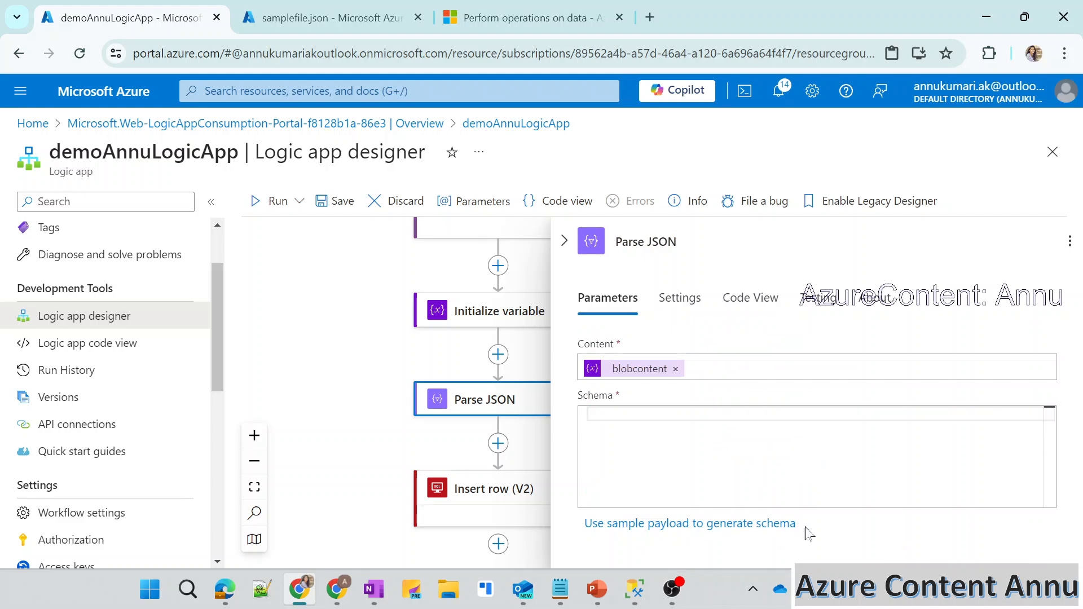
Generate the Parse JSON schema from a sample payload, using the full contents of samplefile.json.
{"action": "left_click", "coordinate": [699, 525]}
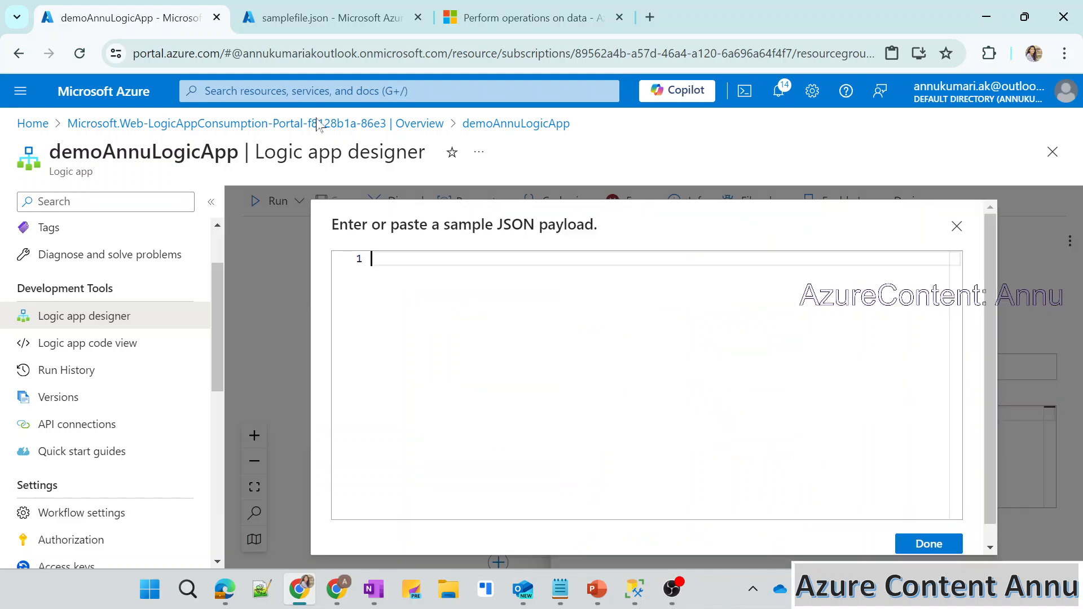
{"action": "left_click", "coordinate": [305, 17]}
{"action": "key", "text": "ctrl+a"}
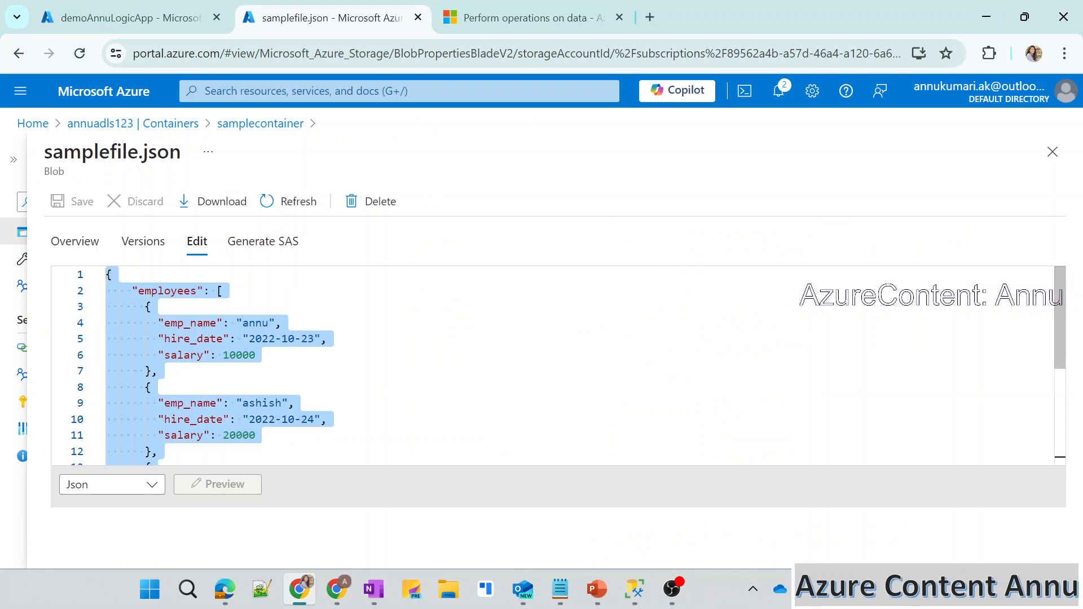
{"action": "left_click", "coordinate": [159, 8]}
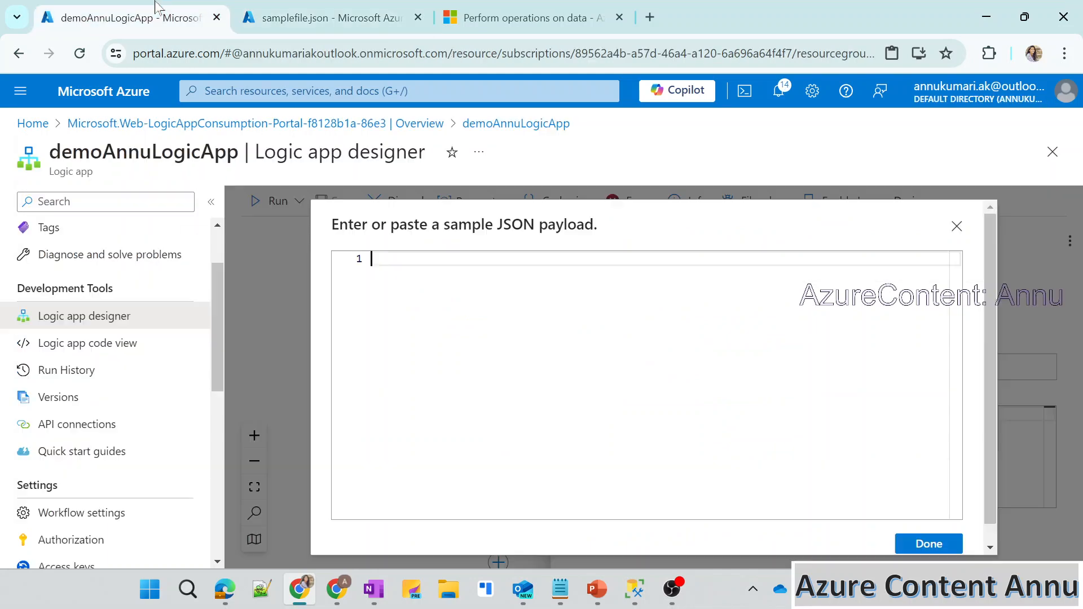
{"action": "key", "text": "ctrl+v"}
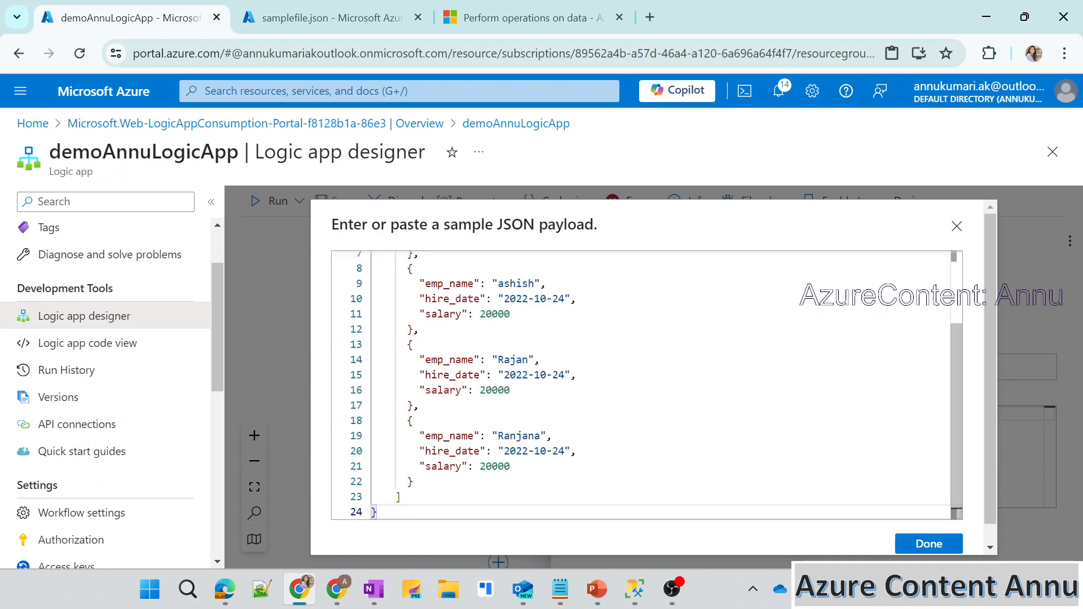
{"action": "scroll", "coordinate": [647, 385], "scroll_direction": "up", "scroll_amount": 3}
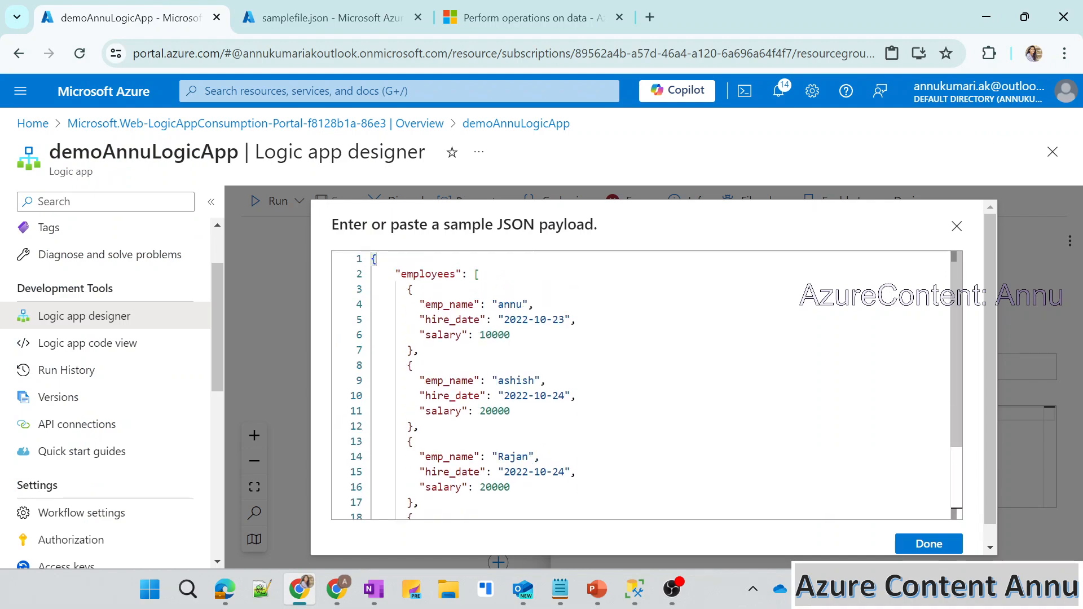
{"action": "left_click", "coordinate": [918, 545]}
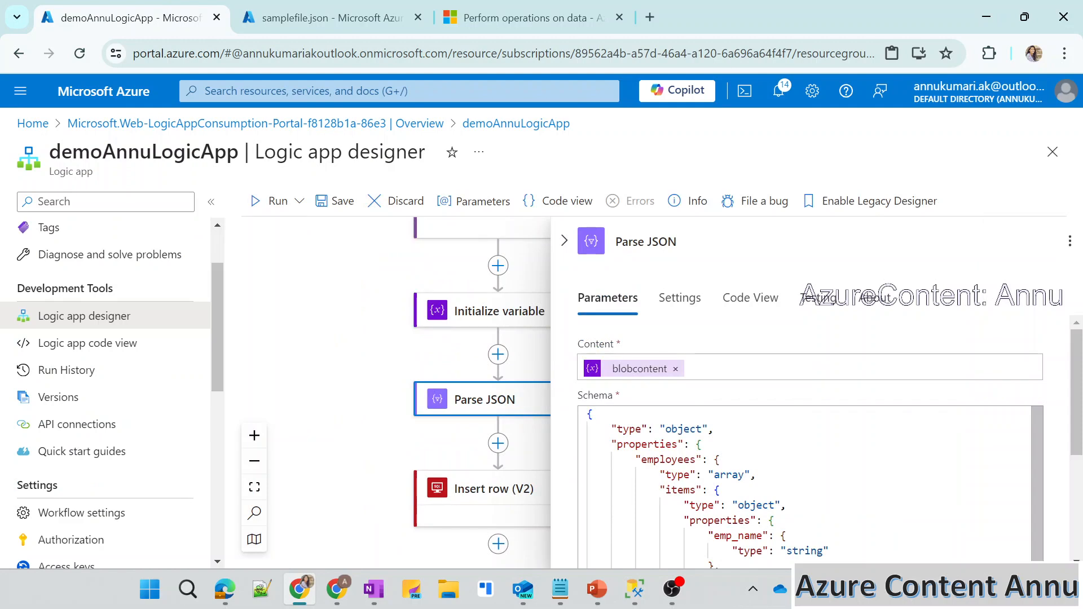
Check the object type, employees property and array type in the generated schema, and save the logic app.
{"action": "mouse_move", "coordinate": [1077, 435]}
{"action": "left_mouse_down"}
{"action": "mouse_move", "coordinate": [1080, 548]}
{"action": "mouse_move", "coordinate": [1079, 432]}
{"action": "left_mouse_up"}
{"action": "left_click", "coordinate": [677, 429]}
{"action": "double_click", "coordinate": [677, 429]}
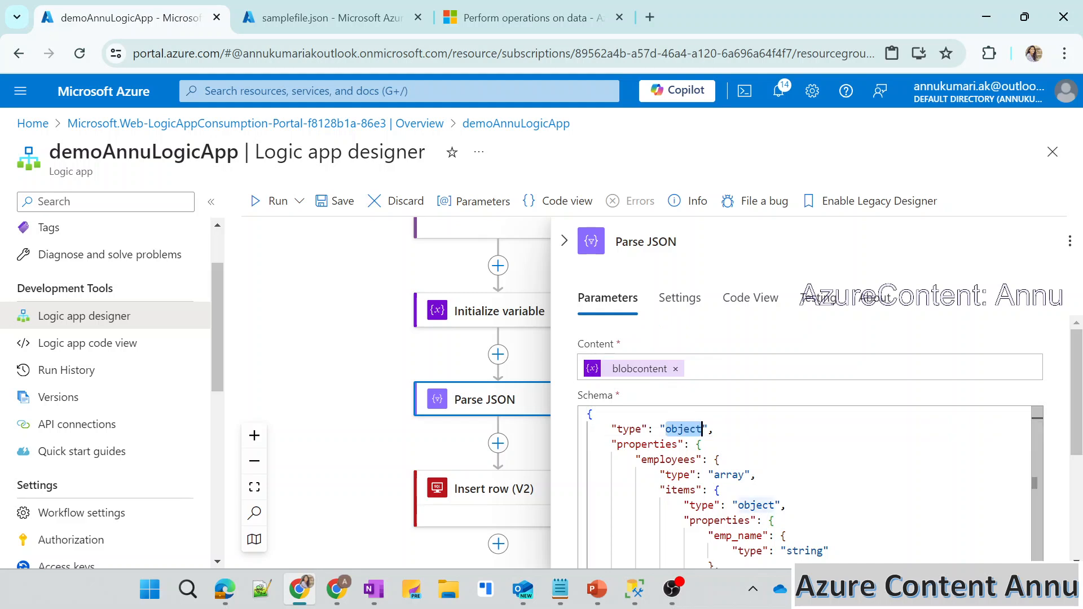
{"action": "double_click", "coordinate": [697, 459]}
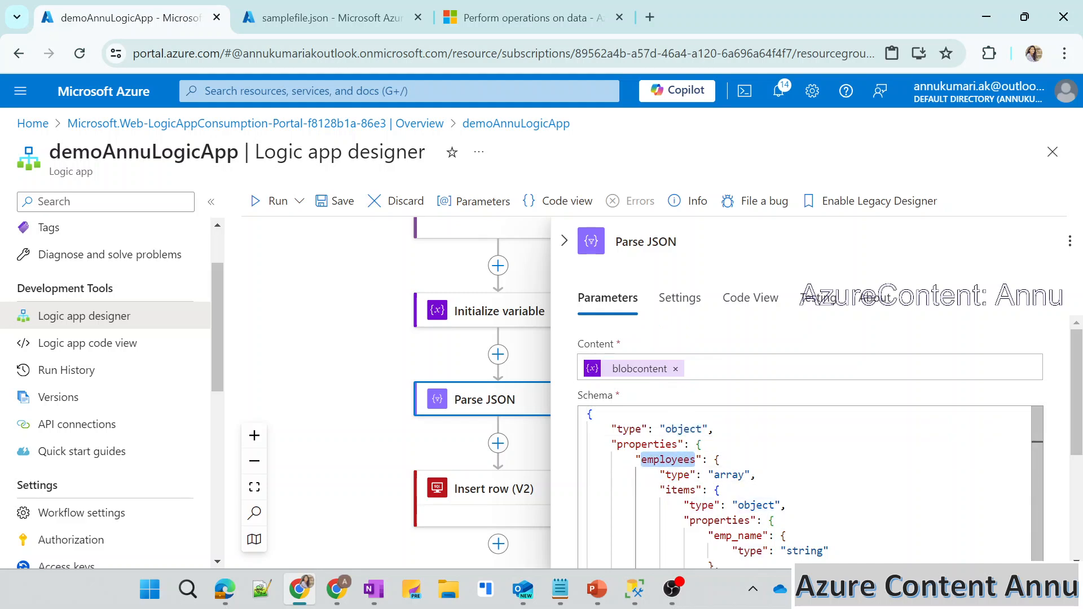
{"action": "double_click", "coordinate": [729, 474]}
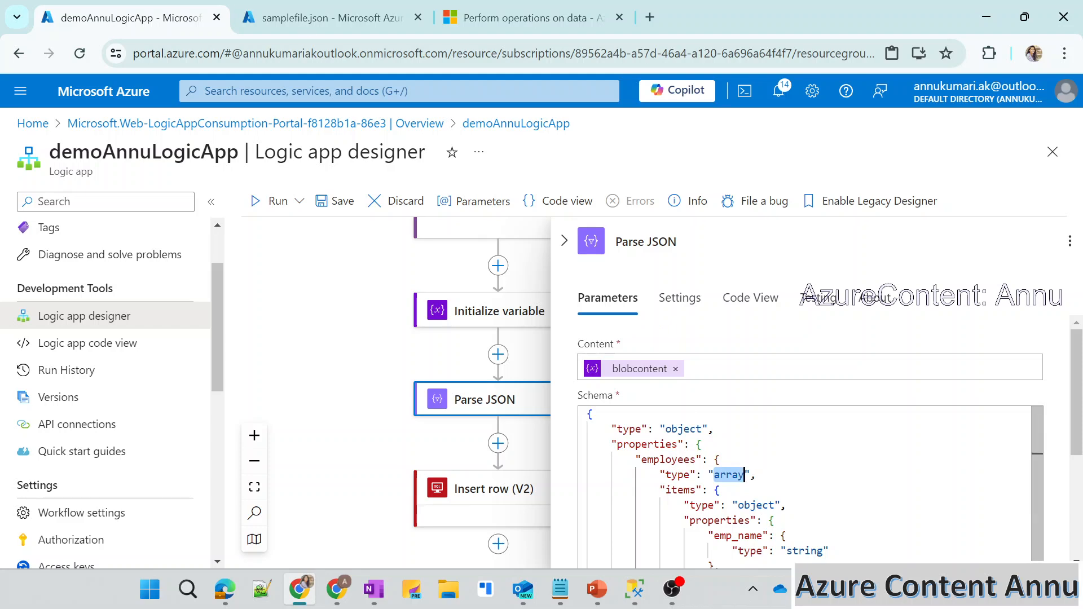
{"action": "scroll", "coordinate": [807, 485], "scroll_direction": "down", "scroll_amount": 3}
{"action": "scroll", "coordinate": [807, 485], "scroll_direction": "up", "scroll_amount": 3}
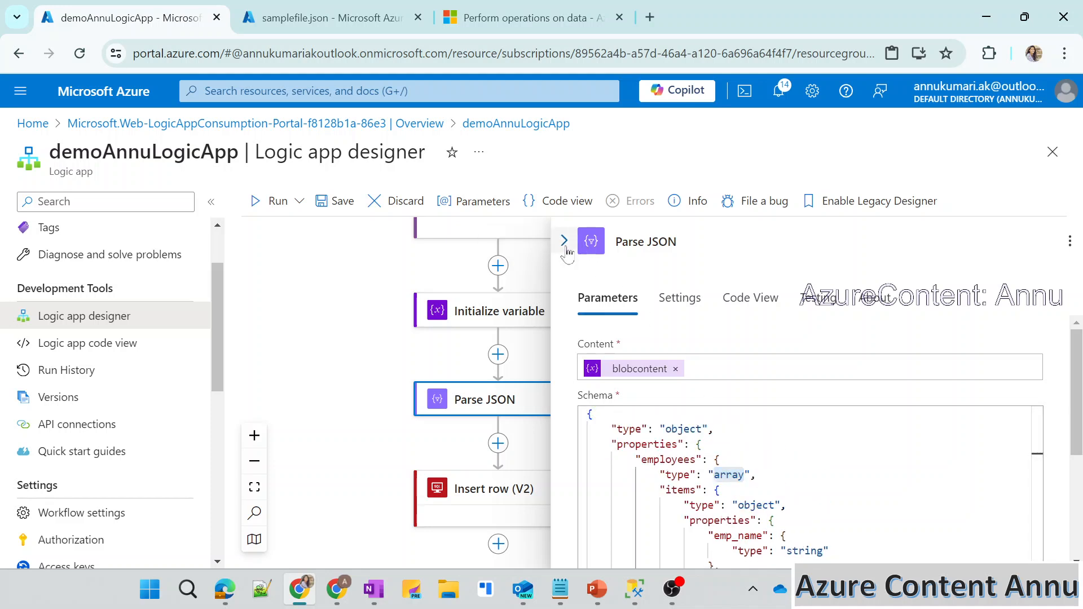
{"action": "left_click", "coordinate": [565, 244]}
{"action": "left_click", "coordinate": [338, 202]}
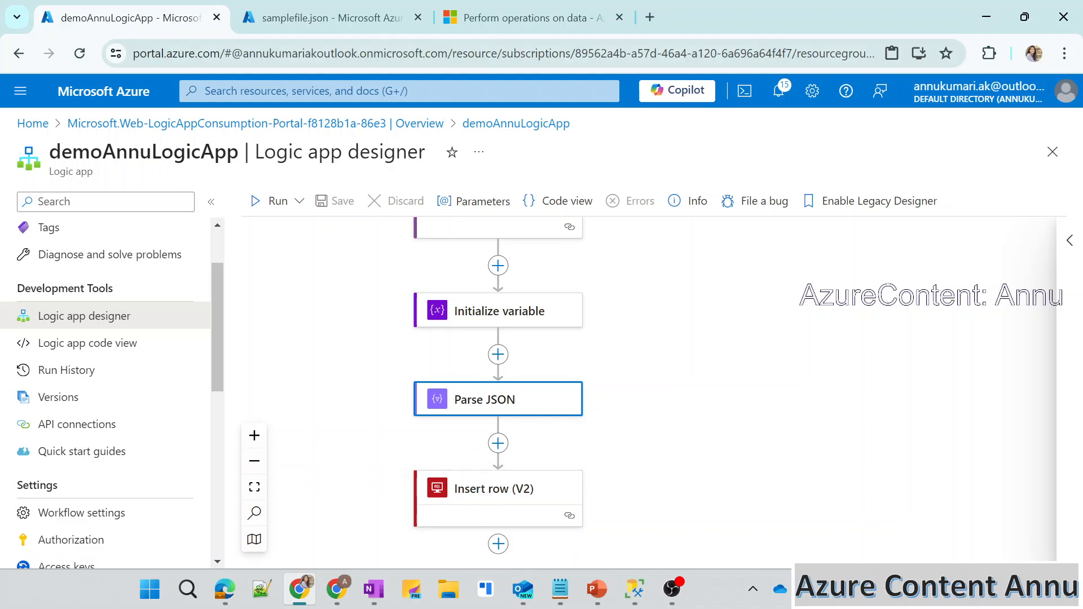
Examine each employee record in the employees array of samplefile.json, highlighting them one by one, and return to the designer.
{"action": "key", "text": "ctrl+Tab"}
{"action": "left_click_drag", "start_coordinate": [132, 307], "coordinate": [177, 355]}
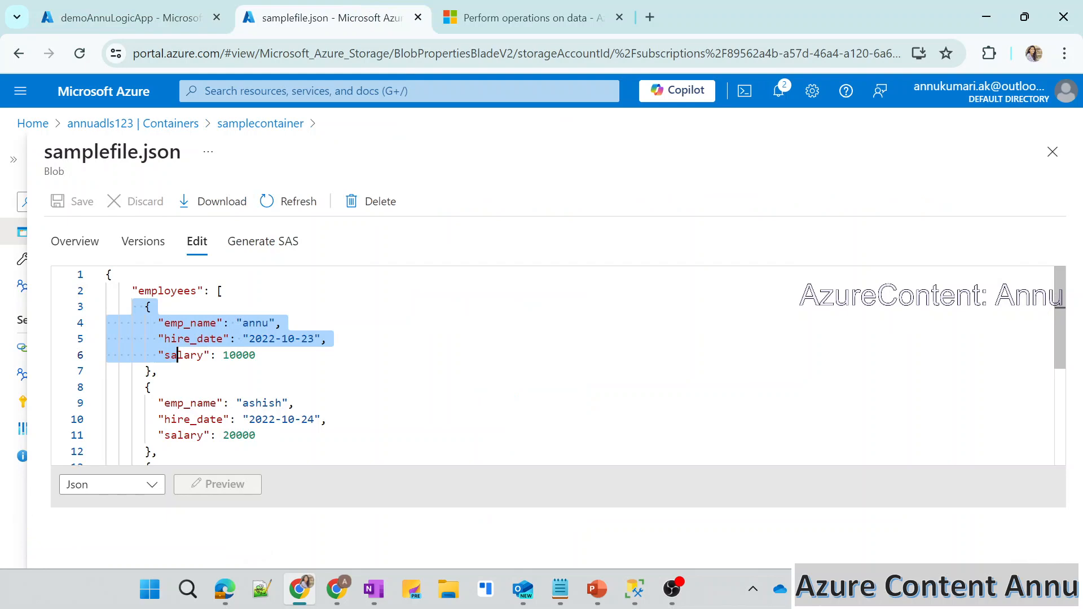
{"action": "left_click_drag", "start_coordinate": [144, 387], "coordinate": [176, 435]}
{"action": "scroll", "coordinate": [176, 436], "scroll_direction": "down", "scroll_amount": 2}
{"action": "left_click_drag", "start_coordinate": [148, 383], "coordinate": [113, 458]}
{"action": "scroll", "coordinate": [176, 432], "scroll_direction": "down", "scroll_amount": 1}
{"action": "left_click", "coordinate": [151, 419]}
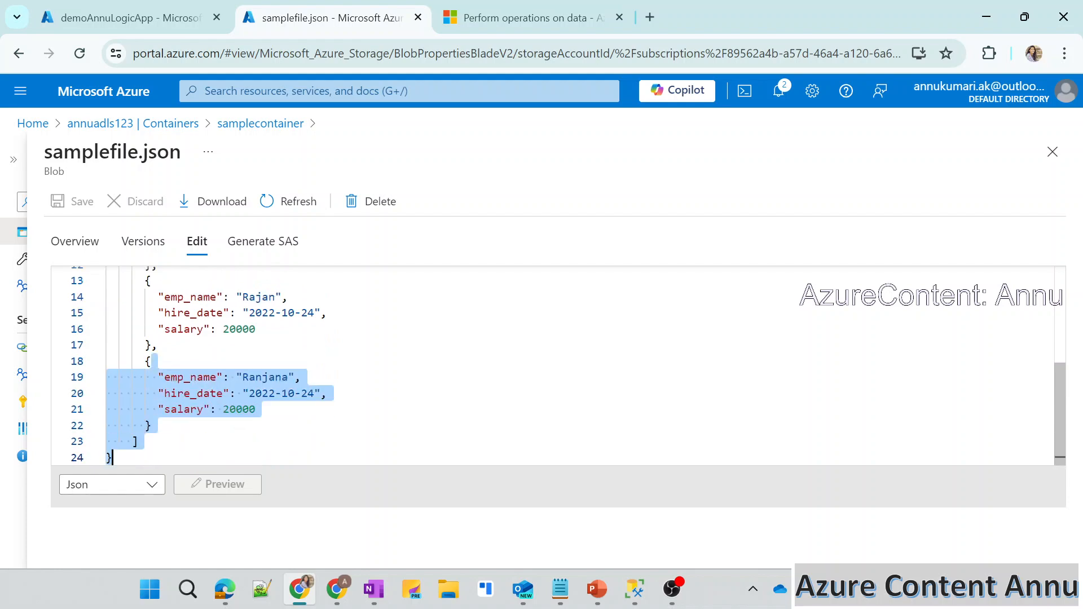
{"action": "scroll", "coordinate": [113, 458], "scroll_direction": "up", "scroll_amount": 5}
{"action": "left_click", "coordinate": [148, 370]}
{"action": "left_click", "coordinate": [129, 18]}
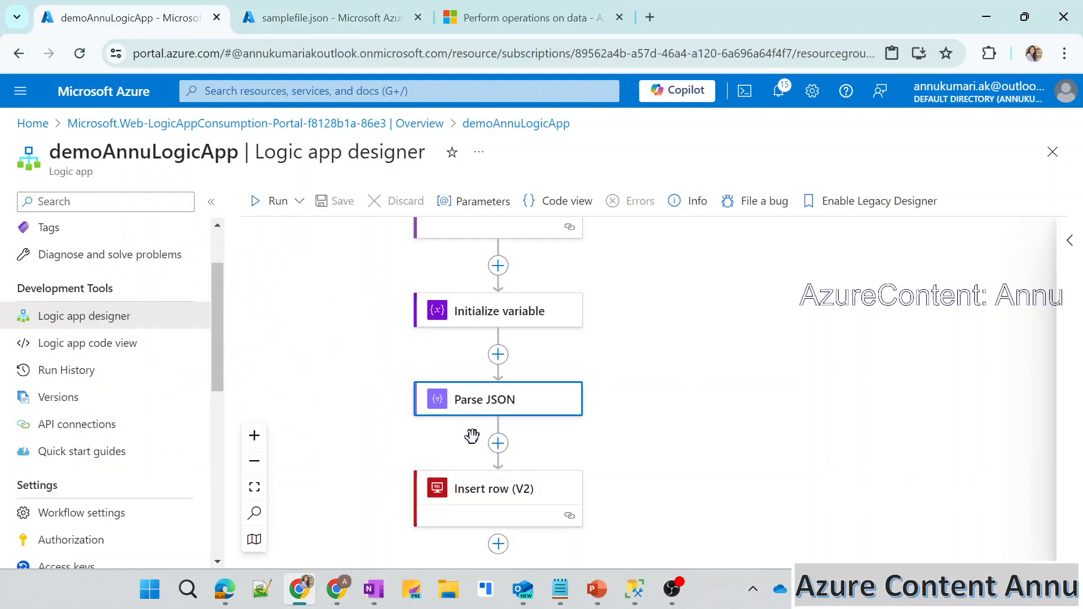
Delete the Insert row (V2) action from the end of the workflow.
{"action": "right_click", "coordinate": [479, 500]}
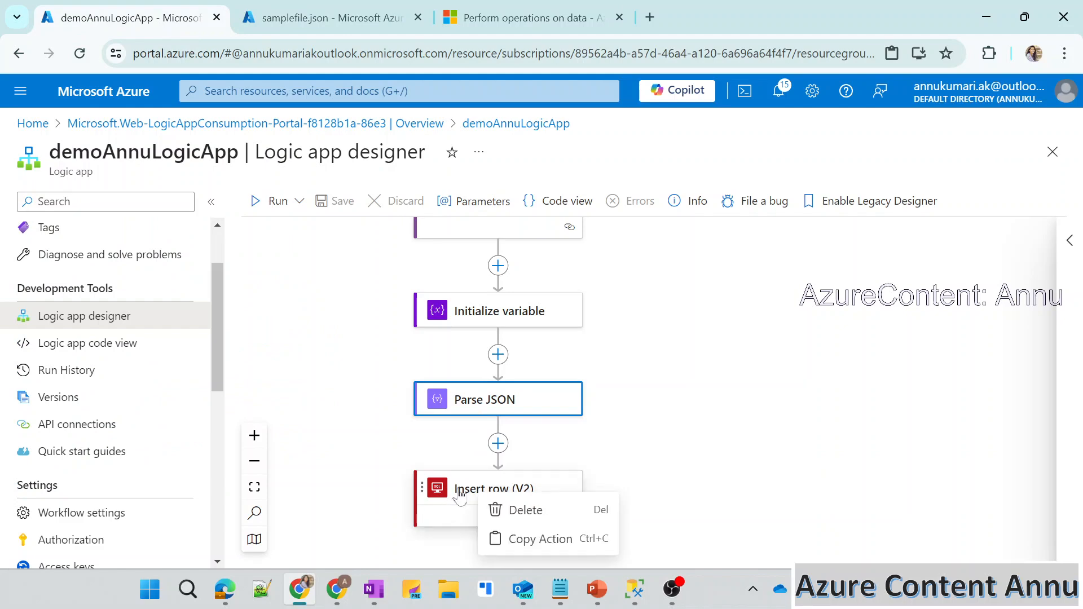
{"action": "left_click", "coordinate": [511, 510]}
{"action": "left_click", "coordinate": [623, 433]}
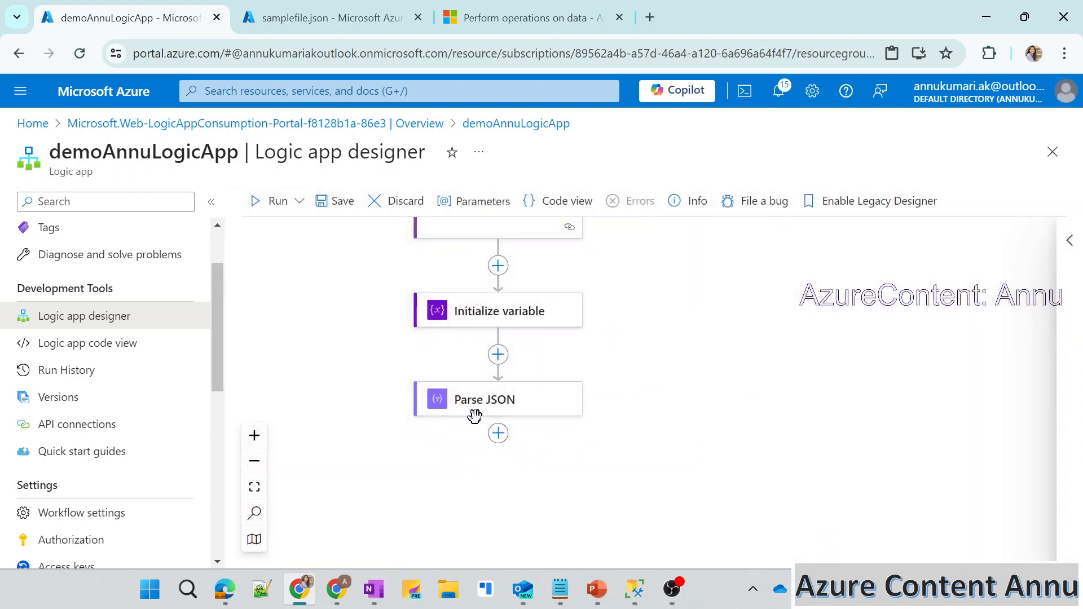
Check the employees key in samplefile.json and add a For each control action after Parse JSON.
{"action": "left_click", "coordinate": [323, 22]}
{"action": "left_click", "coordinate": [167, 290]}
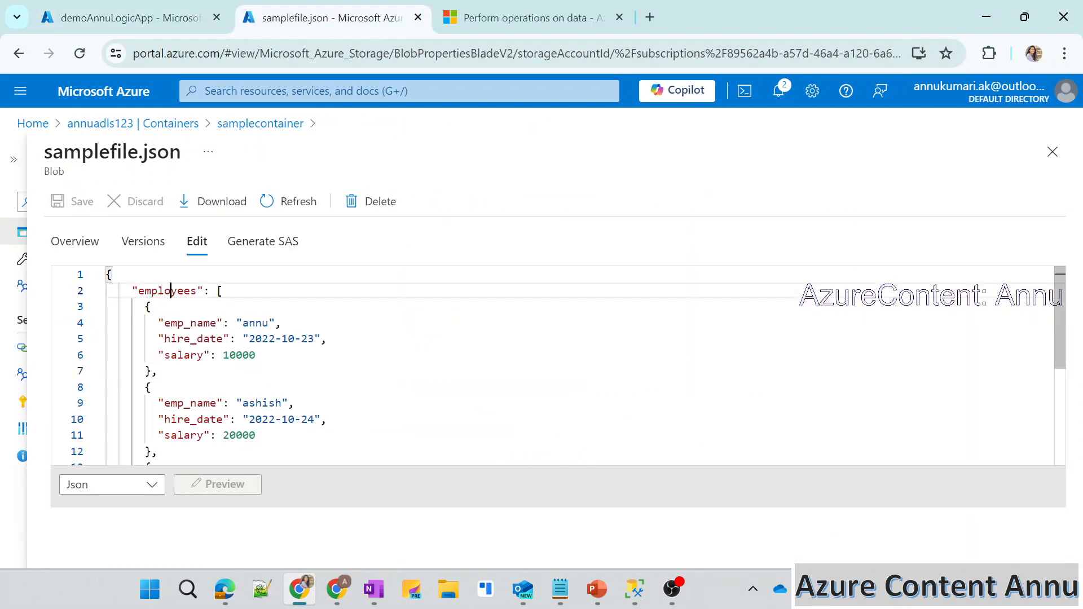
{"action": "double_click", "coordinate": [167, 290]}
{"action": "left_click", "coordinate": [158, 7]}
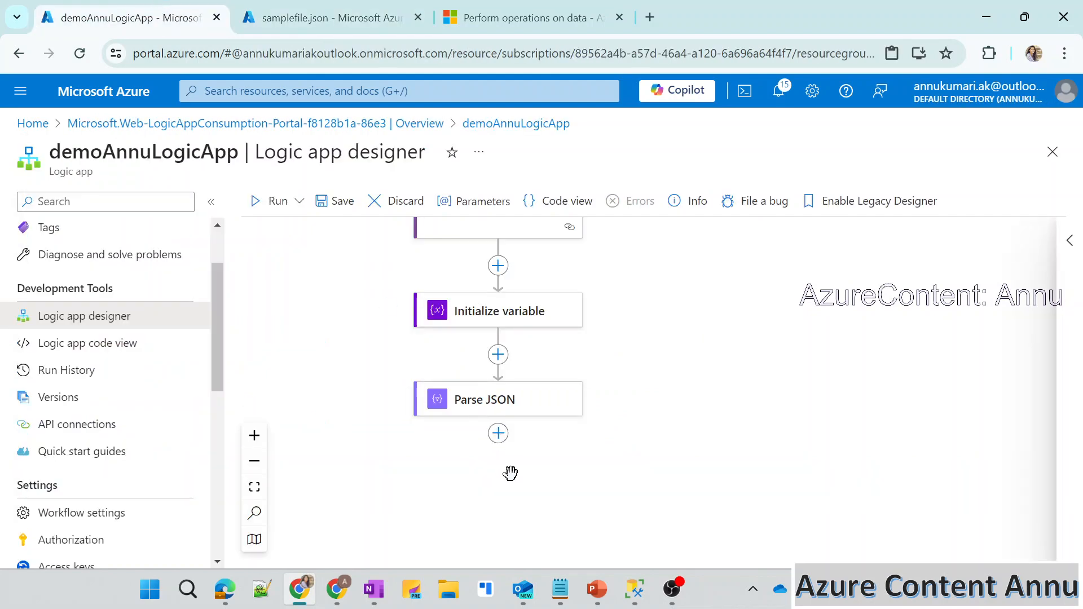
{"action": "left_click", "coordinate": [498, 433]}
{"action": "key", "text": "Return"}
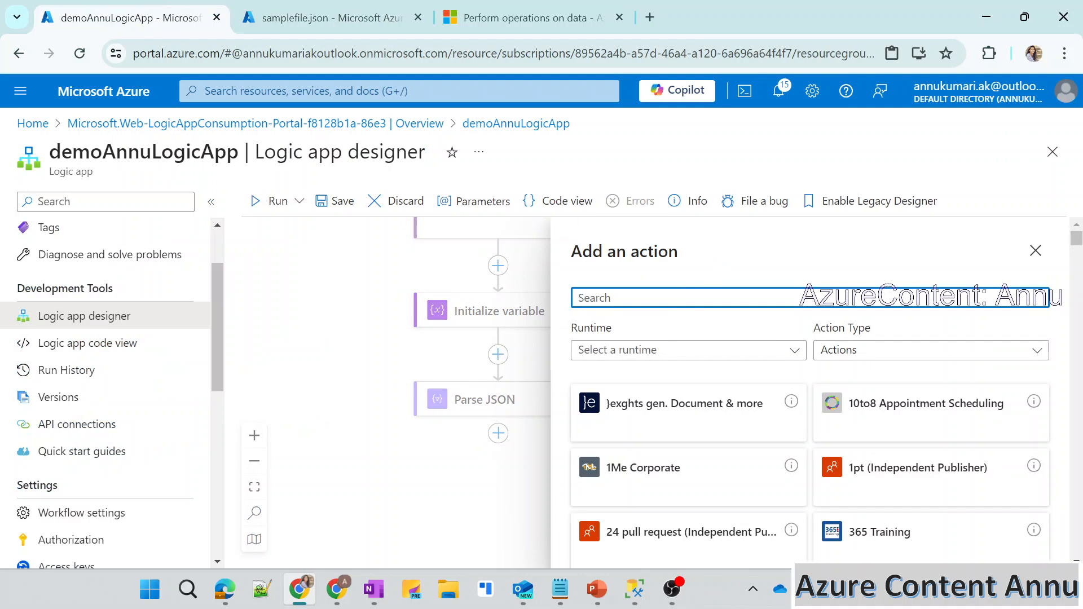
{"action": "type", "text": "fr"}
{"action": "type", "text": "or ea"}
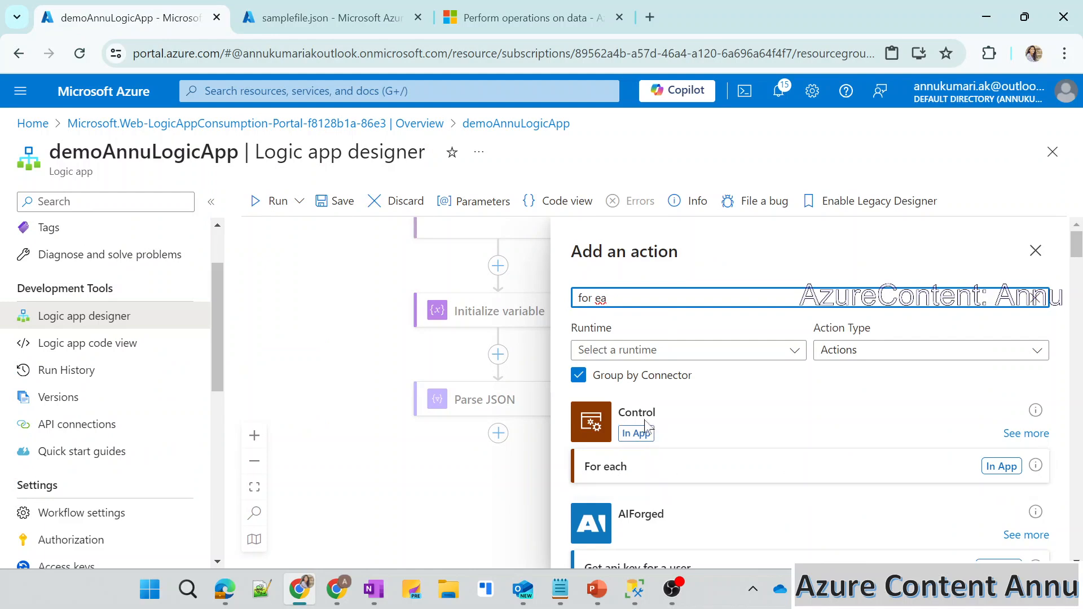
{"action": "left_click", "coordinate": [648, 473]}
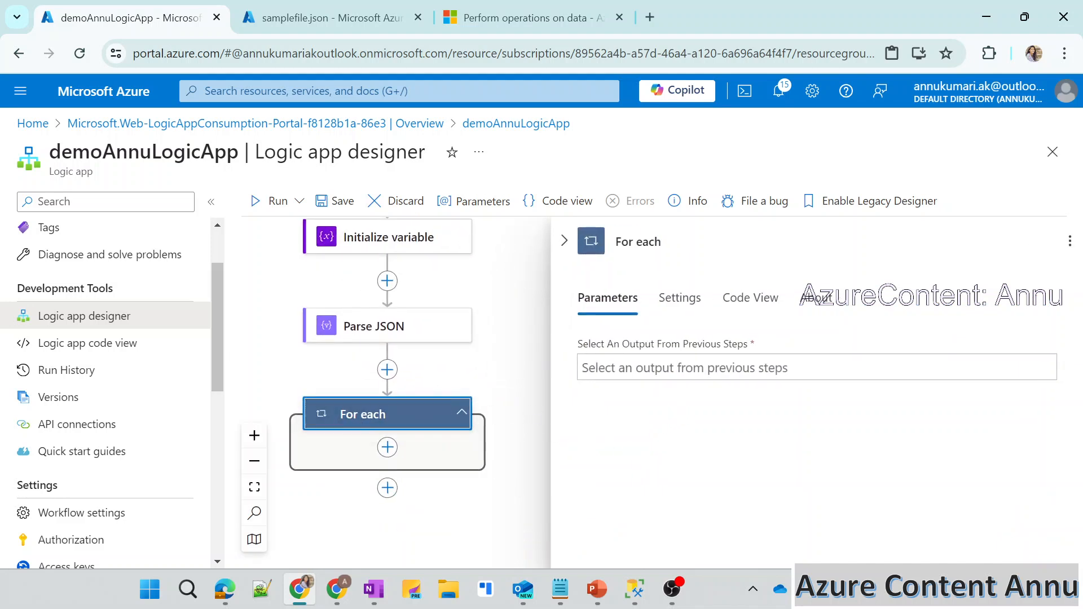
Set the For each loop's input to the Body employees output of Parse JSON and compare it with samplefile.json.
{"action": "left_click", "coordinate": [677, 367]}
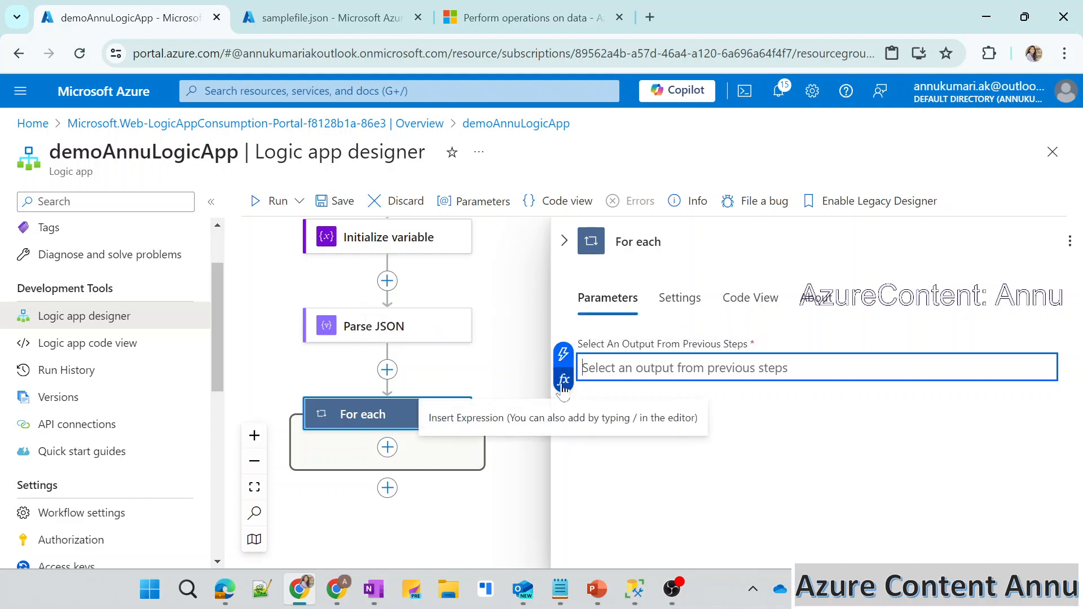
{"action": "left_click", "coordinate": [564, 357]}
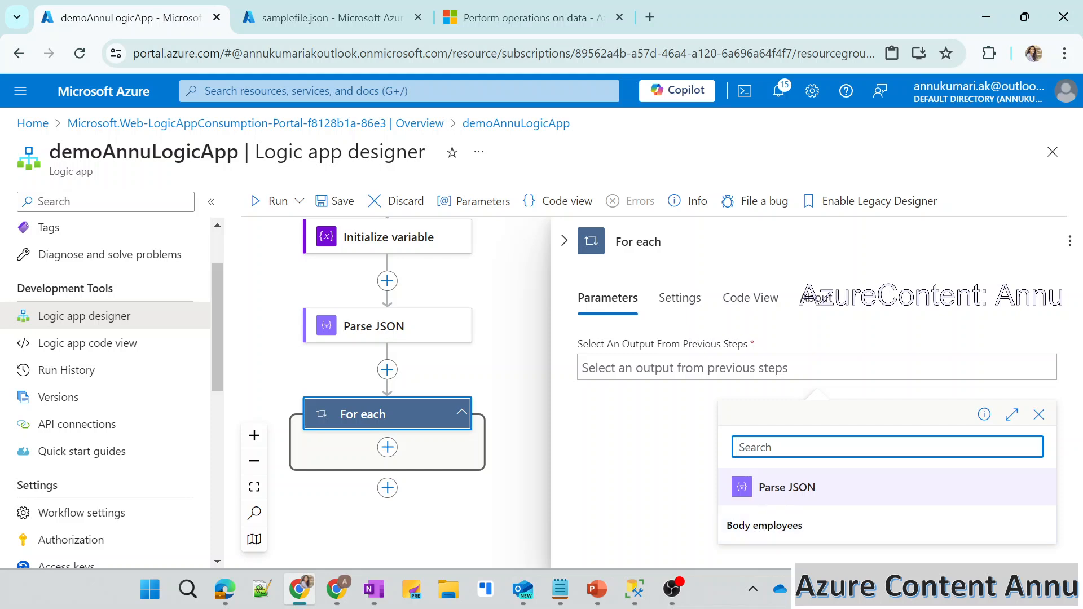
{"action": "left_click", "coordinate": [770, 526]}
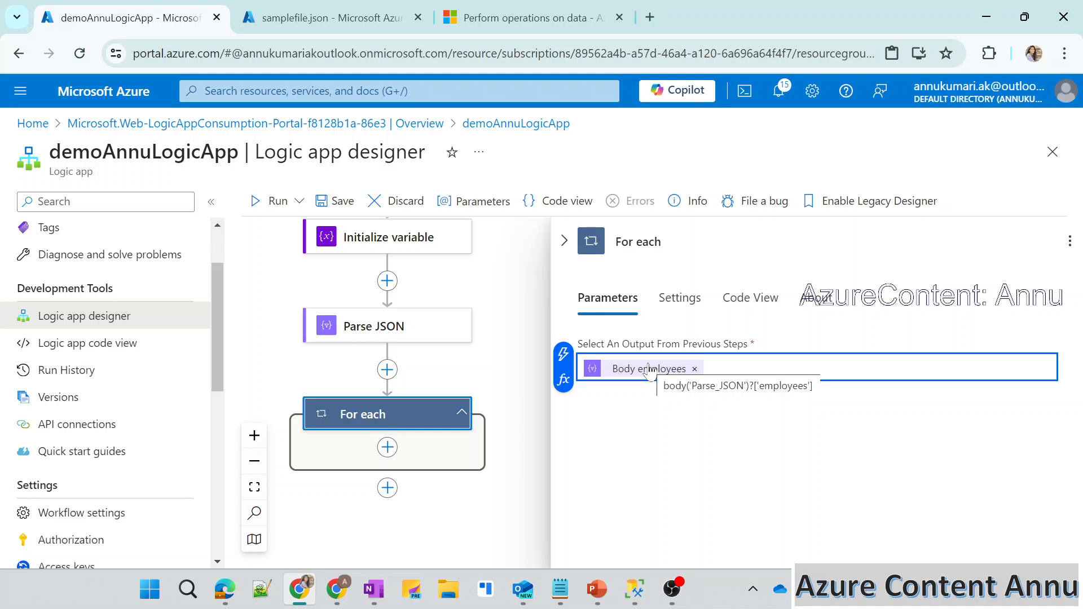
{"action": "left_click", "coordinate": [322, 18]}
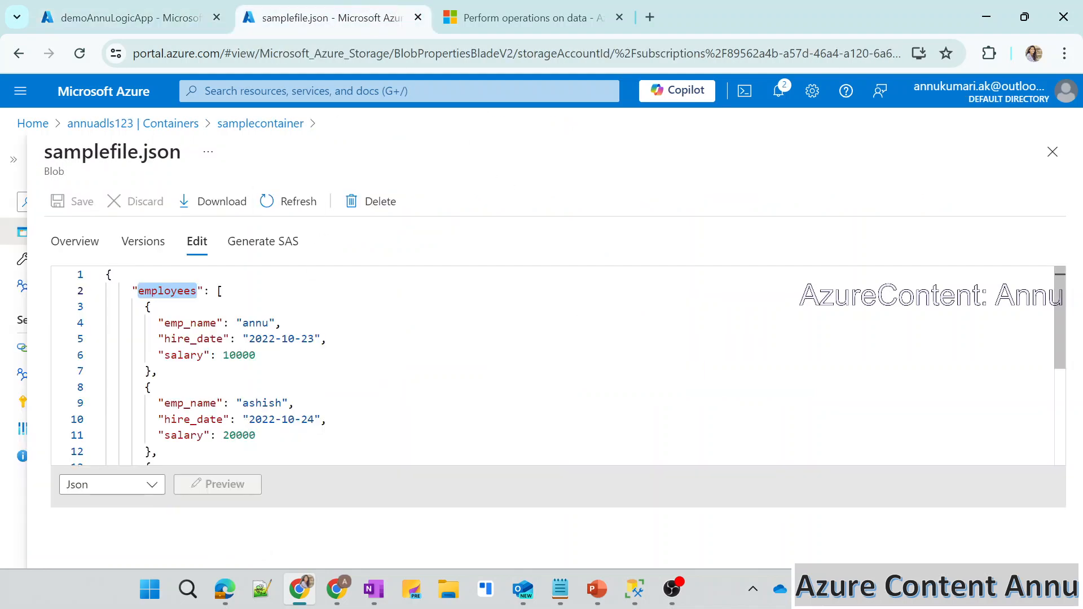
Highlight the contents of the employees array in samplefile.json and return to the logic app designer.
{"action": "left_click_drag", "start_coordinate": [217, 292], "coordinate": [140, 442]}
{"action": "scroll", "coordinate": [140, 441], "scroll_direction": "up", "scroll_amount": 1}
{"action": "scroll", "coordinate": [140, 442], "scroll_direction": "up", "scroll_amount": 3}
{"action": "left_click", "coordinate": [130, 18]}
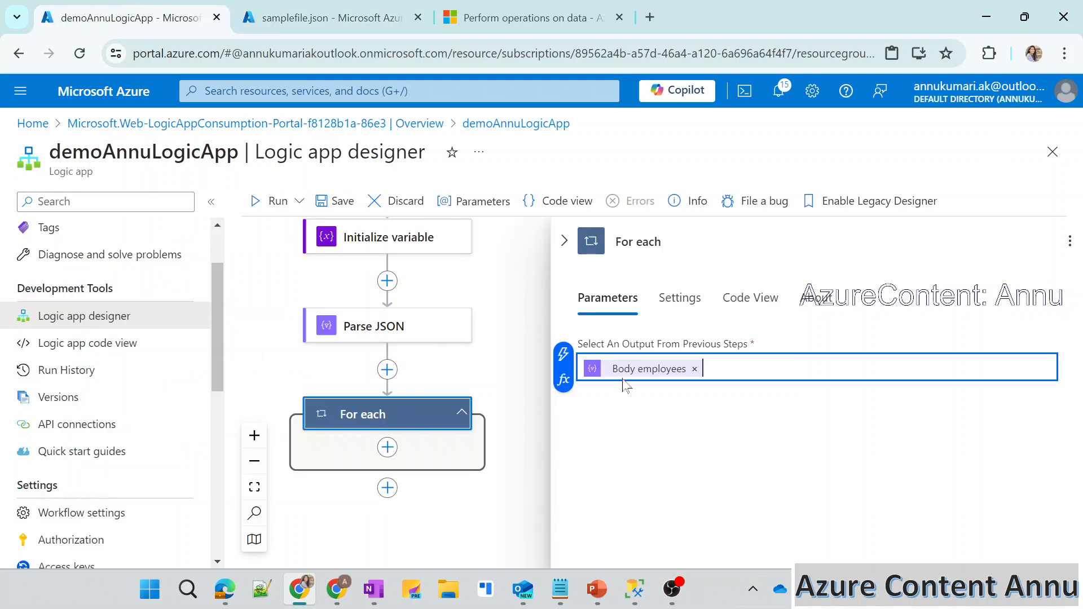
Add the SQL Server Insert row (V2) action inside the For each loop.
{"action": "left_click", "coordinate": [561, 243]}
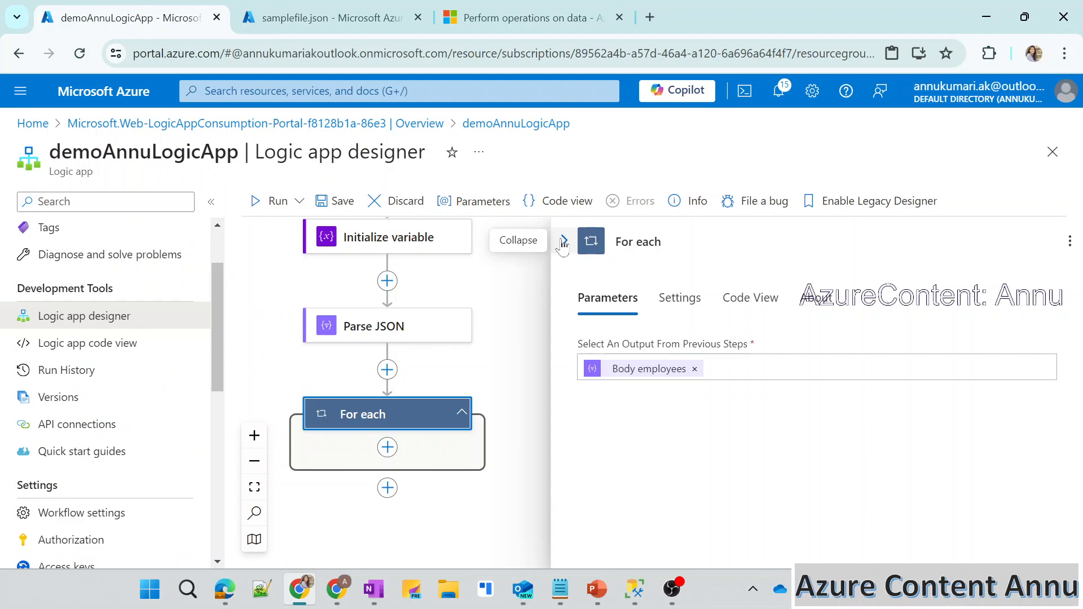
{"action": "left_click", "coordinate": [564, 244]}
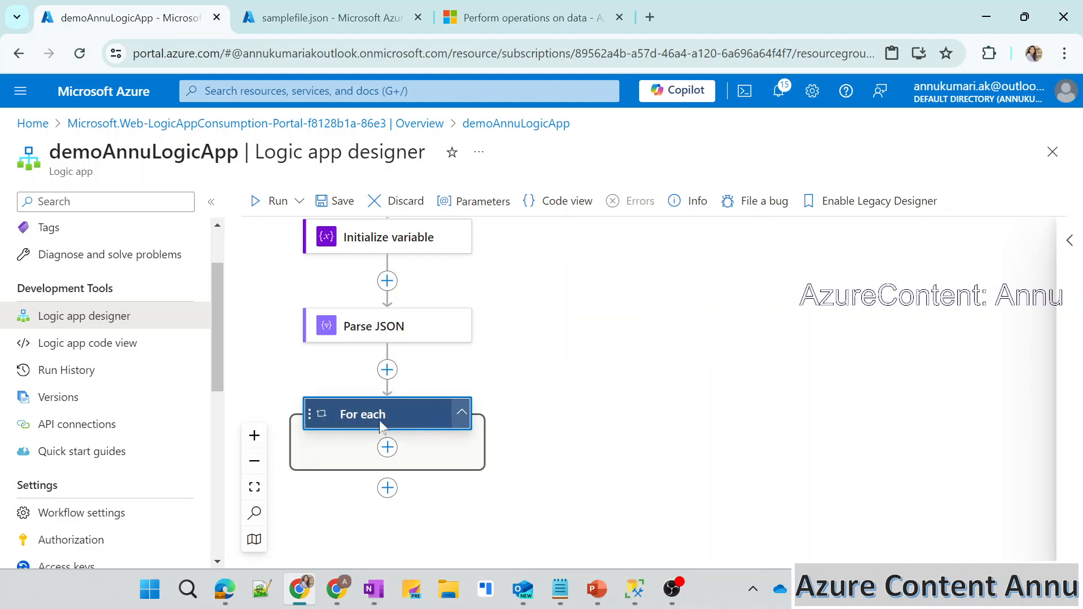
{"action": "left_click", "coordinate": [387, 448]}
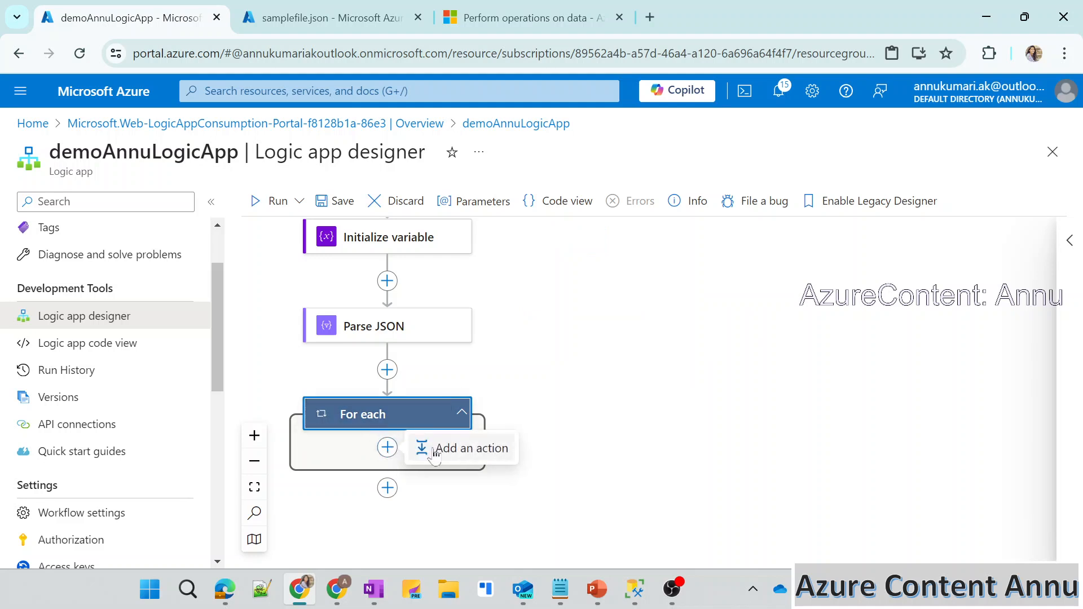
{"action": "left_click", "coordinate": [432, 448]}
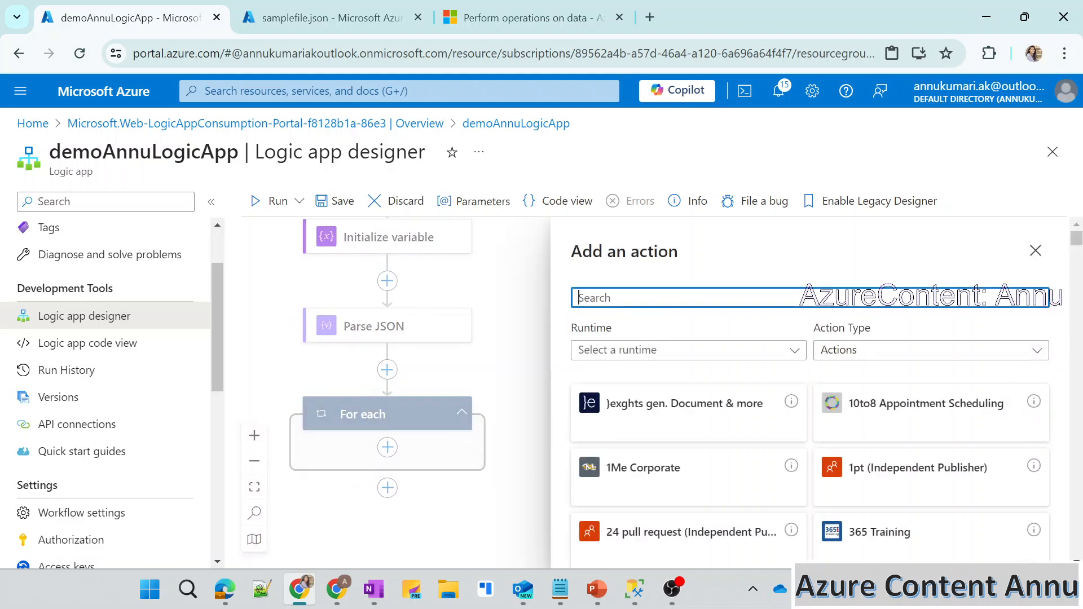
{"action": "type", "text": "insert row"}
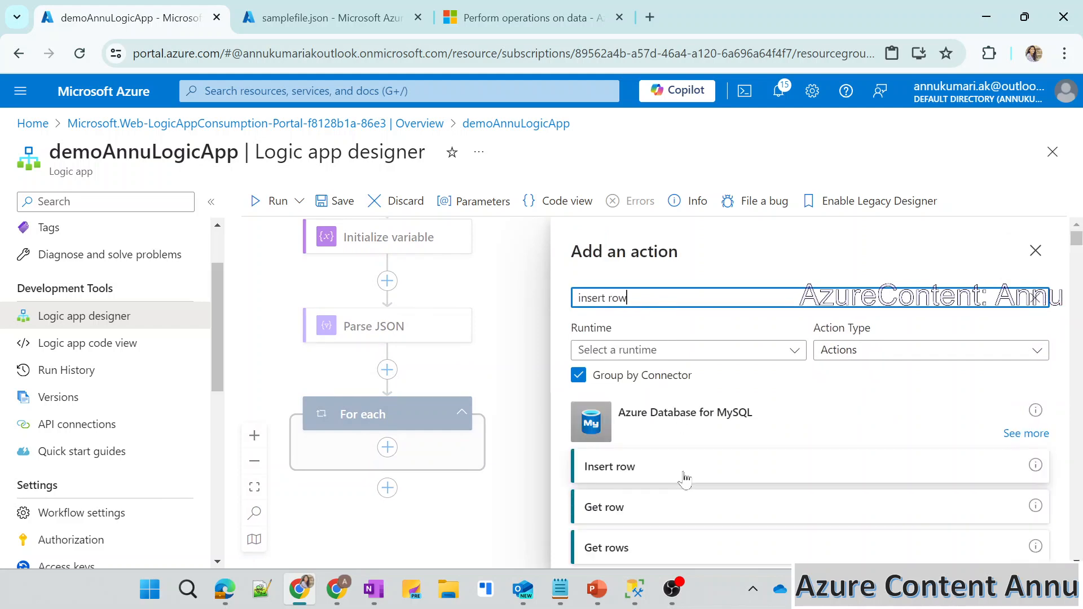
{"action": "scroll", "coordinate": [685, 478], "scroll_direction": "down", "scroll_amount": 4}
{"action": "scroll", "coordinate": [686, 480], "scroll_direction": "down", "scroll_amount": 10}
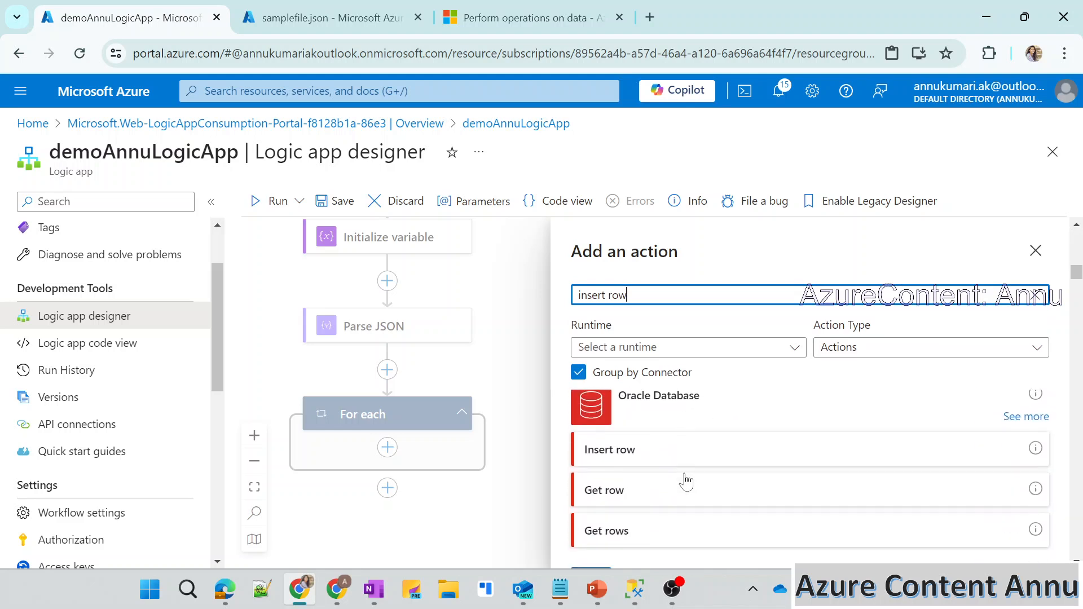
{"action": "scroll", "coordinate": [684, 479], "scroll_direction": "down", "scroll_amount": 3}
{"action": "scroll", "coordinate": [649, 507], "scroll_direction": "up", "scroll_amount": 2}
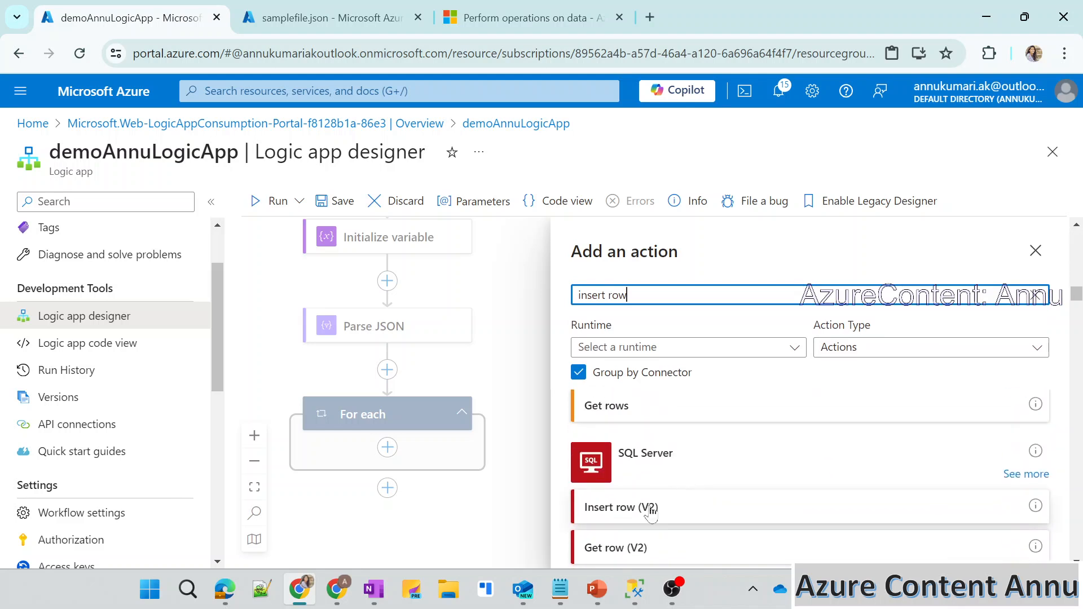
{"action": "left_click", "coordinate": [648, 506]}
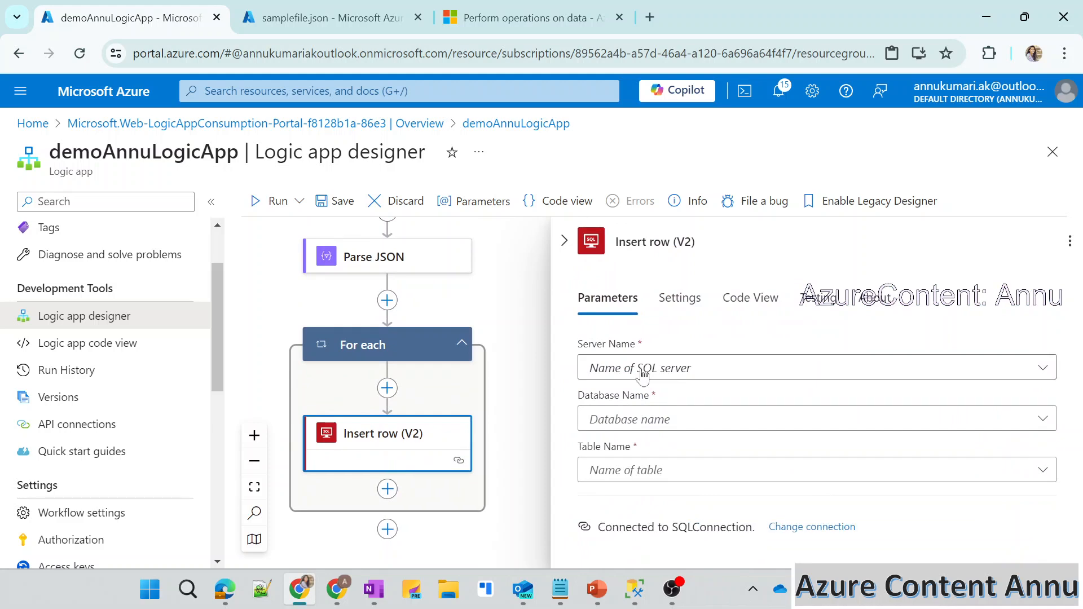
Configure Insert row (V2) to use the connection settings for server and database (annuAzureSQLDB), with employees as the table.
{"action": "left_click", "coordinate": [642, 374]}
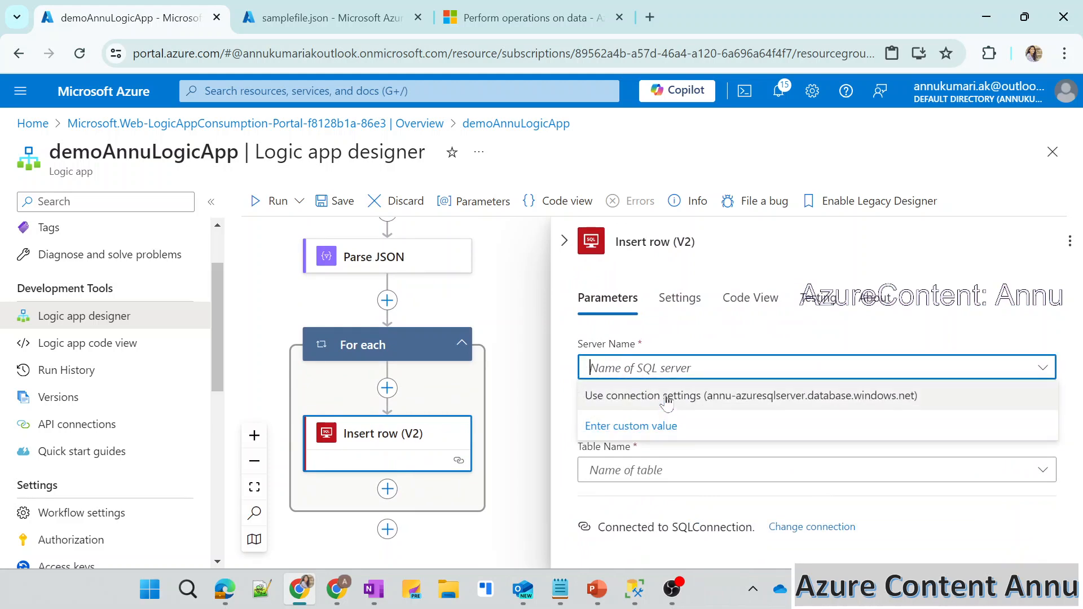
{"action": "left_click", "coordinate": [669, 398]}
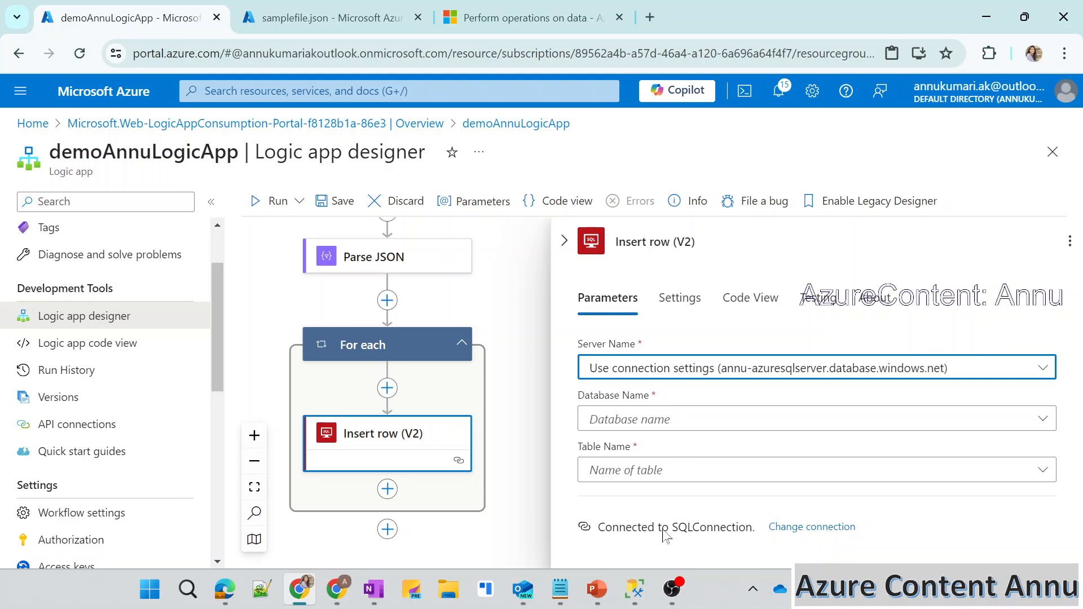
{"action": "left_click", "coordinate": [595, 419]}
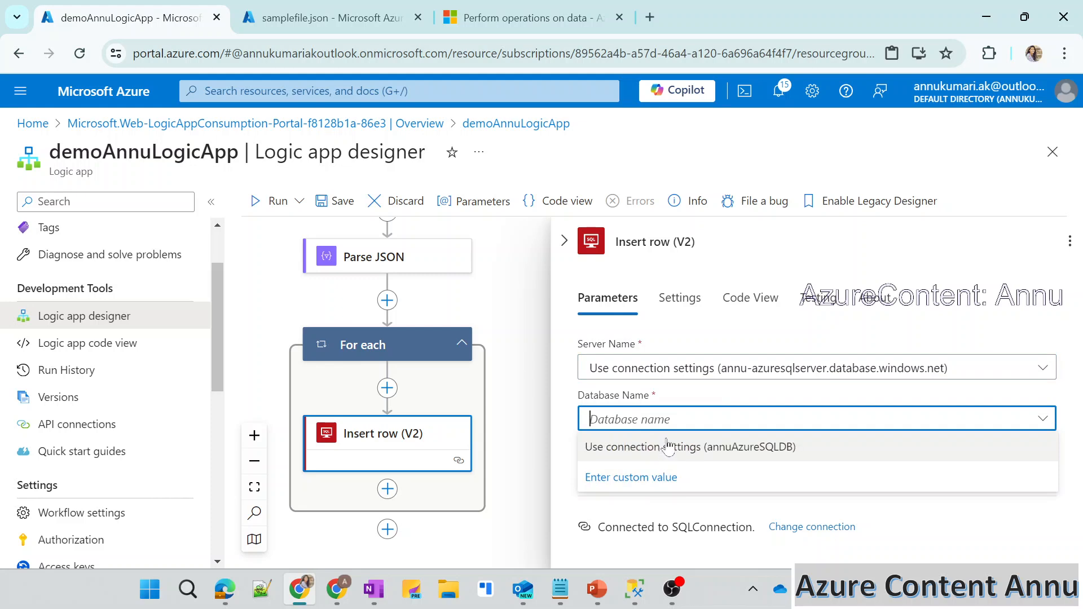
{"action": "left_click", "coordinate": [668, 447]}
{"action": "left_click", "coordinate": [648, 470]}
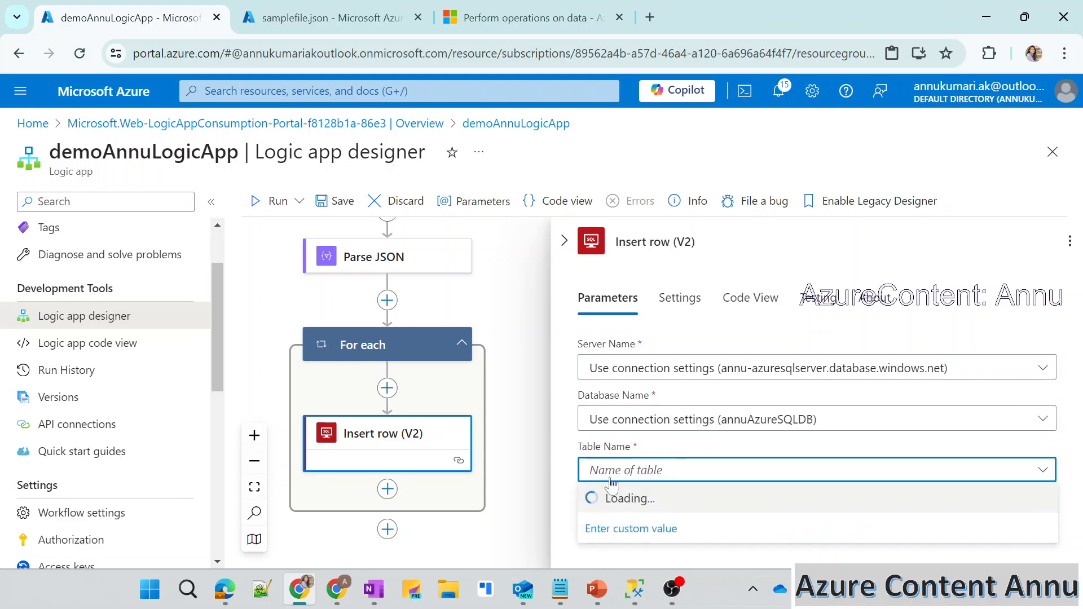
{"action": "scroll", "coordinate": [314, 400], "scroll_direction": "down", "scroll_amount": 3}
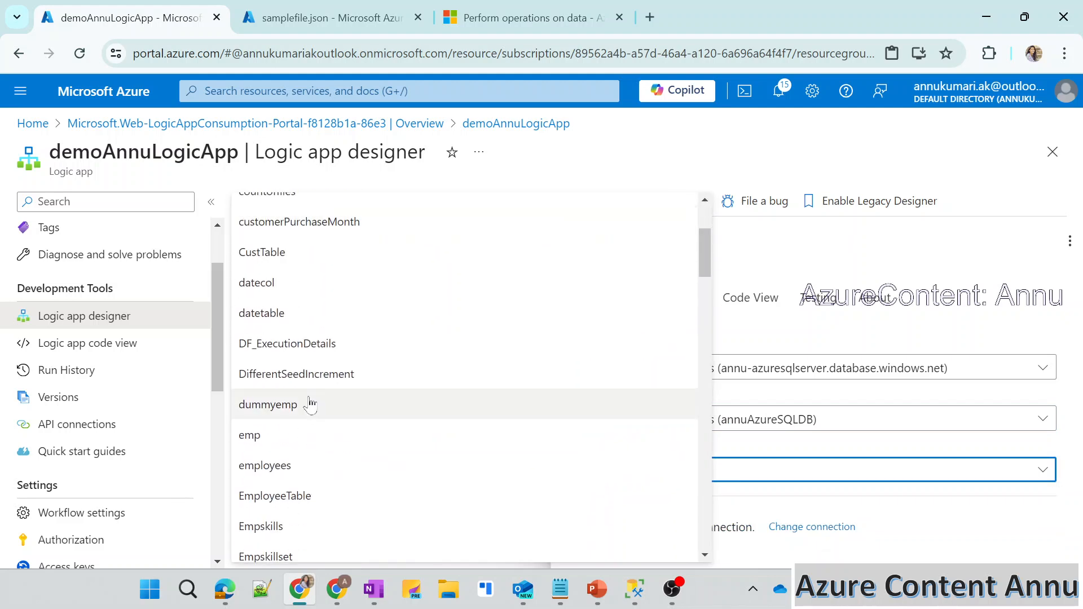
{"action": "scroll", "coordinate": [283, 445], "scroll_direction": "down", "scroll_amount": 1}
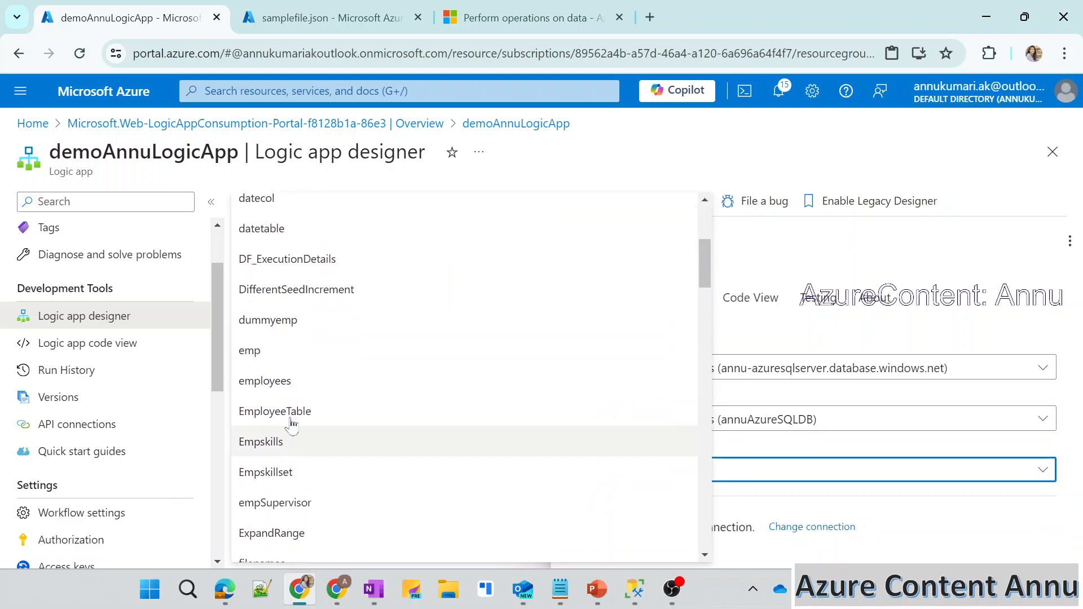
{"action": "left_click", "coordinate": [293, 385]}
Close the Insert row (V2) details and save the workflow.
{"action": "left_click", "coordinate": [565, 242]}
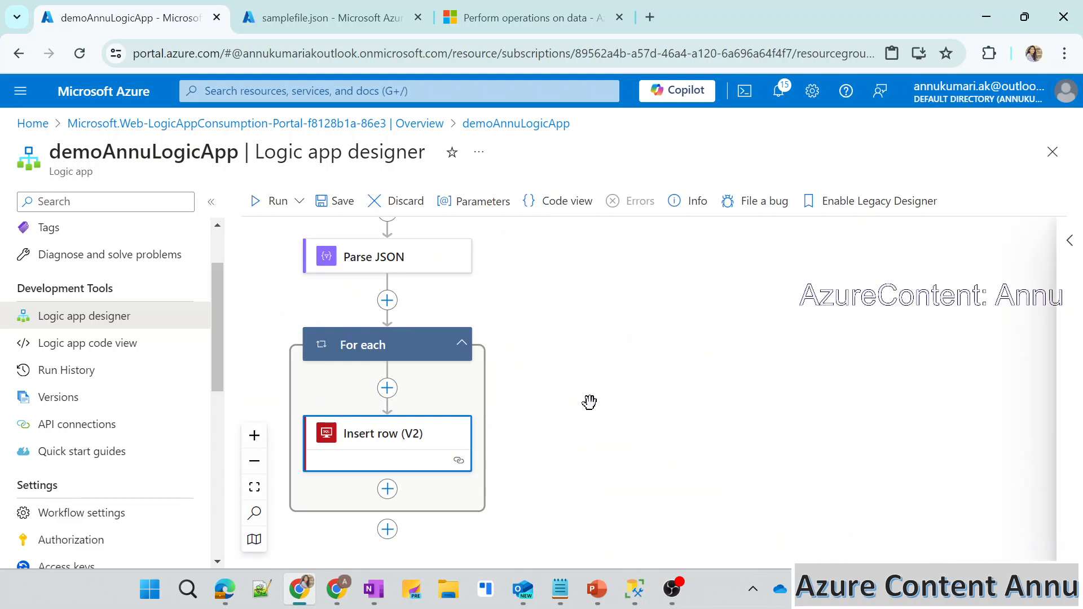
{"action": "left_click_drag", "start_coordinate": [588, 402], "coordinate": [712, 405]}
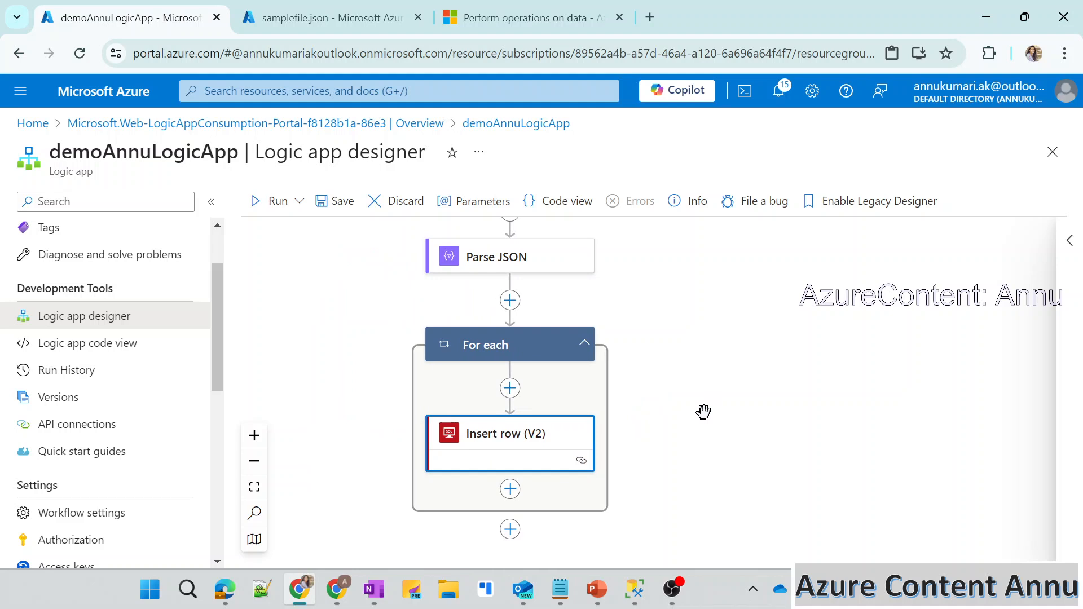
{"action": "left_click", "coordinate": [322, 202]}
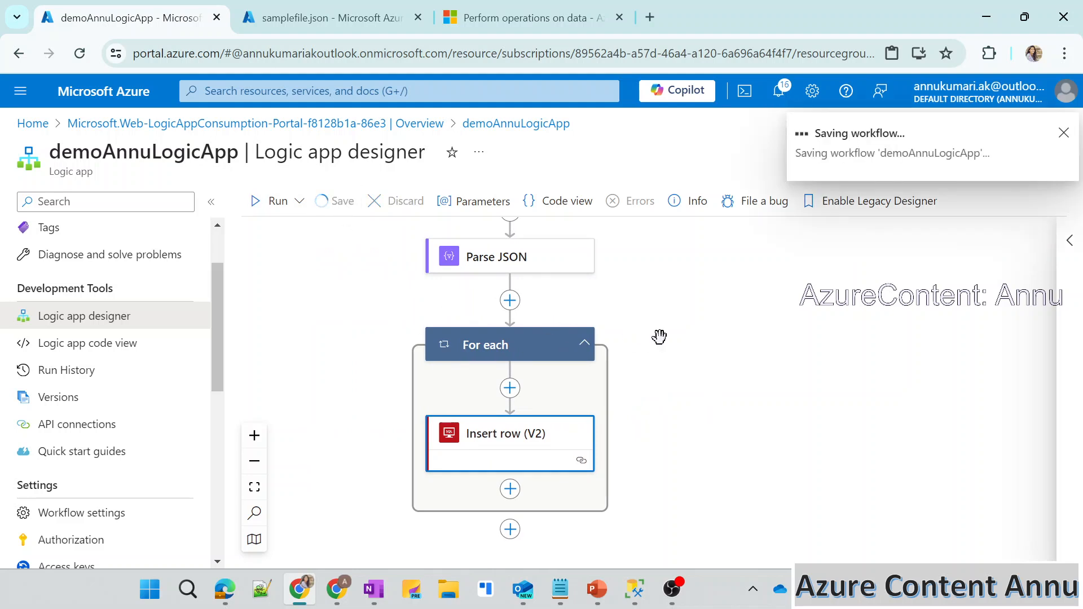
Switch to SQL Server Management Studio, run the select query on the employees table, and examine the returned data.
{"action": "left_click", "coordinate": [635, 589]}
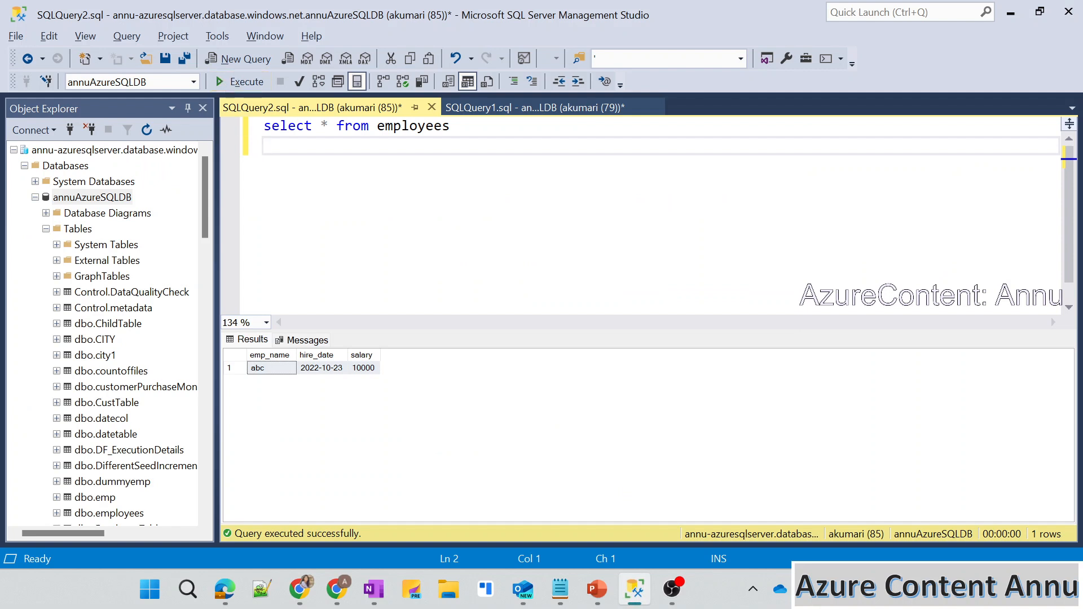
{"action": "left_click", "coordinate": [246, 81]}
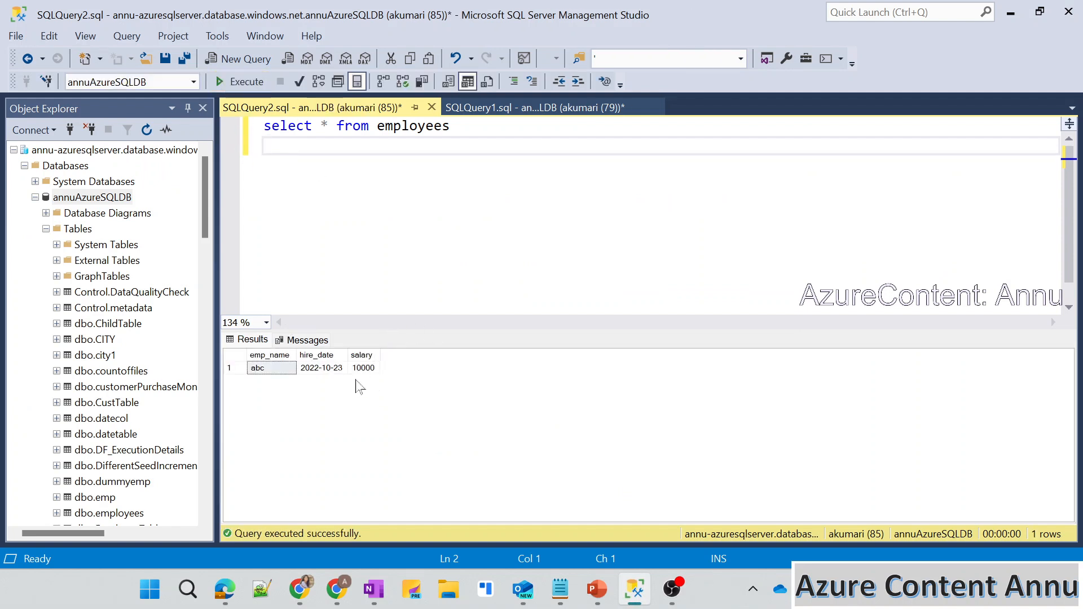
{"action": "left_click", "coordinate": [238, 371]}
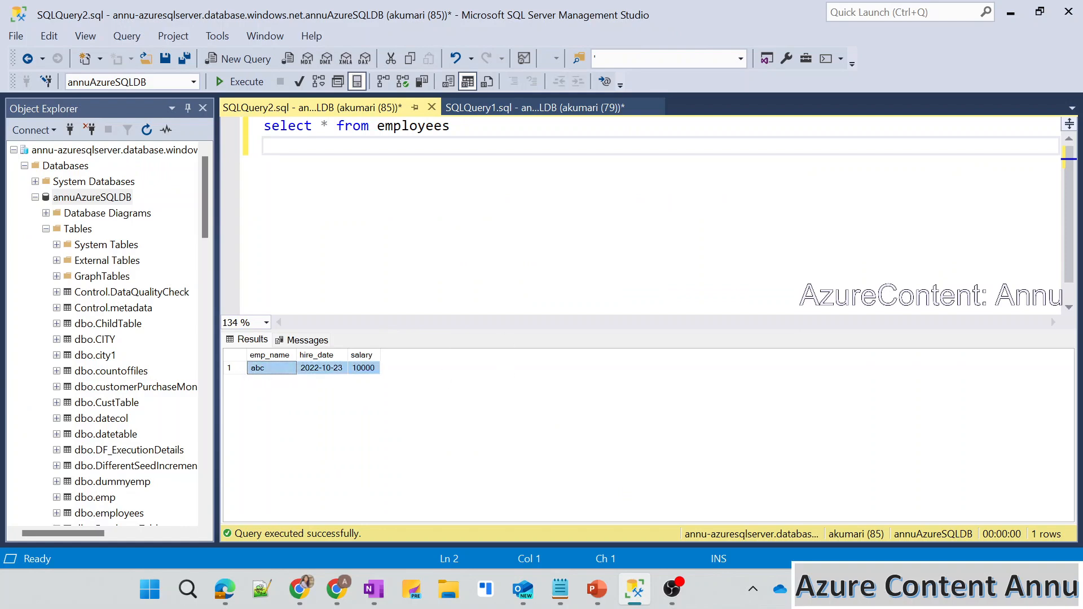
{"action": "left_click", "coordinate": [458, 225]}
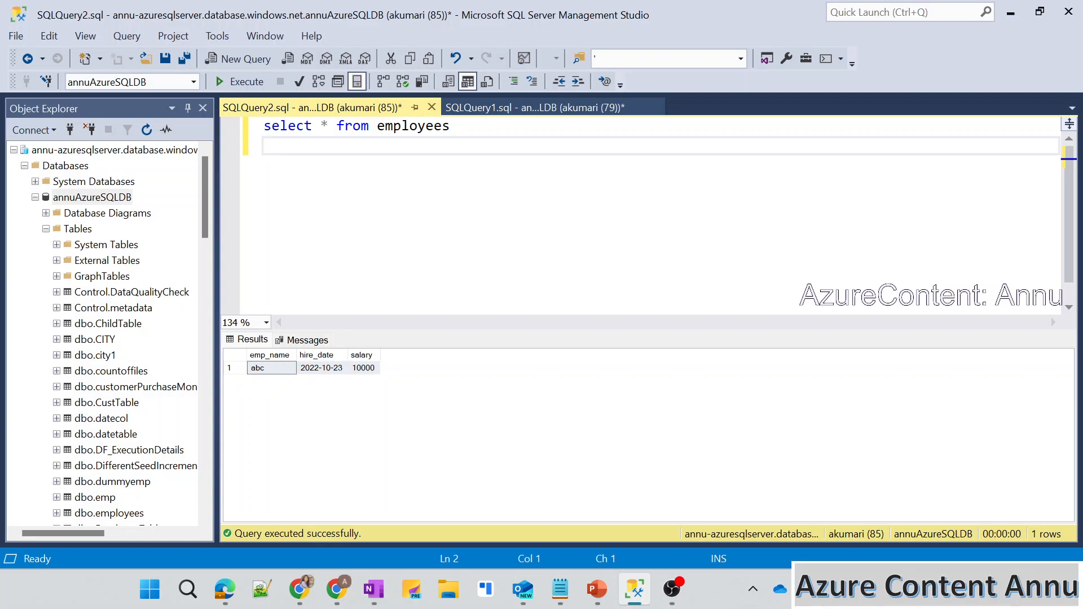
{"action": "left_click", "coordinate": [237, 370]}
{"action": "left_click", "coordinate": [458, 243]}
{"action": "left_click", "coordinate": [254, 371]}
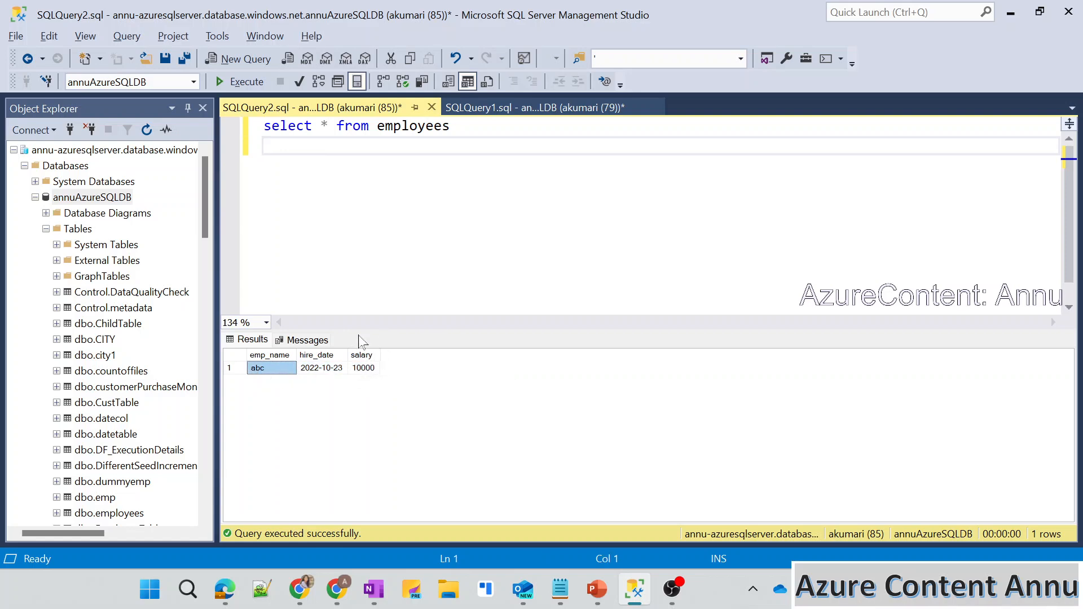
Return to samplefile.json in the browser and review the emp_name value of each employee record.
{"action": "key", "text": "alt+Tab"}
{"action": "left_click", "coordinate": [316, 26]}
{"action": "left_click", "coordinate": [178, 356]}
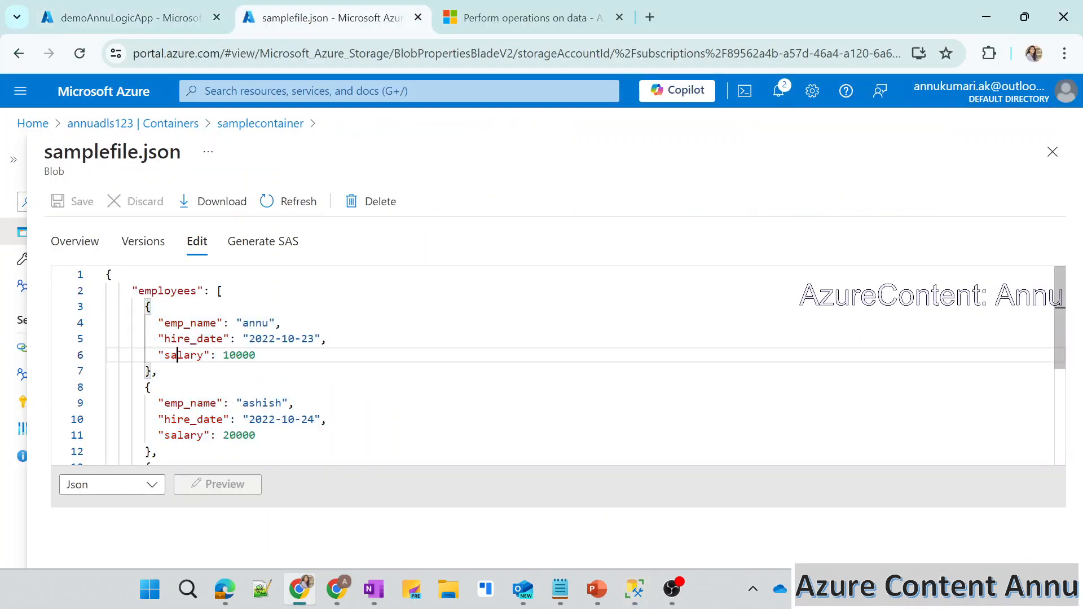
{"action": "left_click", "coordinate": [240, 323]}
{"action": "double_click", "coordinate": [249, 323]}
{"action": "left_click", "coordinate": [269, 403]}
{"action": "double_click", "coordinate": [269, 403]}
{"action": "scroll", "coordinate": [269, 402], "scroll_direction": "down", "scroll_amount": 2}
{"action": "double_click", "coordinate": [258, 397]}
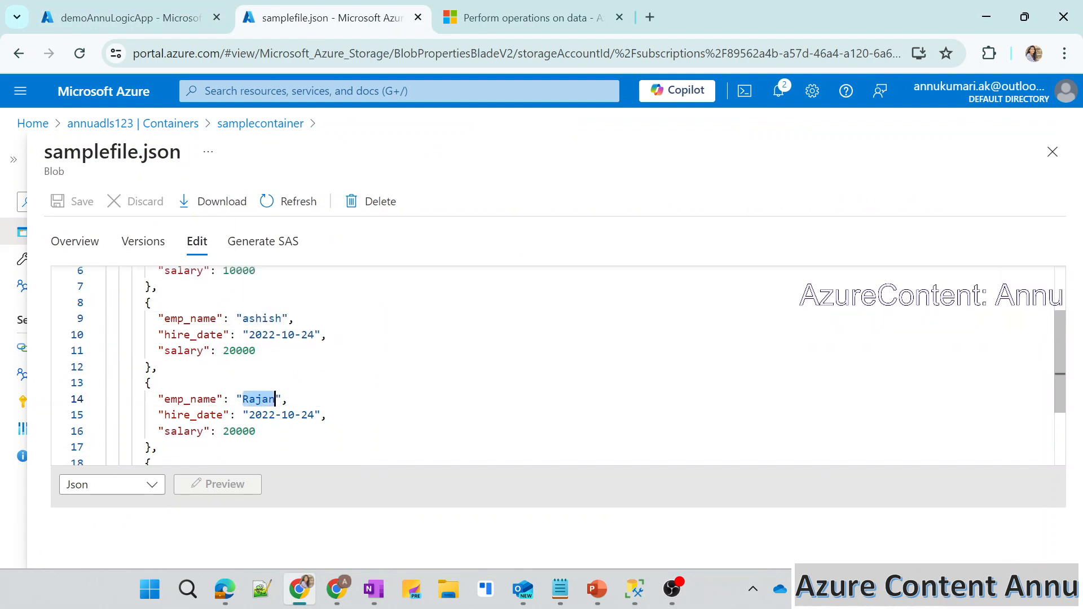
{"action": "scroll", "coordinate": [258, 398], "scroll_direction": "down", "scroll_amount": 2}
{"action": "double_click", "coordinate": [265, 377]}
{"action": "left_click", "coordinate": [300, 377]}
{"action": "scroll", "coordinate": [300, 377], "scroll_direction": "up", "scroll_amount": 3}
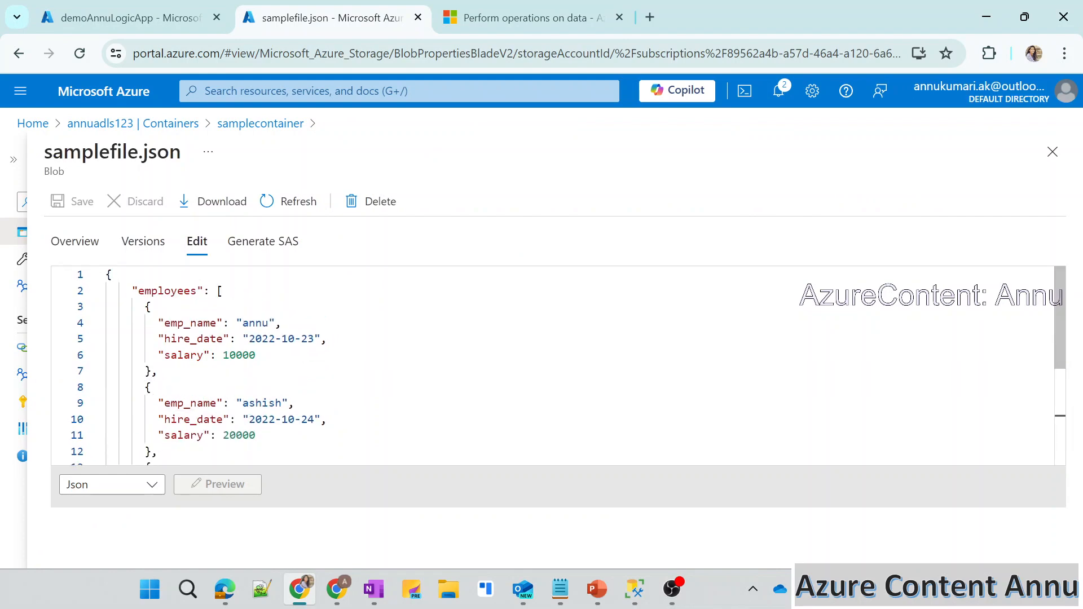
Go back to the logic app designer and run the workflow.
{"action": "left_click", "coordinate": [122, 7]}
{"action": "left_click", "coordinate": [254, 201]}
{"action": "left_click", "coordinate": [266, 230]}
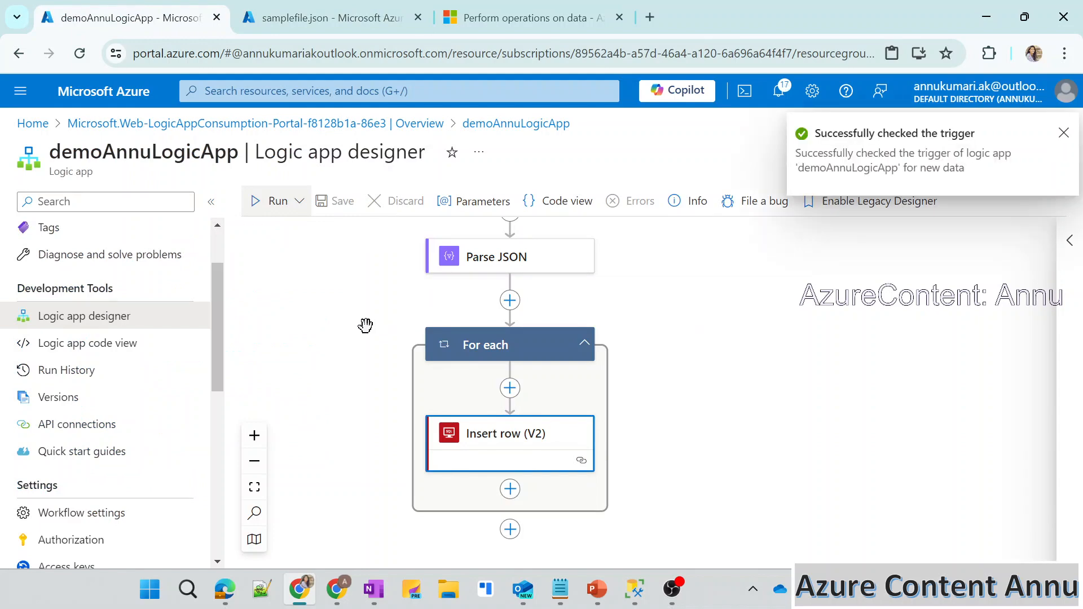
Open the latest run from the Run History and inspect its workflow down to the For each loop.
{"action": "scroll", "coordinate": [350, 360], "scroll_direction": "up", "scroll_amount": 2}
{"action": "scroll", "coordinate": [206, 419], "scroll_direction": "up", "scroll_amount": 1}
{"action": "scroll", "coordinate": [175, 439], "scroll_direction": "down", "scroll_amount": 2}
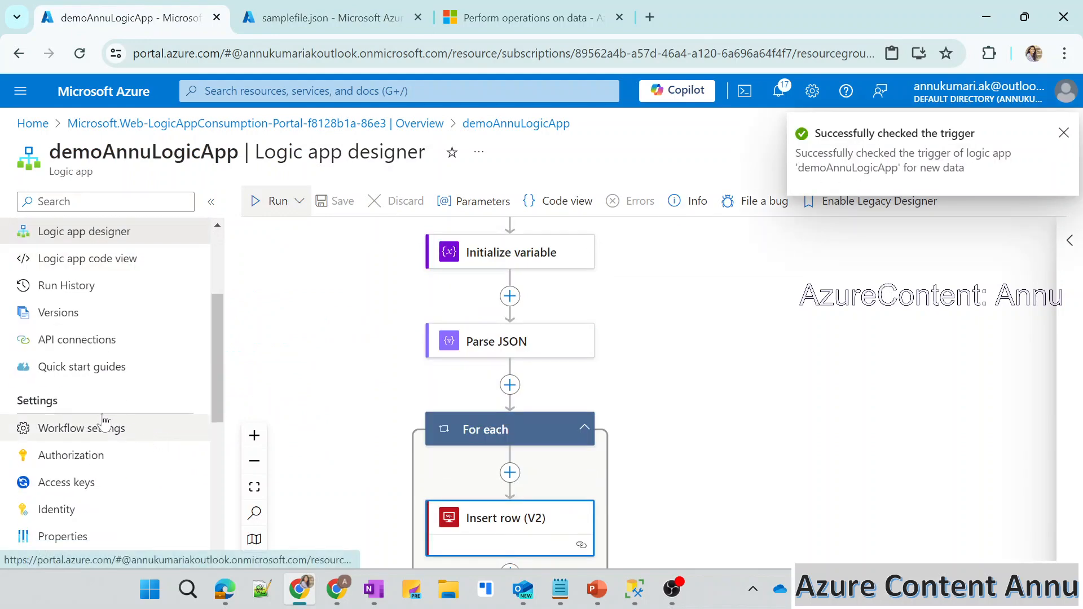
{"action": "left_click", "coordinate": [93, 286]}
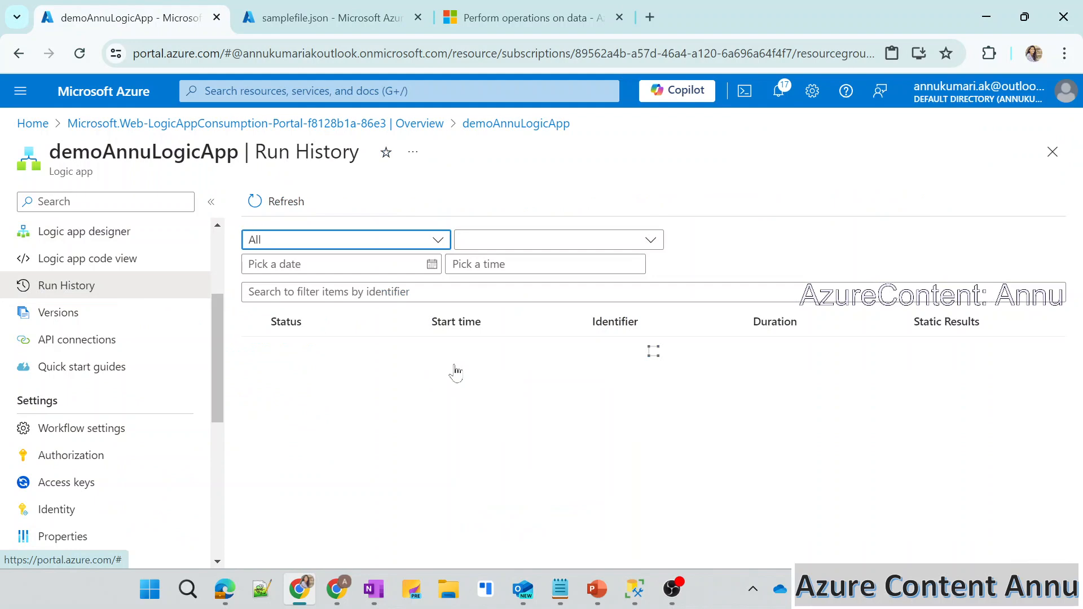
{"action": "left_click", "coordinate": [312, 350]}
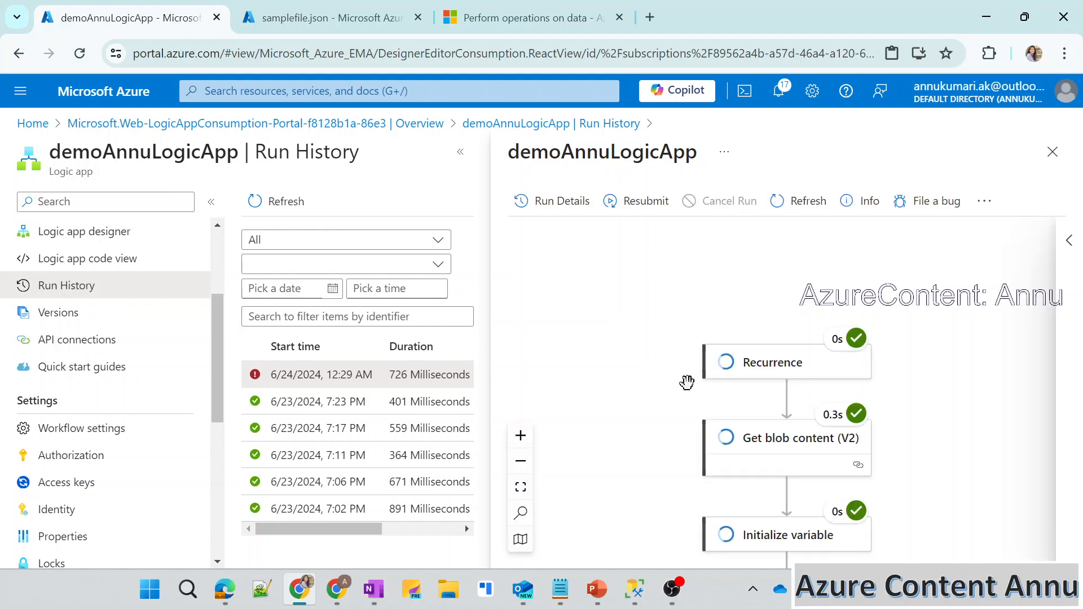
{"action": "scroll", "coordinate": [685, 385], "scroll_direction": "down", "scroll_amount": 3}
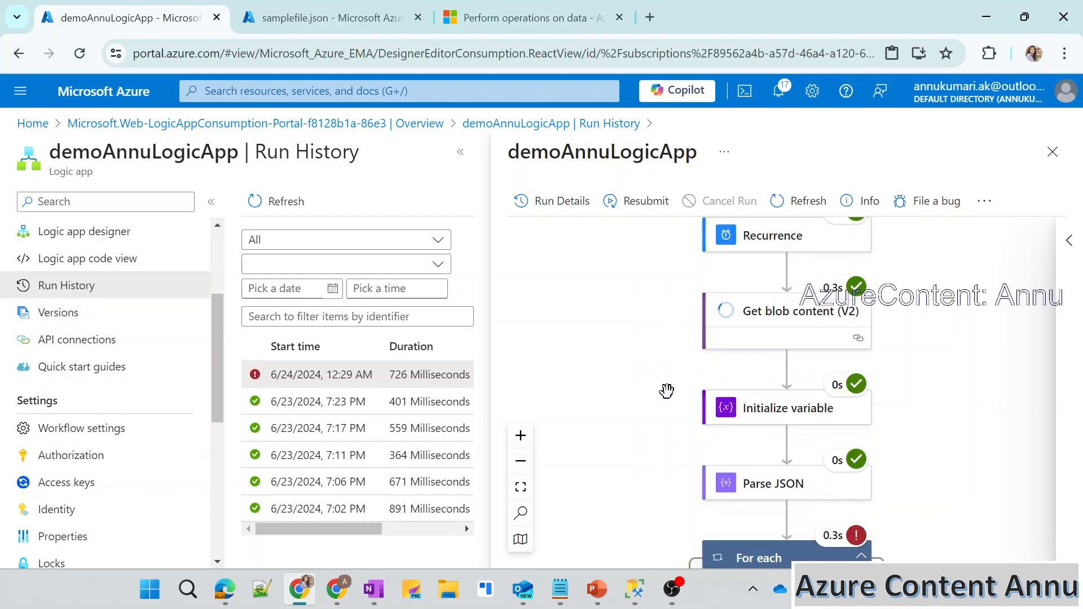
{"action": "scroll", "coordinate": [683, 398], "scroll_direction": "down", "scroll_amount": 4}
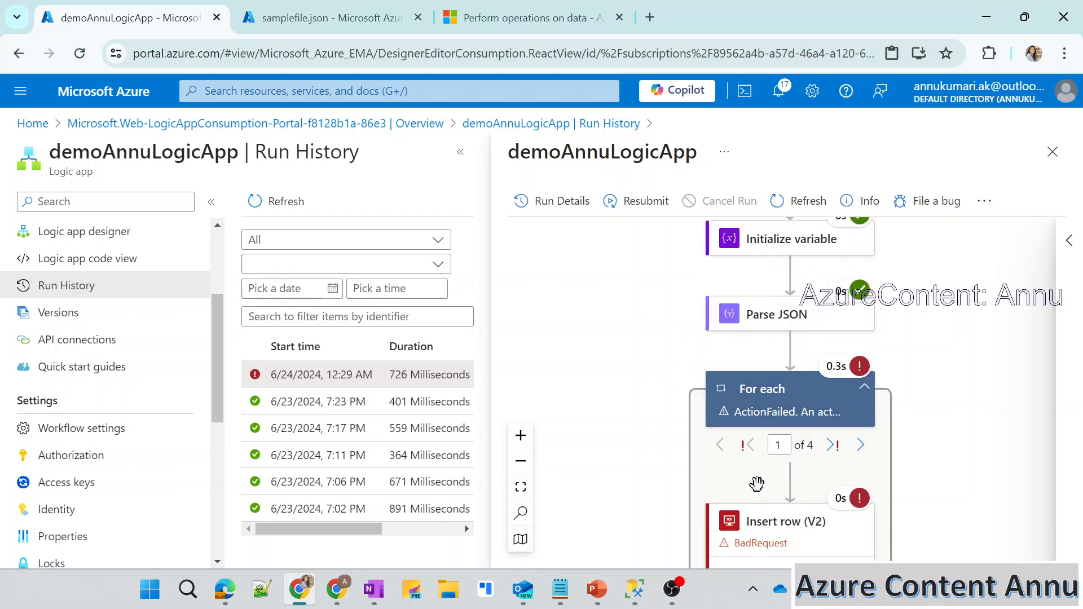
Examine the run details of Insert row (V2) inside the For each loop and return to the Logic app designer.
{"action": "left_click", "coordinate": [775, 522]}
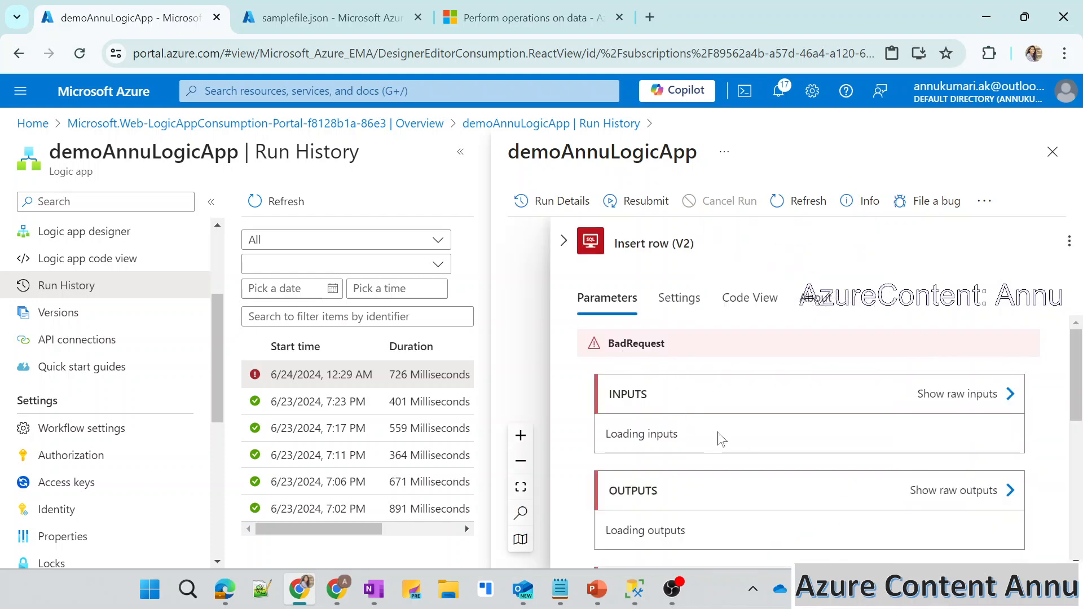
{"action": "scroll", "coordinate": [722, 439], "scroll_direction": "down", "scroll_amount": 10}
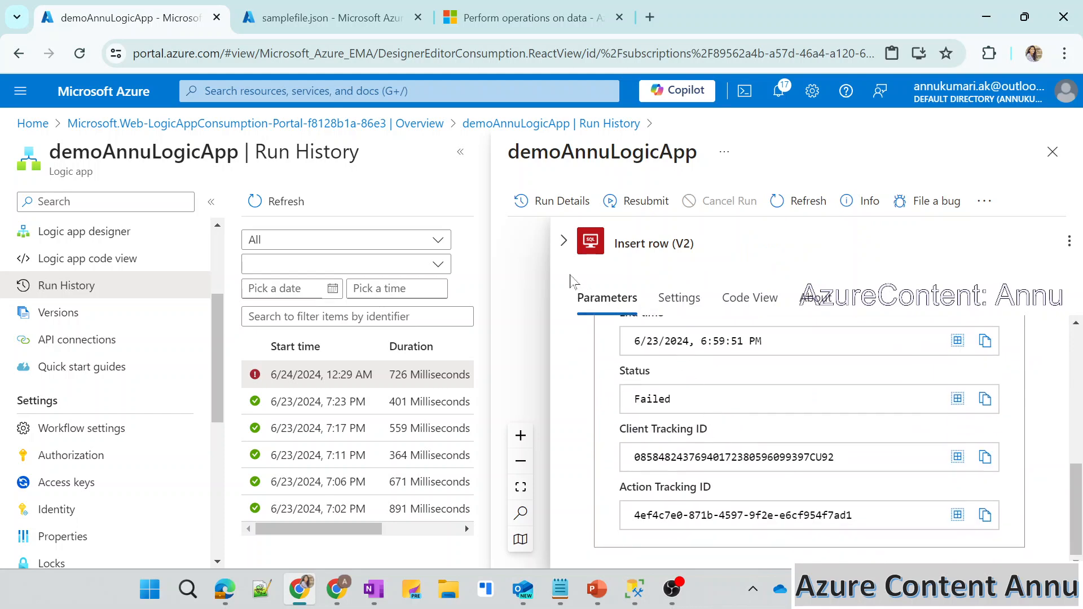
{"action": "left_click", "coordinate": [564, 243]}
{"action": "left_click", "coordinate": [564, 243]}
{"action": "scroll", "coordinate": [109, 290], "scroll_direction": "up", "scroll_amount": 2}
{"action": "left_click", "coordinate": [96, 314]}
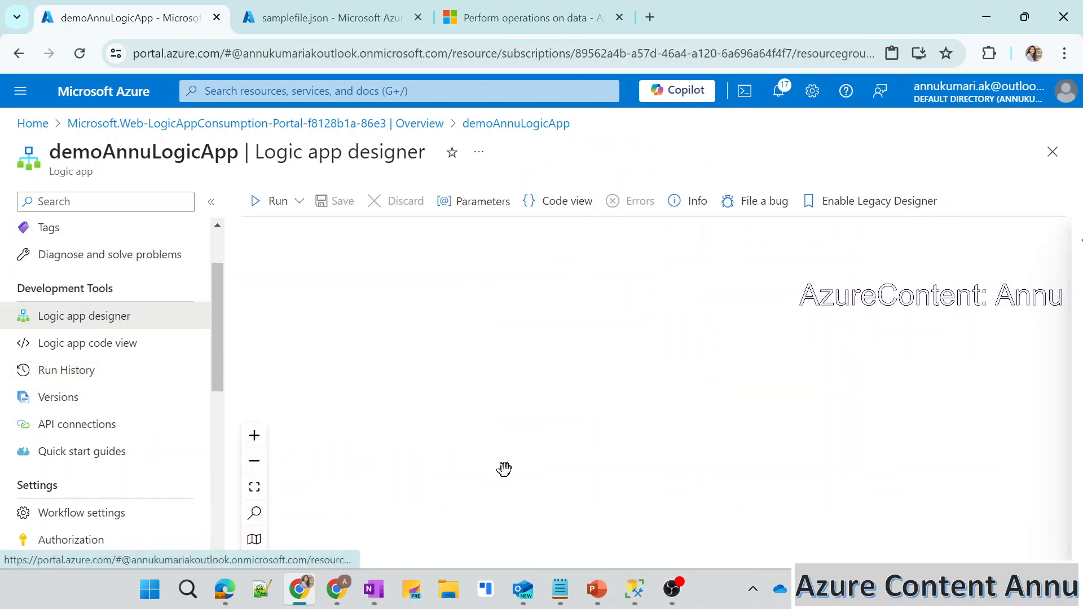
In Insert row (V2) inside the For each loop, reset the server name and database name to use the connection settings.
{"action": "scroll", "coordinate": [528, 471], "scroll_direction": "down", "scroll_amount": 5}
{"action": "scroll", "coordinate": [564, 491], "scroll_direction": "down", "scroll_amount": 3}
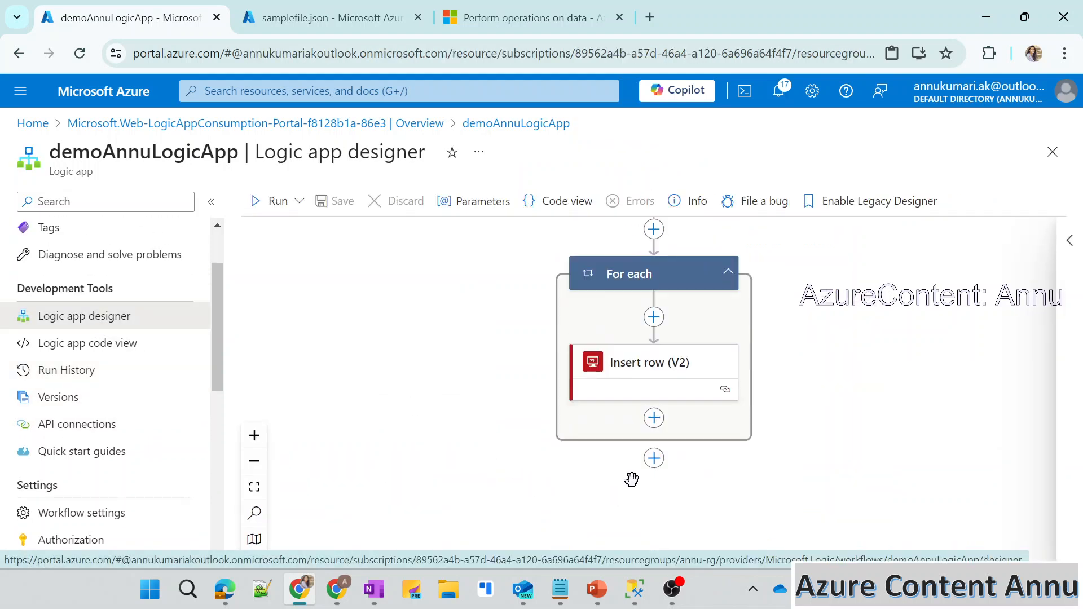
{"action": "left_click", "coordinate": [668, 377]}
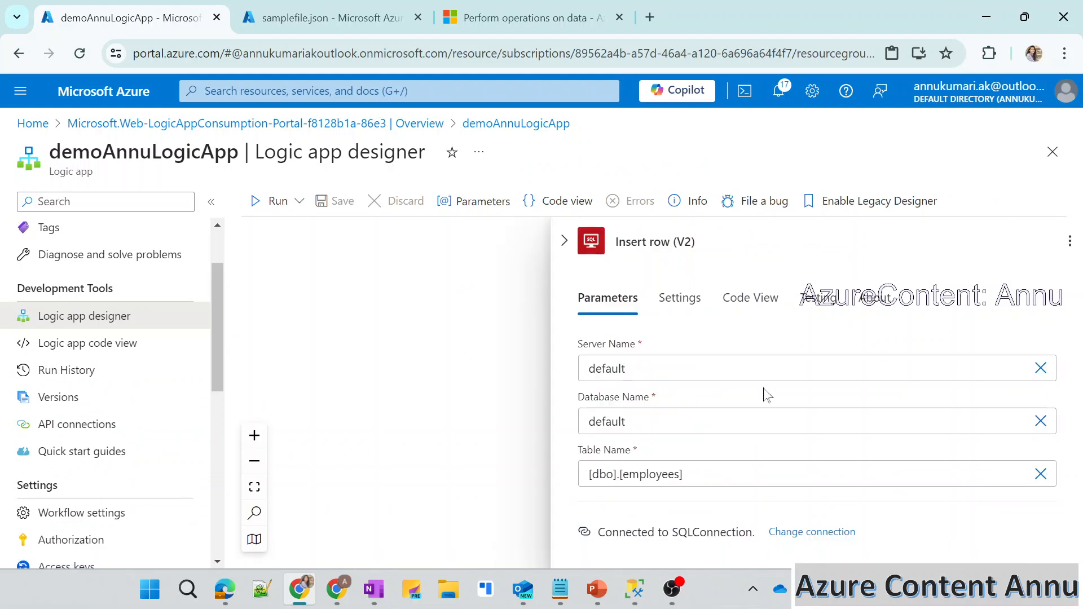
{"action": "left_click", "coordinate": [1041, 368]}
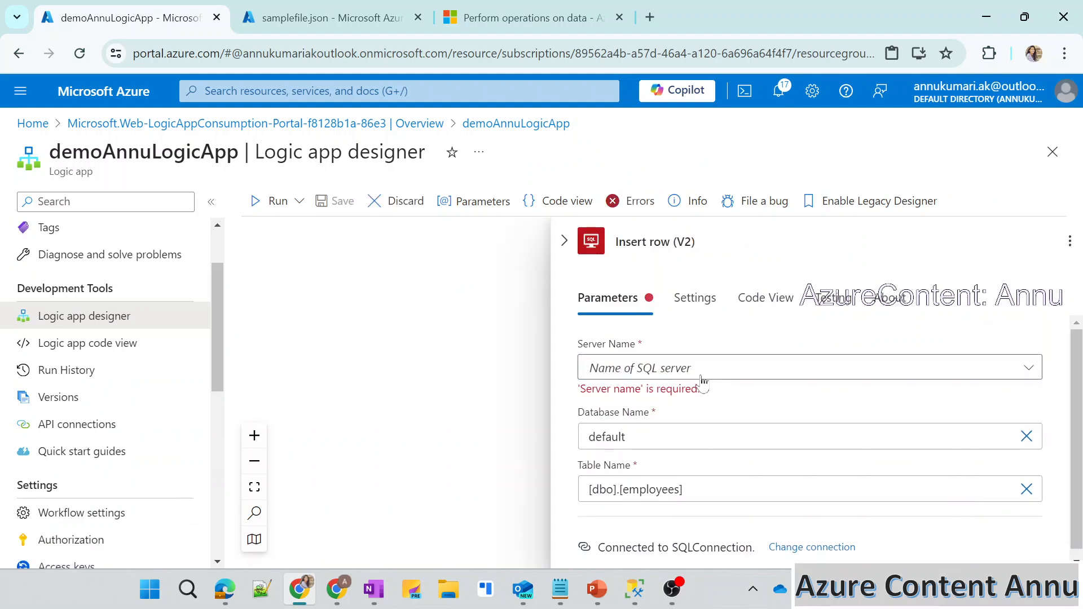
{"action": "left_click", "coordinate": [1015, 368]}
{"action": "left_click", "coordinate": [709, 396]}
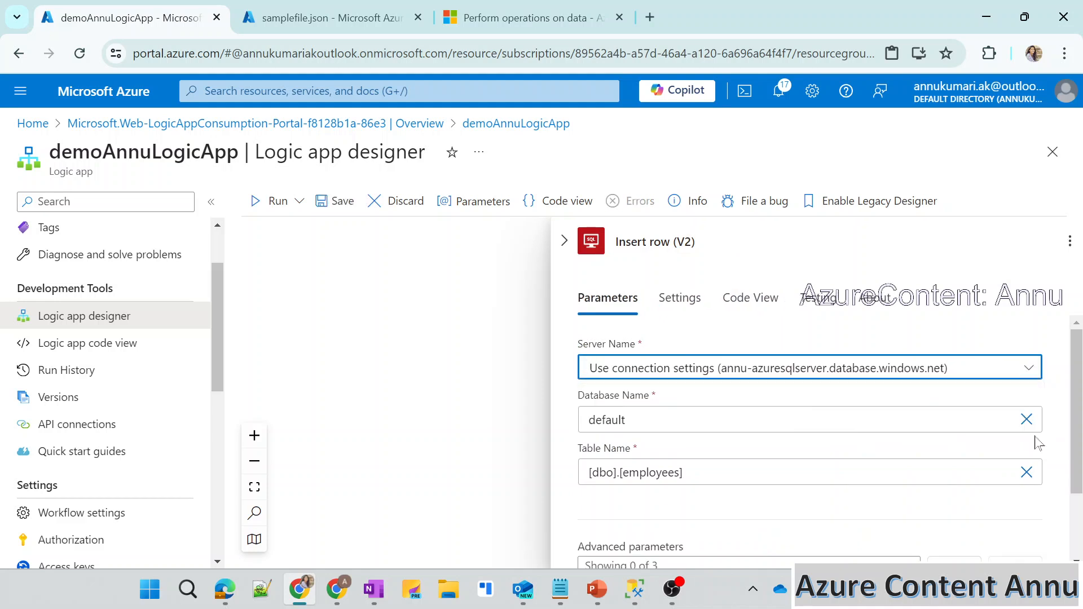
{"action": "left_click", "coordinate": [1027, 419]}
{"action": "left_click", "coordinate": [1026, 419]}
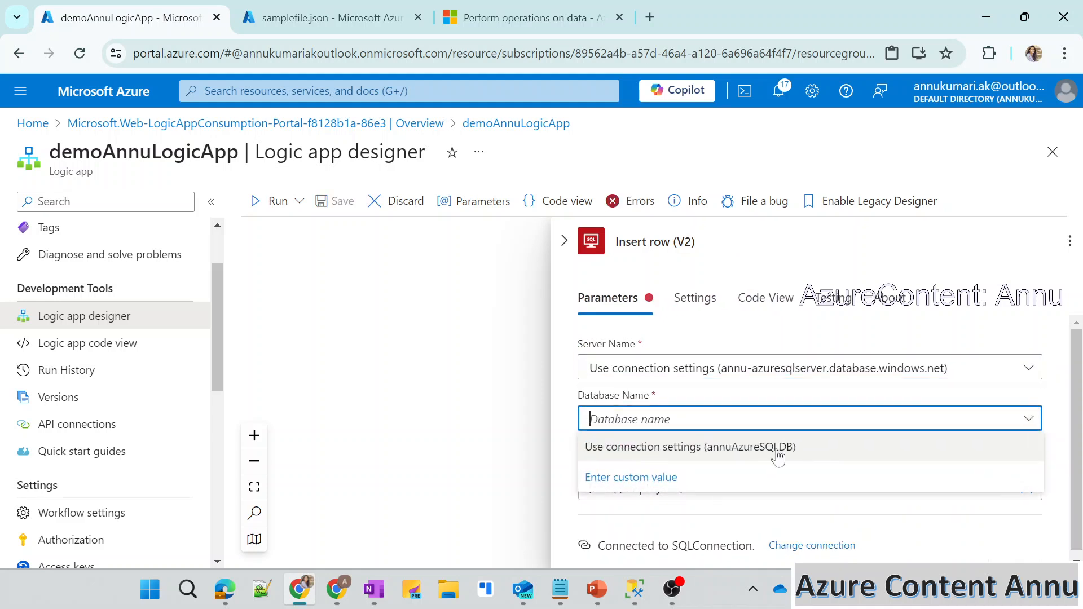
{"action": "left_click", "coordinate": [777, 450]}
Show all advanced parameters of Insert row (V2) to expose the Emp_name, Hire_date and Salary fields.
{"action": "scroll", "coordinate": [864, 492], "scroll_direction": "down", "scroll_amount": 2}
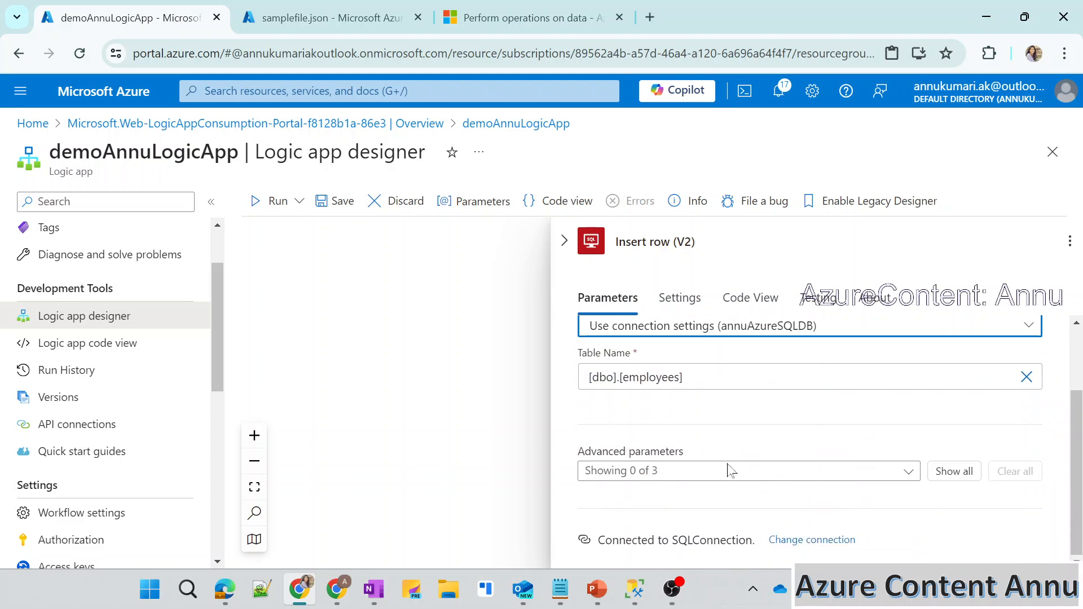
{"action": "left_click", "coordinate": [958, 473]}
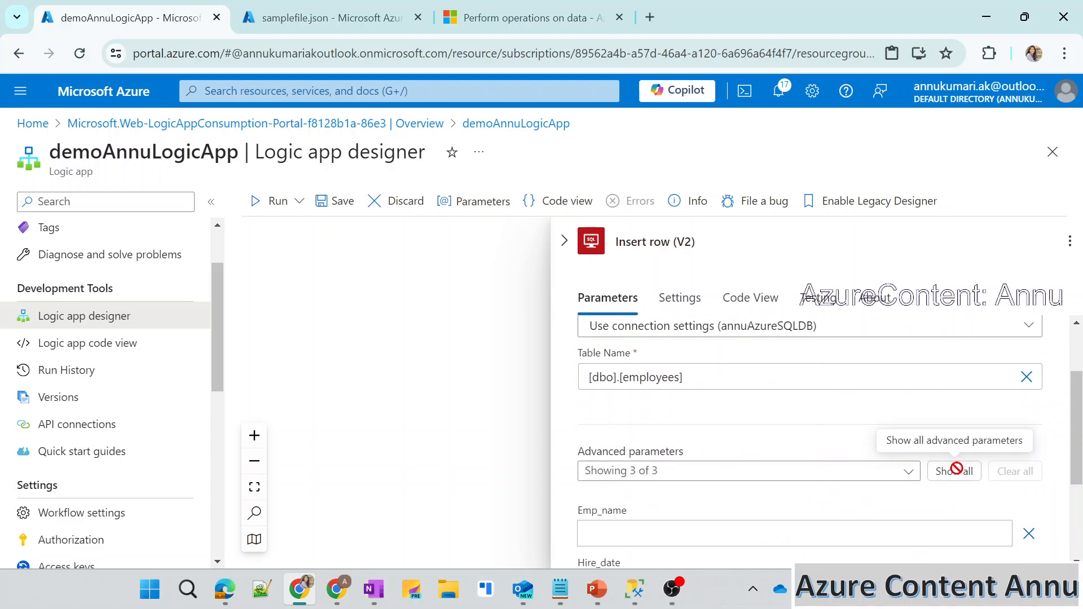
{"action": "scroll", "coordinate": [745, 474], "scroll_direction": "down", "scroll_amount": 2}
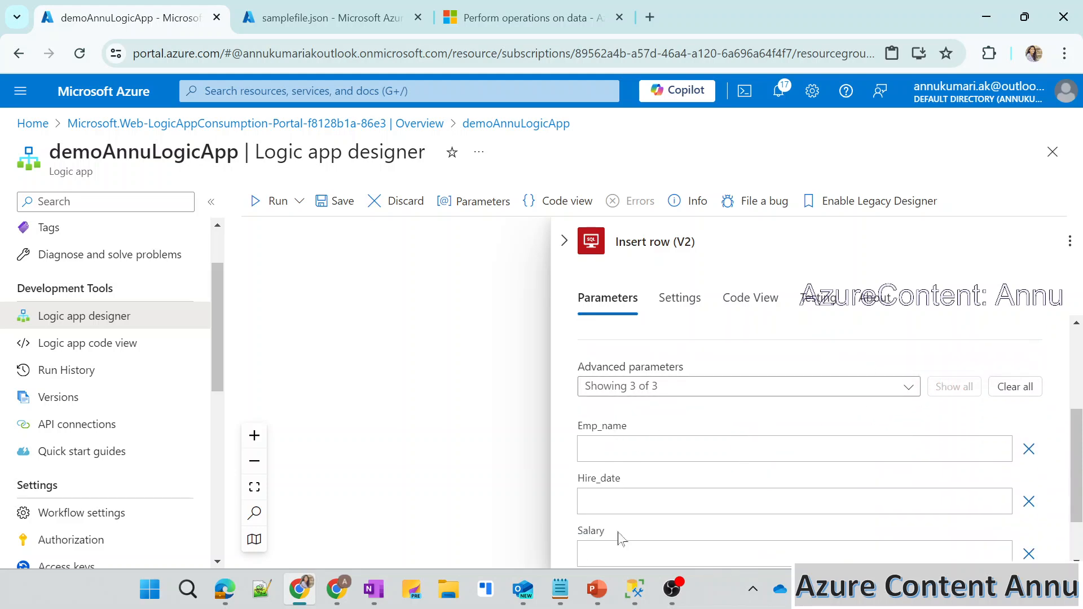
Check the employees table columns in SQL Server Management Studio and return to the Logic app designer.
{"action": "left_click", "coordinate": [633, 590]}
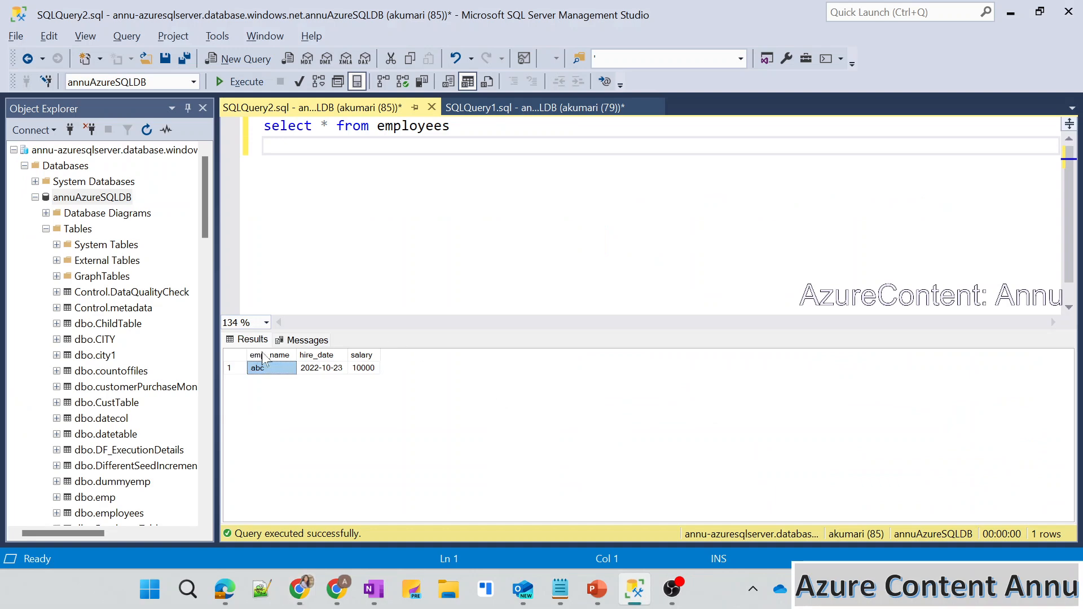
{"action": "key", "text": "alt+Tab"}
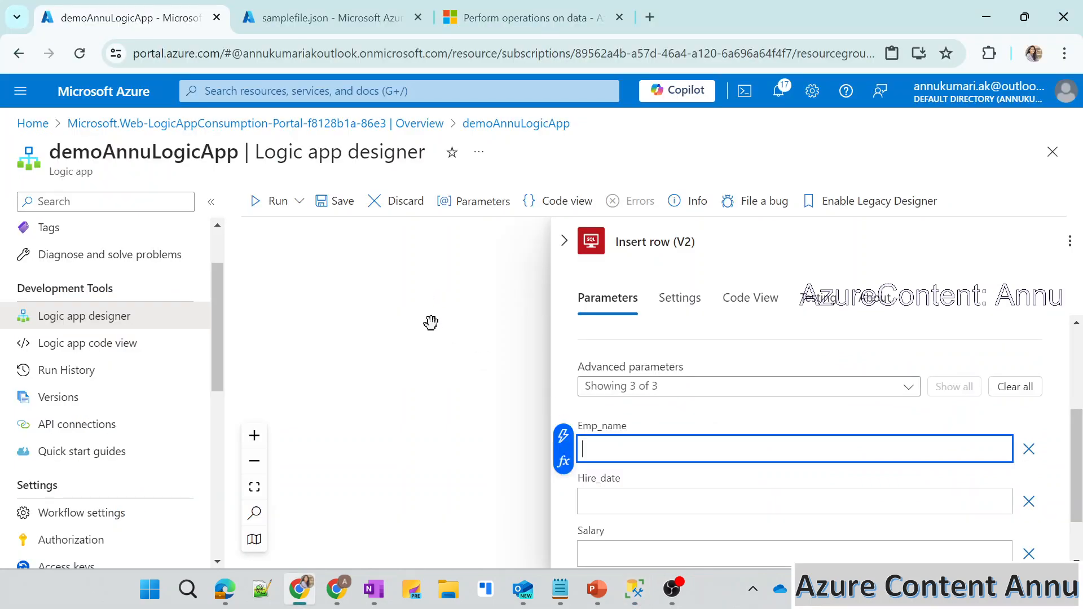
{"action": "scroll", "coordinate": [329, 382], "scroll_direction": "up", "scroll_amount": 2}
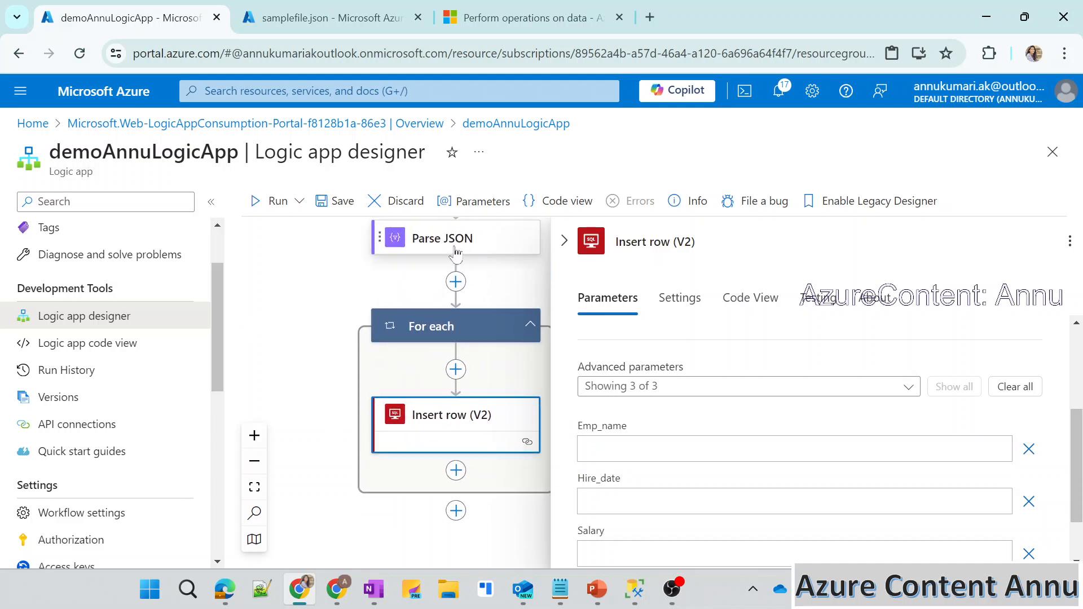
Start an expression for the Emp_name field with the For each loop's Current item.
{"action": "left_click", "coordinate": [587, 449]}
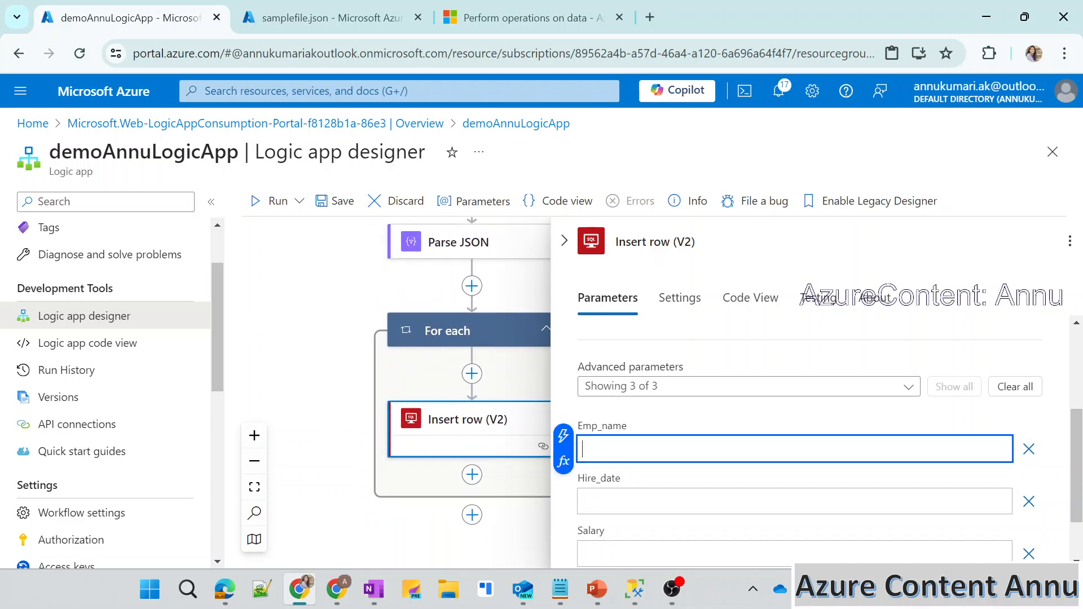
{"action": "left_click", "coordinate": [563, 461]}
{"action": "left_click", "coordinate": [397, 344]}
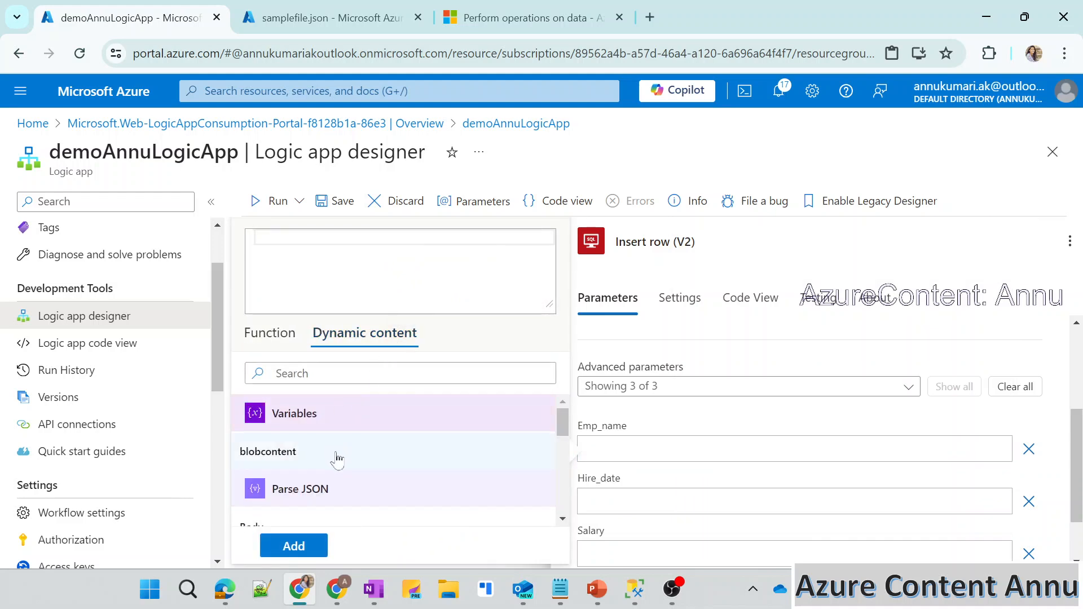
{"action": "scroll", "coordinate": [309, 448], "scroll_direction": "down", "scroll_amount": 2}
{"action": "scroll", "coordinate": [311, 457], "scroll_direction": "down", "scroll_amount": 4}
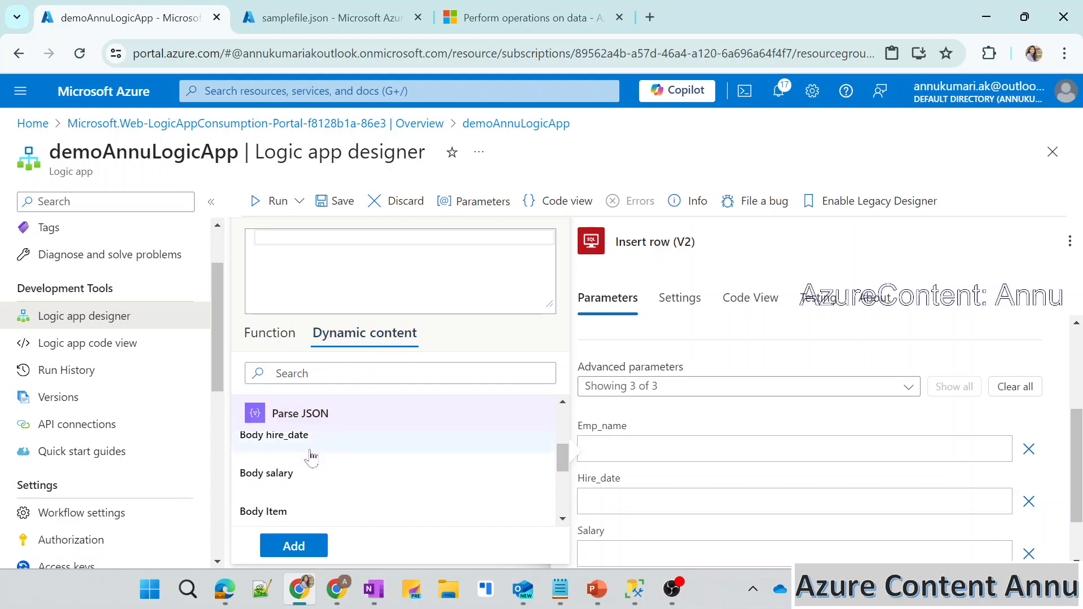
{"action": "scroll", "coordinate": [314, 472], "scroll_direction": "down", "scroll_amount": 1}
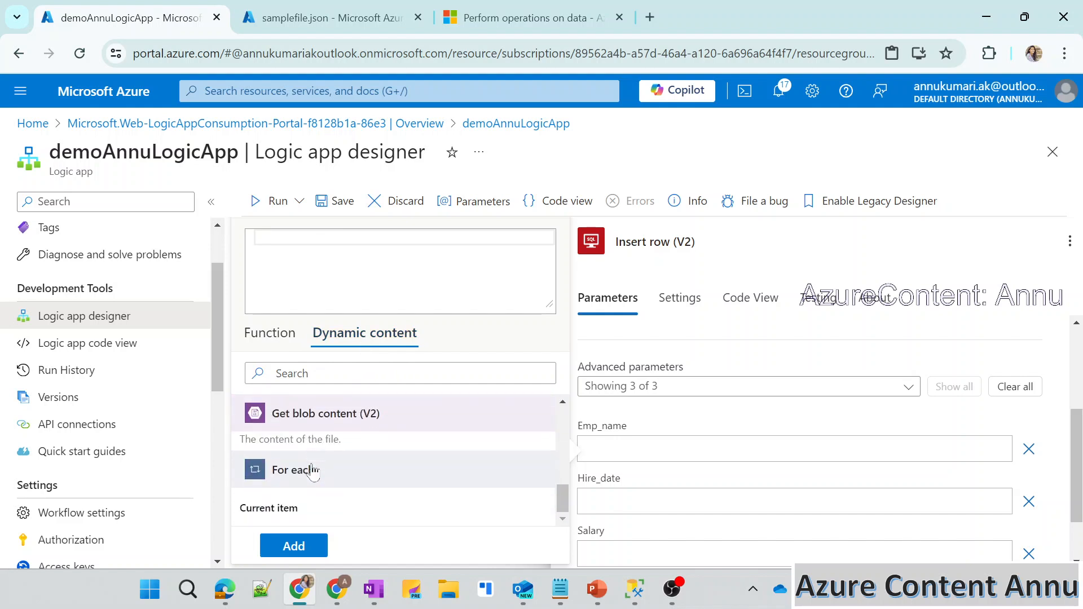
{"action": "left_click", "coordinate": [276, 510]}
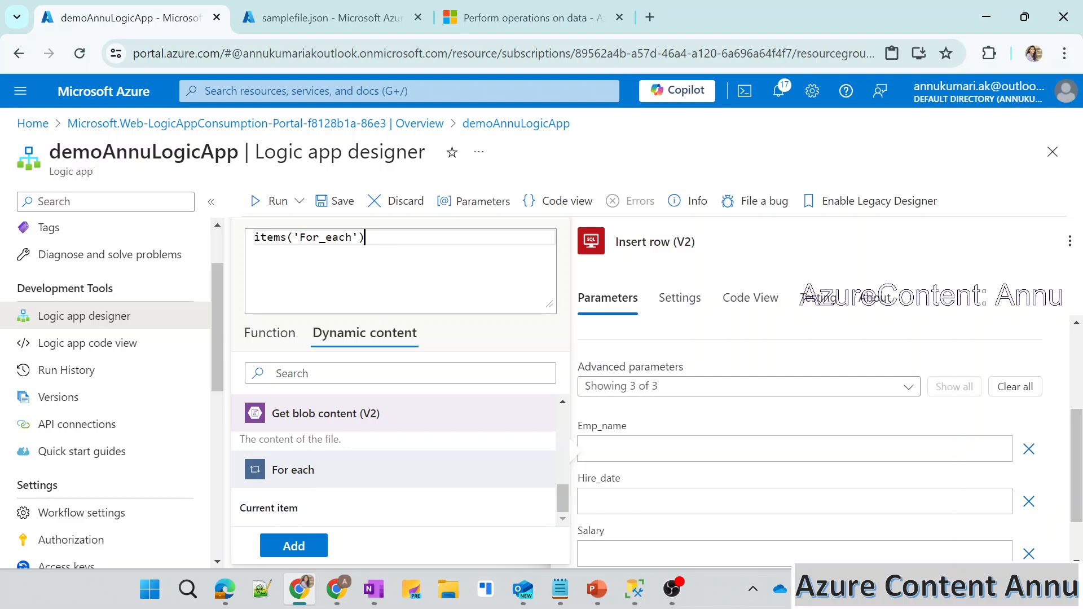
Review the employee attribute names in samplefile.json and return to the Logic app designer.
{"action": "left_click", "coordinate": [597, 458]}
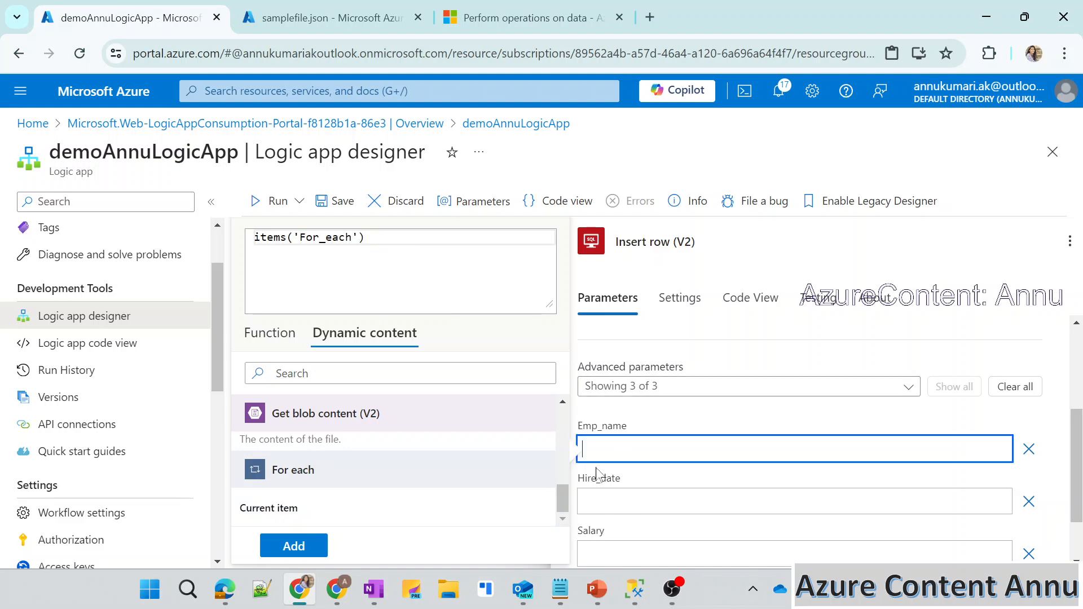
{"action": "left_click", "coordinate": [331, 18]}
{"action": "left_click", "coordinate": [191, 322]}
{"action": "double_click", "coordinate": [190, 323]}
{"action": "double_click", "coordinate": [192, 339]}
{"action": "double_click", "coordinate": [183, 355]}
{"action": "left_click", "coordinate": [165, 8]}
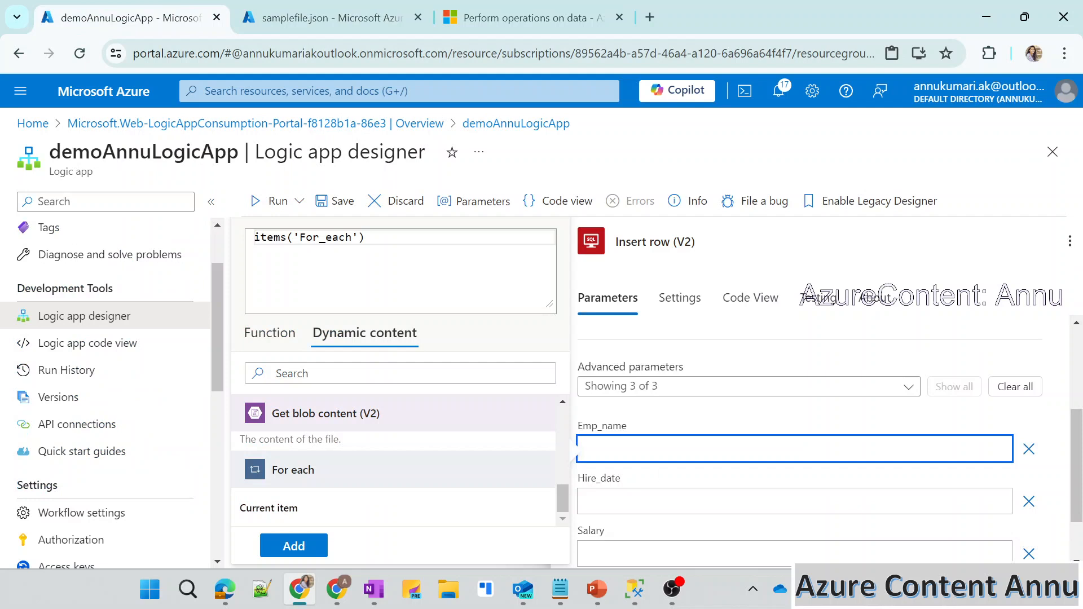
Copy items('For_each') from the Emp_name expression and replace it with Body emp_name from Parse JSON.
{"action": "left_click", "coordinate": [366, 237]}
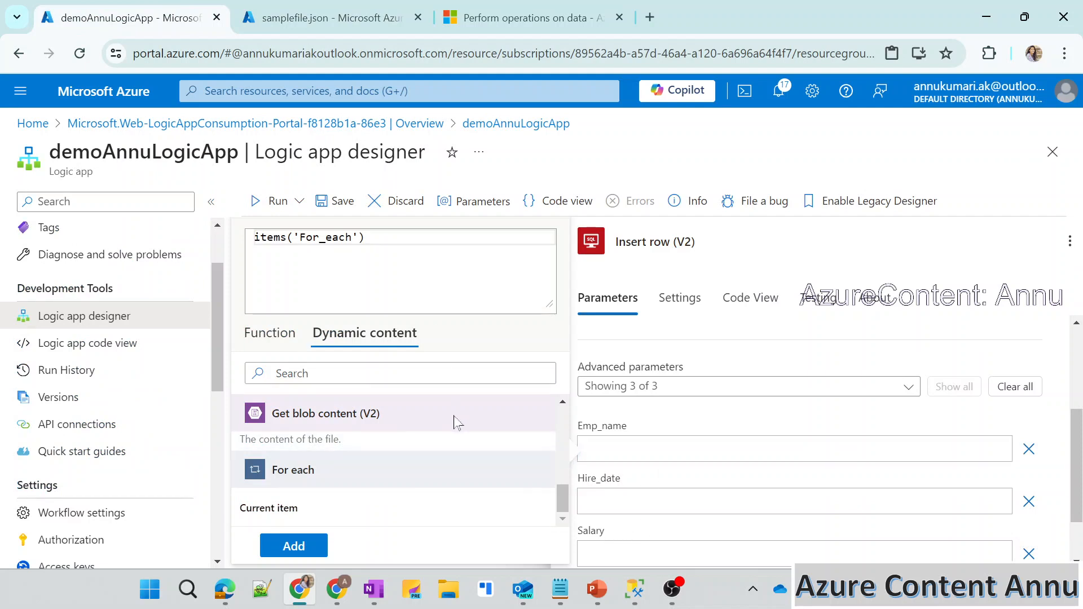
{"action": "left_click_drag", "start_coordinate": [561, 495], "coordinate": [568, 453]}
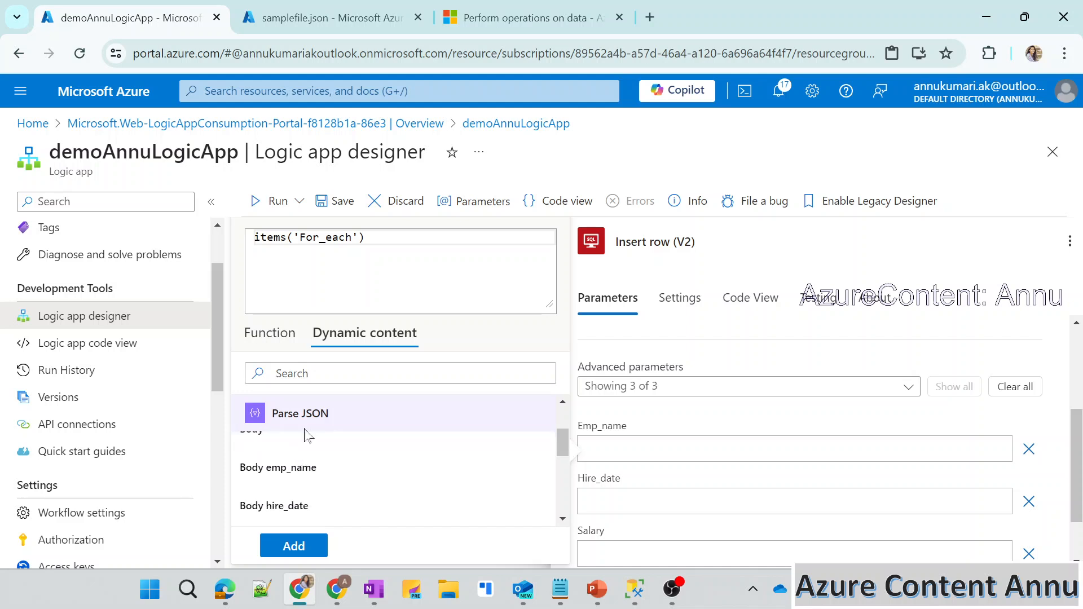
{"action": "left_click_drag", "start_coordinate": [367, 238], "coordinate": [239, 253]}
{"action": "key", "text": "ctrl+c"}
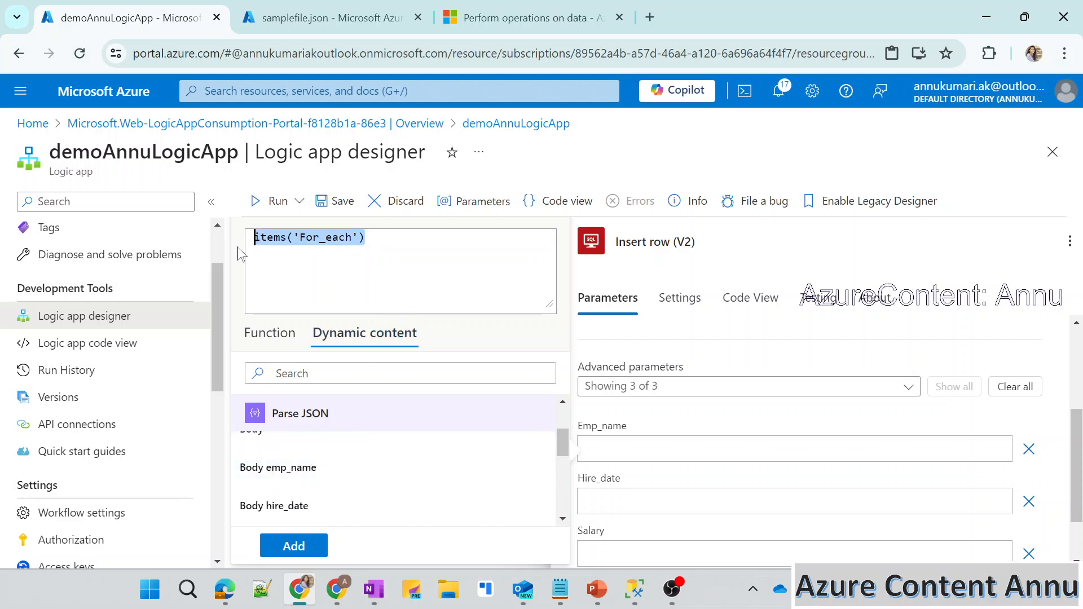
{"action": "left_click", "coordinate": [291, 467]}
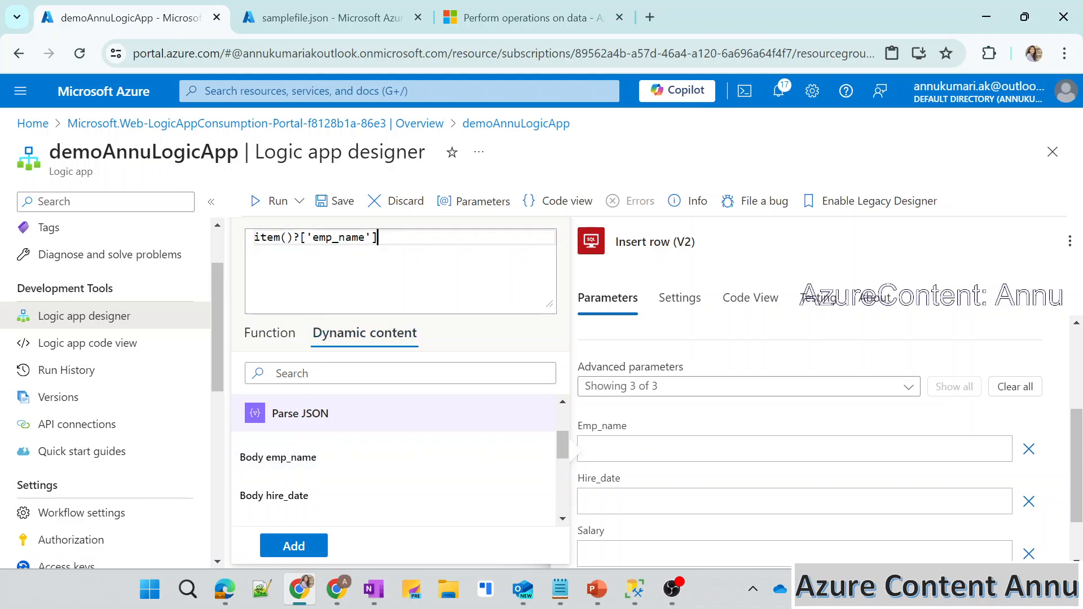
{"action": "key", "text": "Return"}
{"action": "scroll", "coordinate": [417, 451], "scroll_direction": "down", "scroll_amount": 4}
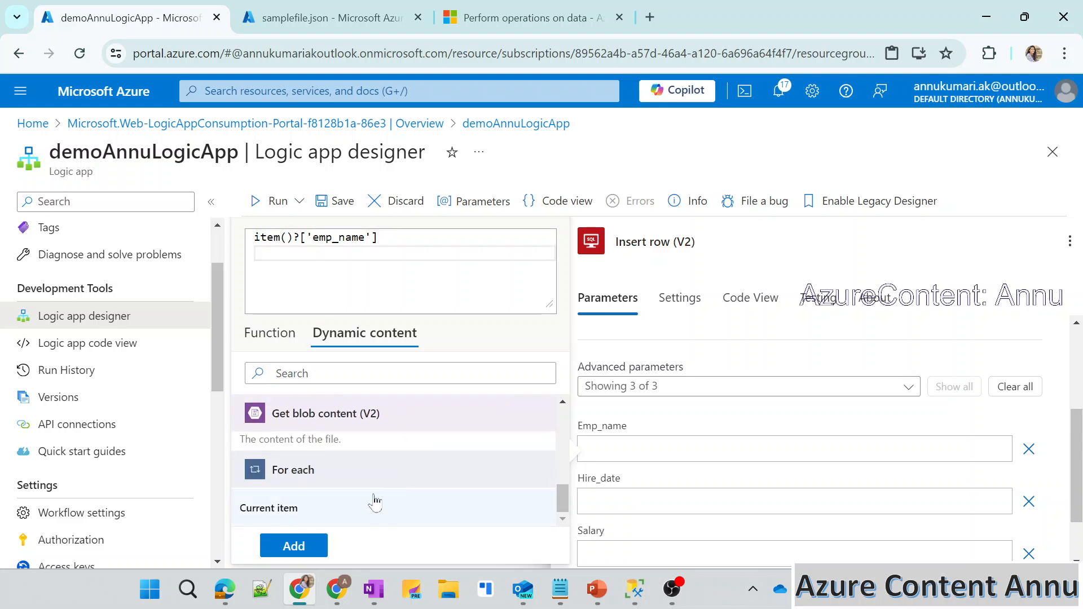
{"action": "left_click", "coordinate": [295, 510]}
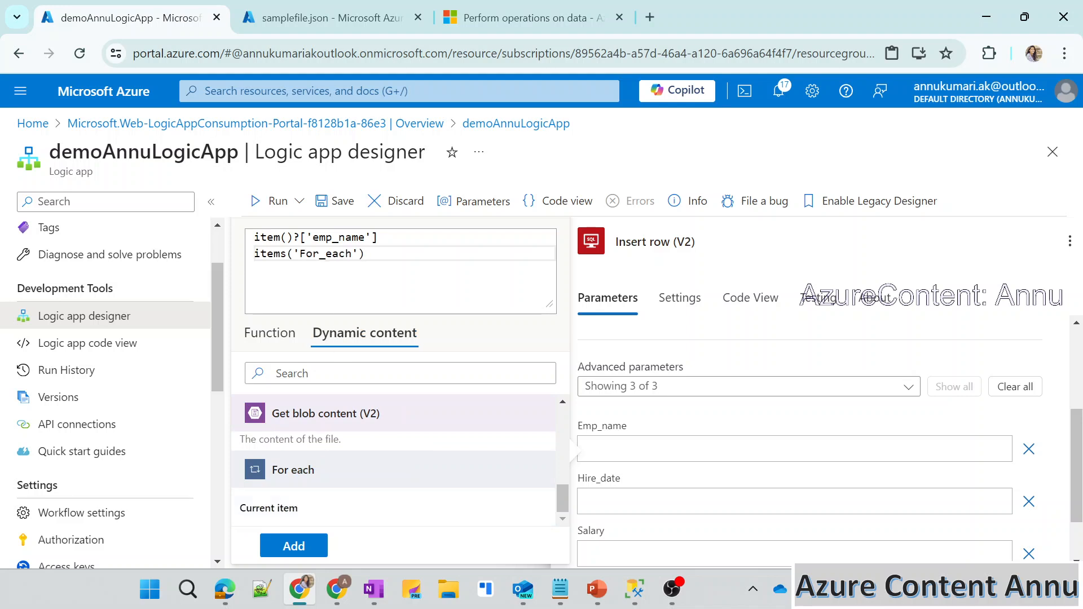
{"action": "left_click_drag", "start_coordinate": [268, 237], "coordinate": [366, 254]}
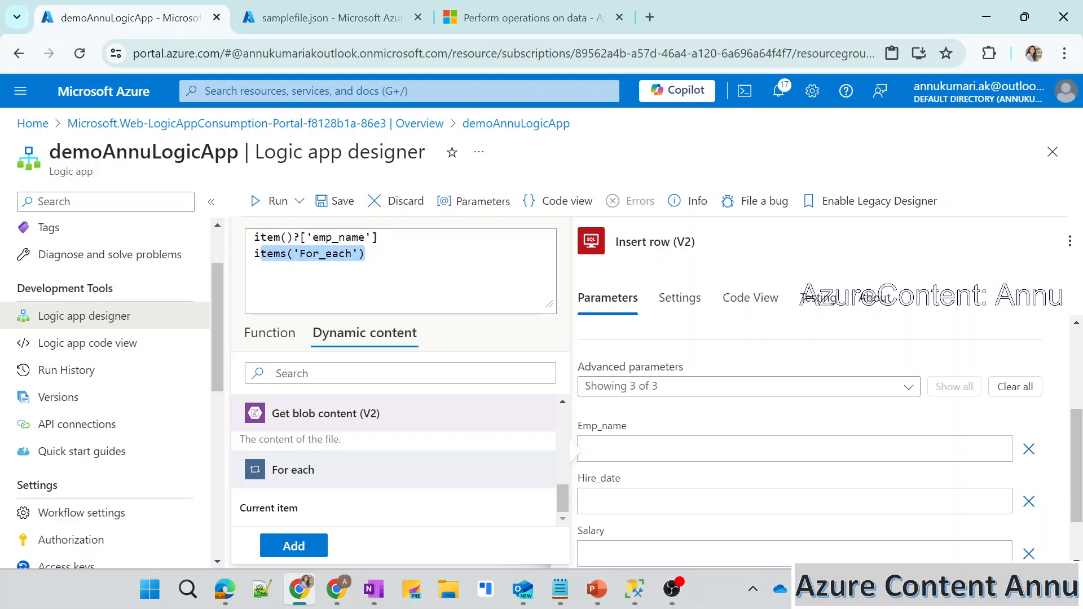
{"action": "left_click", "coordinate": [314, 253]}
{"action": "left_click_drag", "start_coordinate": [365, 253], "coordinate": [254, 237]}
{"action": "key", "text": "BackSpace"}
{"action": "key", "text": "BackSpace"}
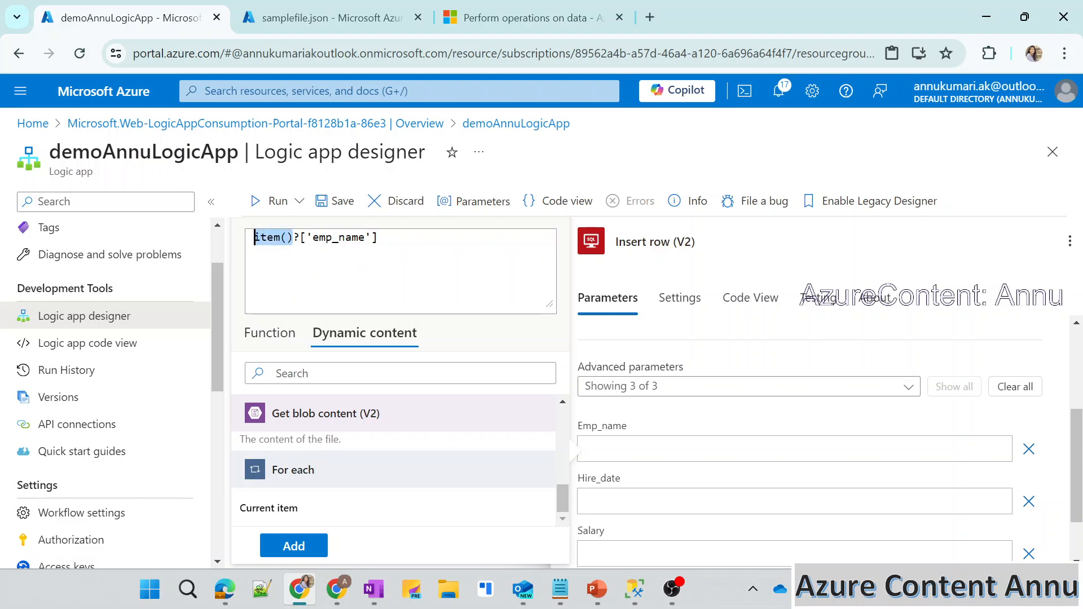
Replace item() with items('For_each'), copy the full expression items('For_each')?['emp_name'] and add it to the Emp_name field.
{"action": "key", "text": "ctrl+v"}
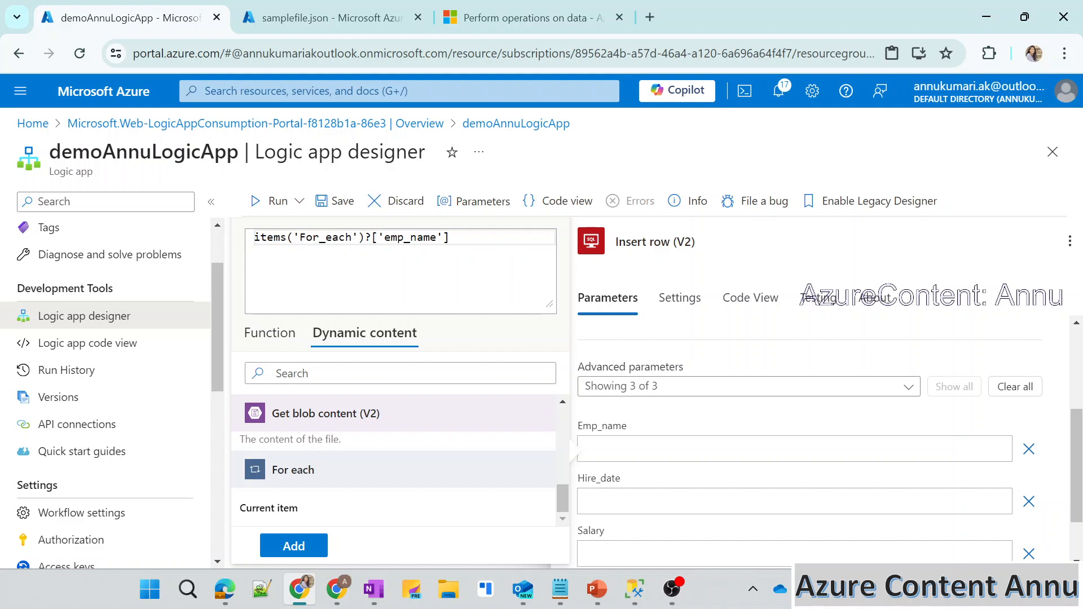
{"action": "key", "text": "ctrl+a"}
{"action": "key", "text": "ctrl+c"}
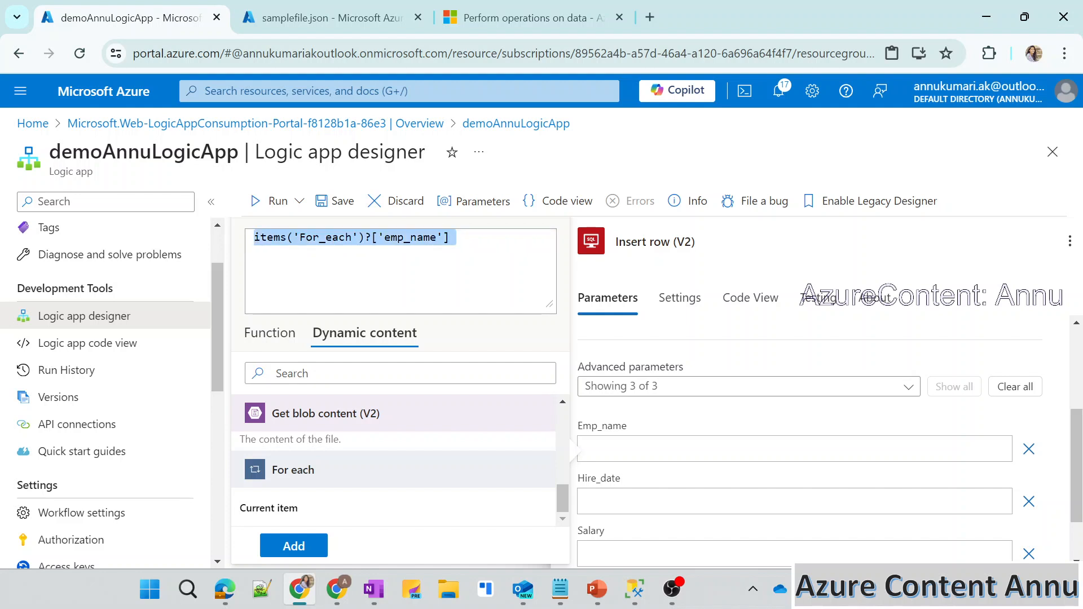
{"action": "left_click", "coordinate": [294, 546]}
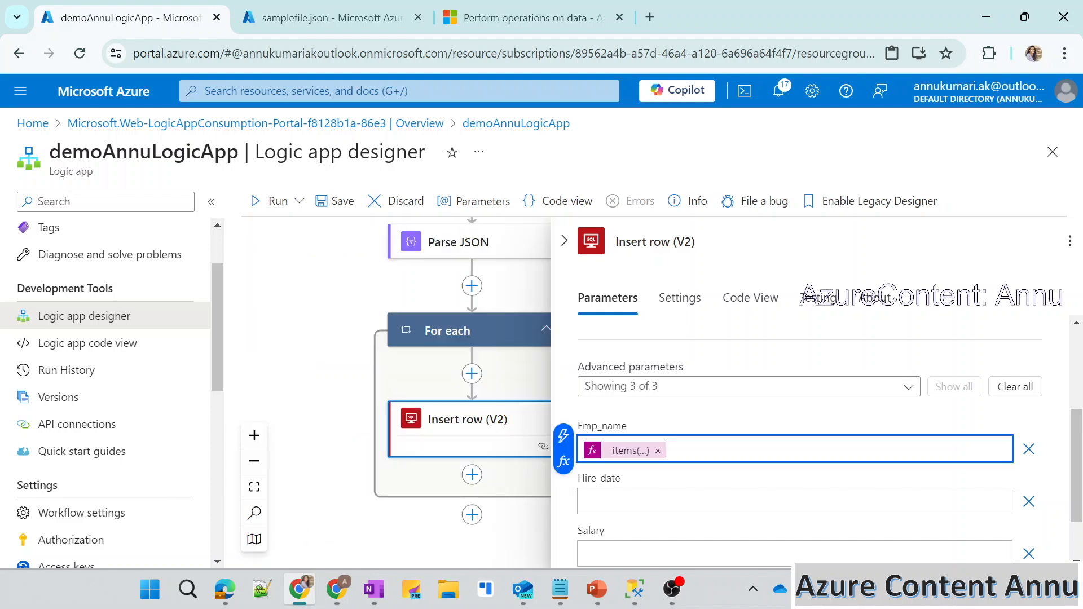
Add the expression items('For_each')?['hire_date'] to the Hire_date field, reusing the copied expression.
{"action": "left_click", "coordinate": [620, 501]}
{"action": "left_click", "coordinate": [563, 514]}
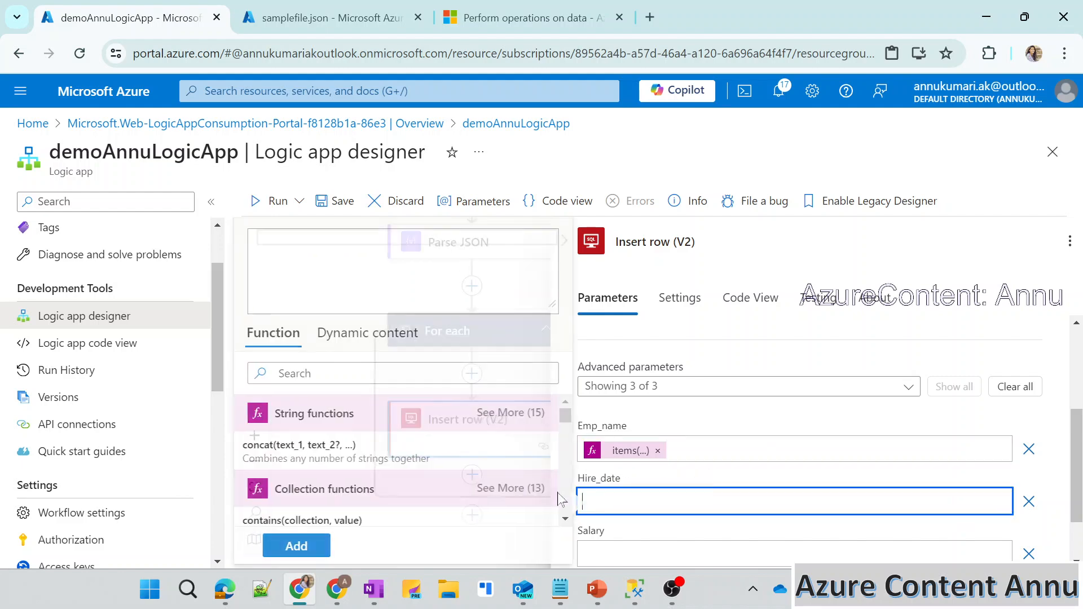
{"action": "left_click", "coordinate": [404, 332]}
{"action": "key", "text": "ctrl+v"}
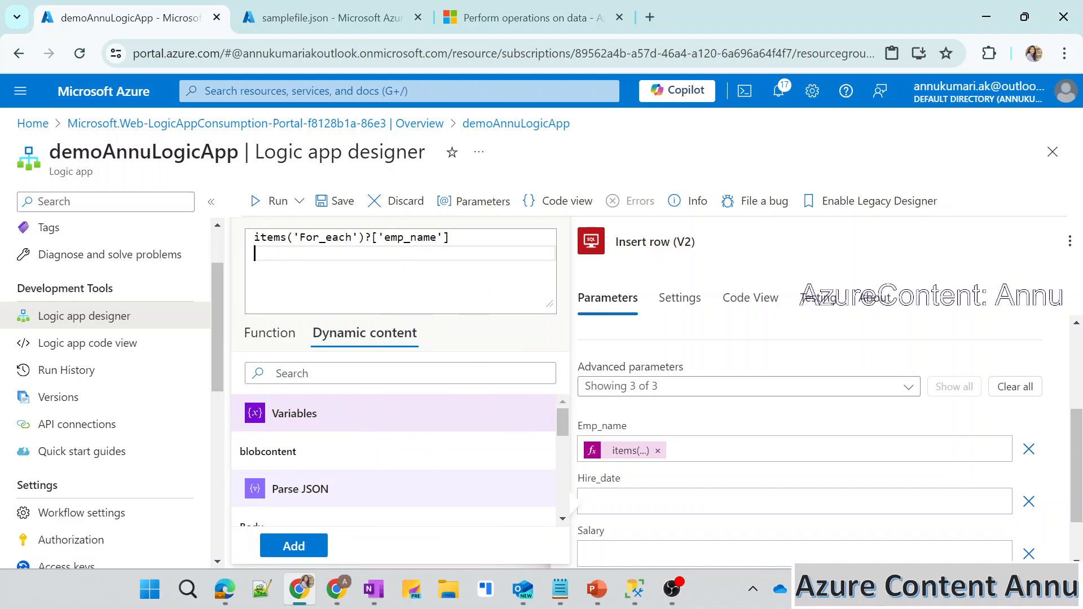
{"action": "key", "text": "BackSpace"}
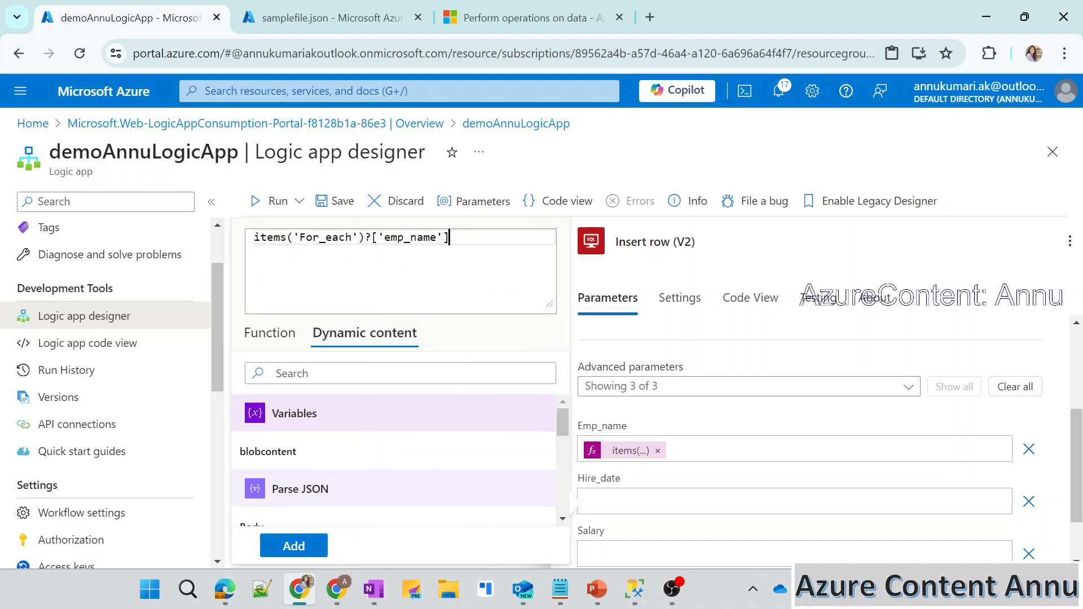
{"action": "double_click", "coordinate": [411, 238]}
{"action": "key", "text": "BackSpace"}
{"action": "type", "text": "hire_date"}
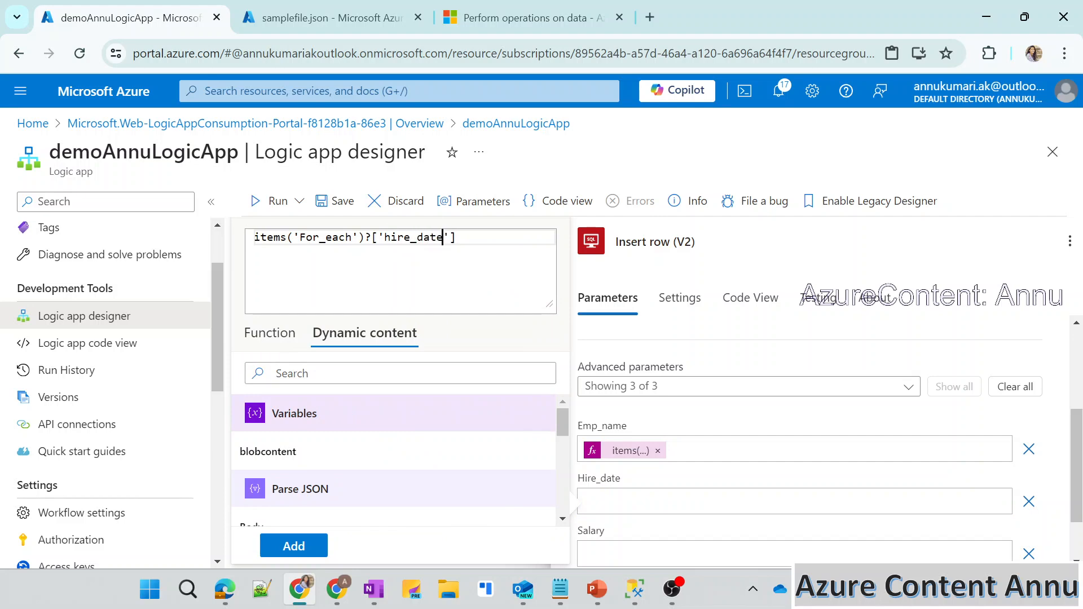
{"action": "left_click", "coordinate": [288, 547]}
Add the expression items('For_each')?['salary'] to the Salary field, reusing the copied expression.
{"action": "left_click", "coordinate": [790, 481]}
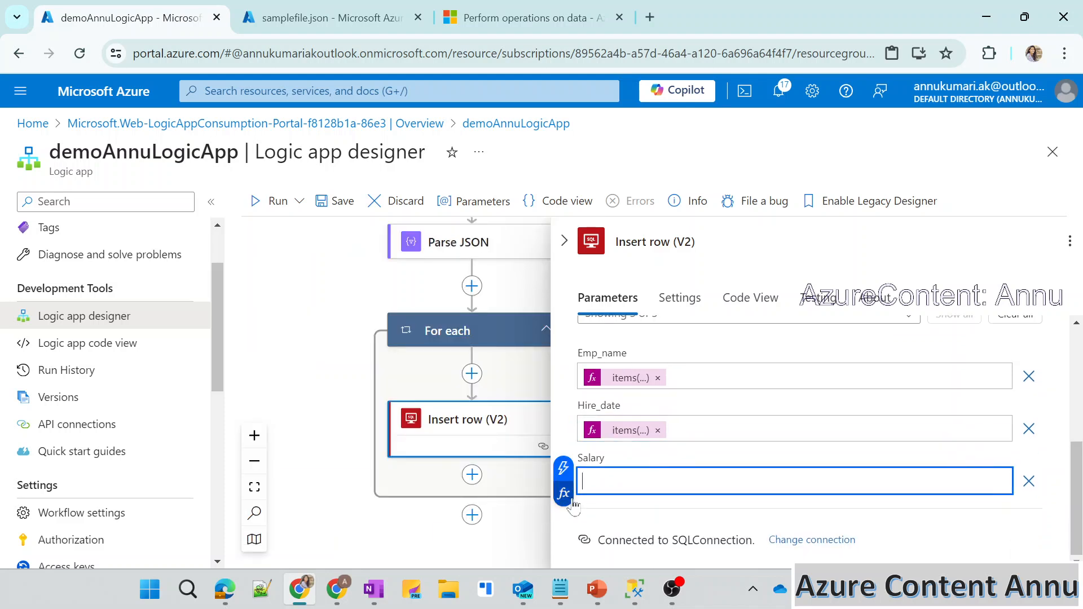
{"action": "left_click", "coordinate": [563, 512]}
{"action": "left_click", "coordinate": [394, 338]}
{"action": "key", "text": "ctrl+v"}
{"action": "double_click", "coordinate": [411, 238]}
{"action": "type", "text": "sal"}
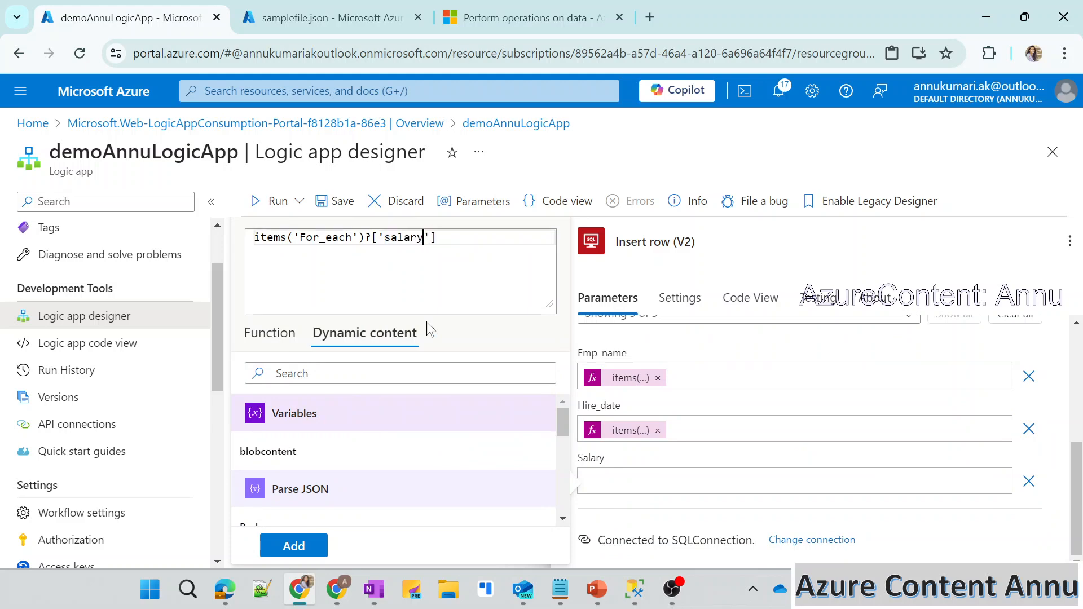
{"action": "left_click", "coordinate": [293, 545]}
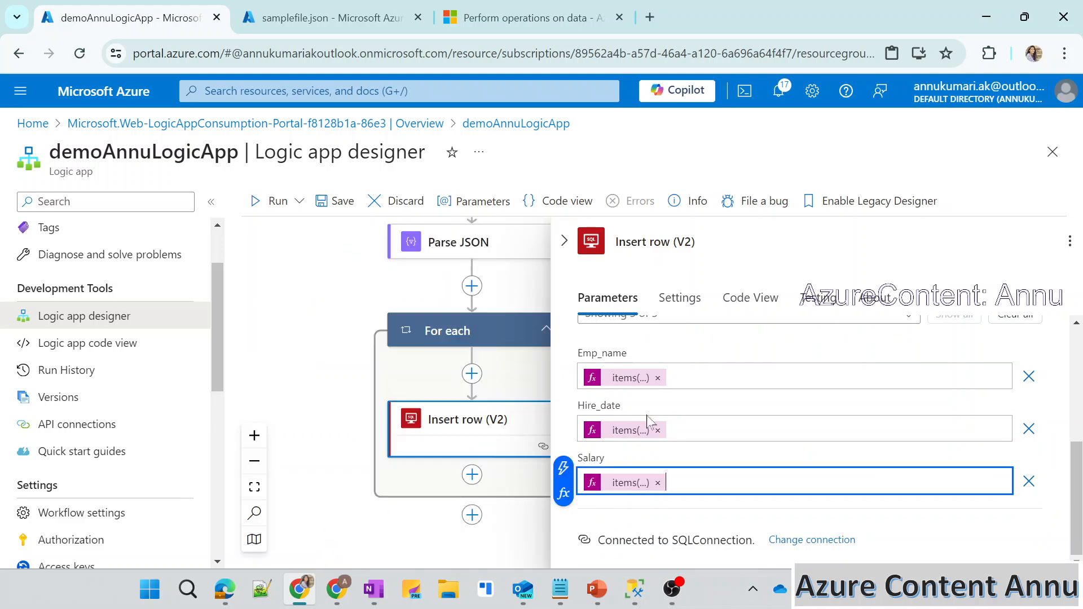
Save the demoAnnuLogicApp workflow and run it.
{"action": "left_click", "coordinate": [565, 241]}
{"action": "left_click", "coordinate": [339, 202]}
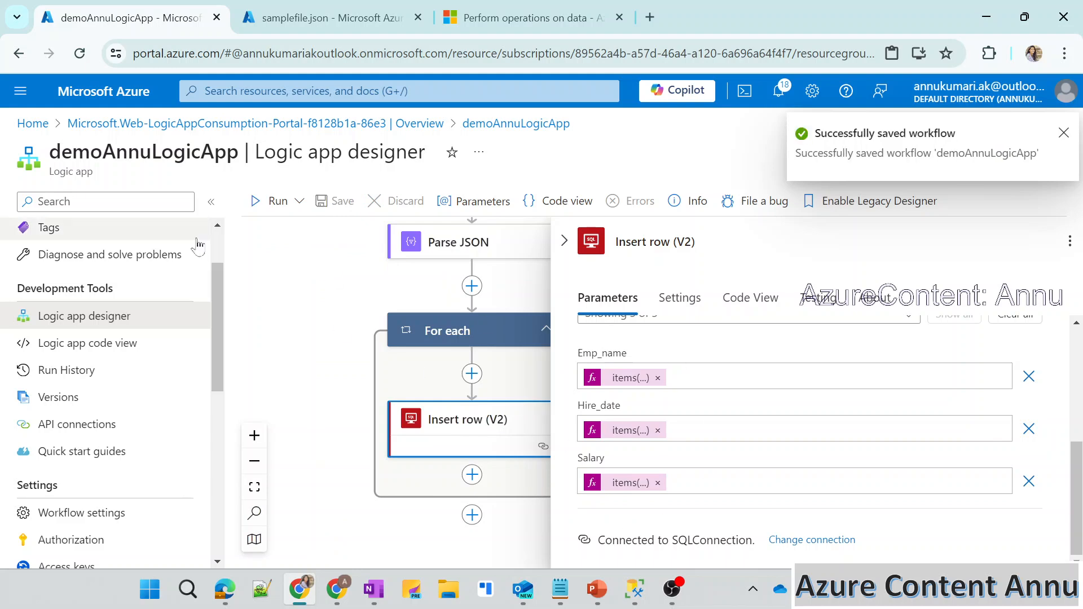
{"action": "left_click", "coordinate": [275, 211]}
{"action": "left_click", "coordinate": [275, 232]}
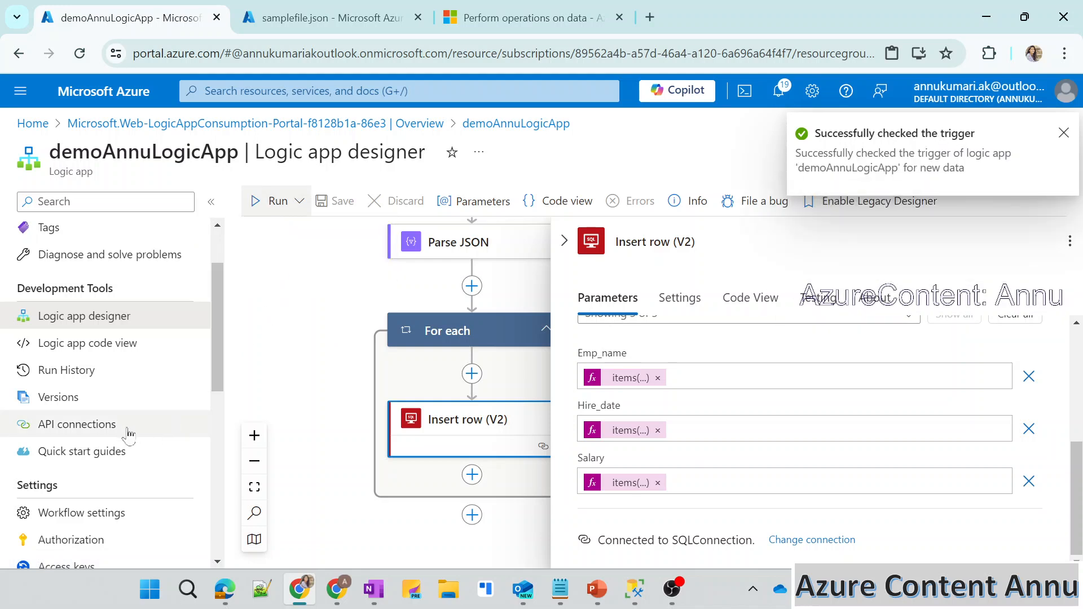
Open the 6/24/2024, 12:35 AM run from the run history and inspect its Insert row (V2) inputs and outputs inside For each.
{"action": "left_click", "coordinate": [72, 370]}
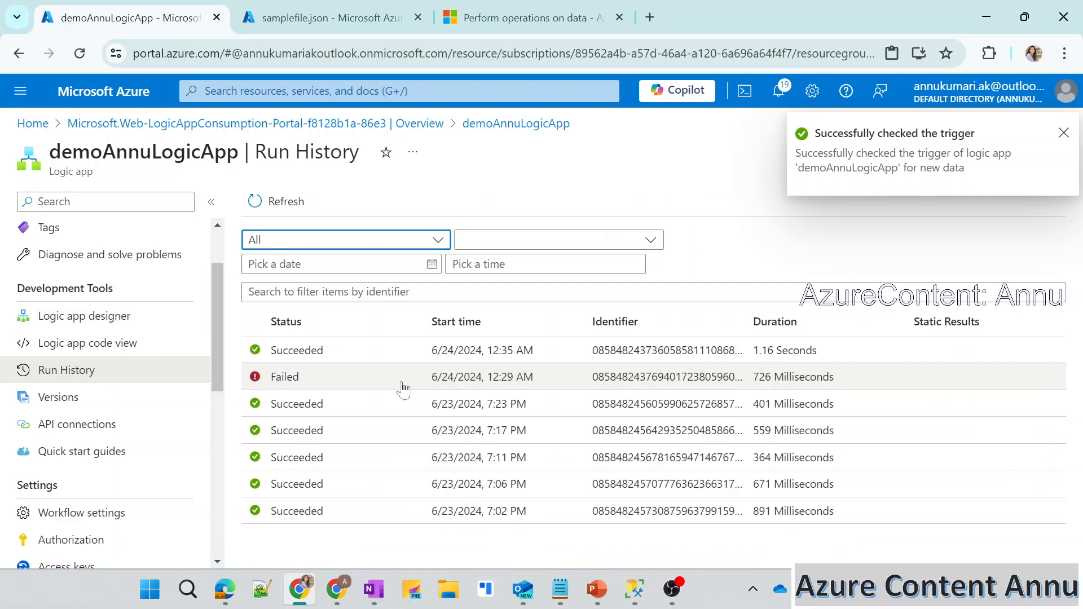
{"action": "left_click", "coordinate": [339, 351]}
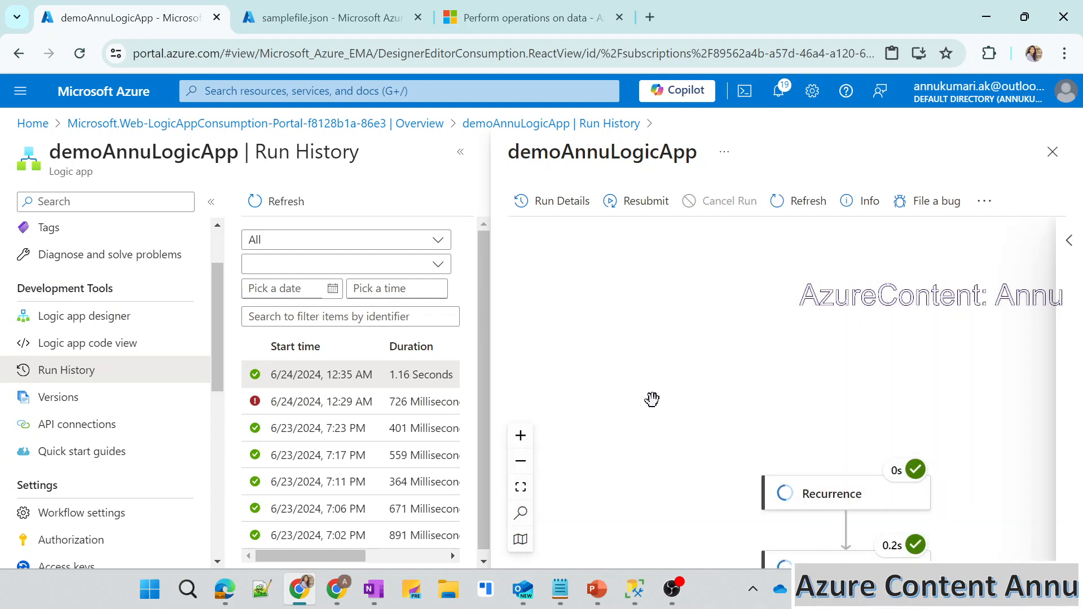
{"action": "left_click_drag", "start_coordinate": [667, 456], "coordinate": [663, 316]}
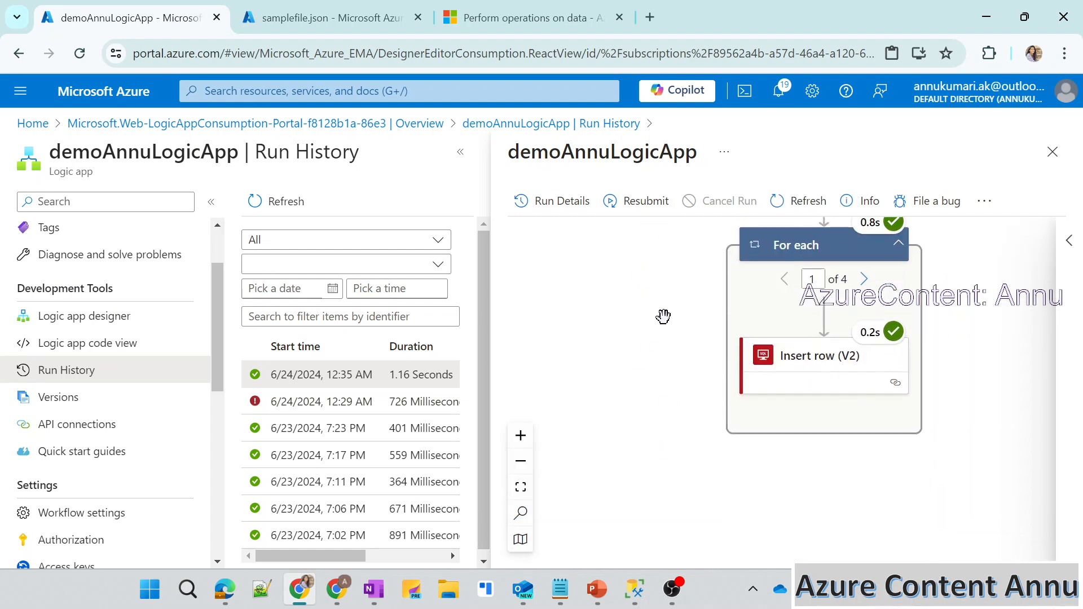
{"action": "left_click", "coordinate": [825, 356]}
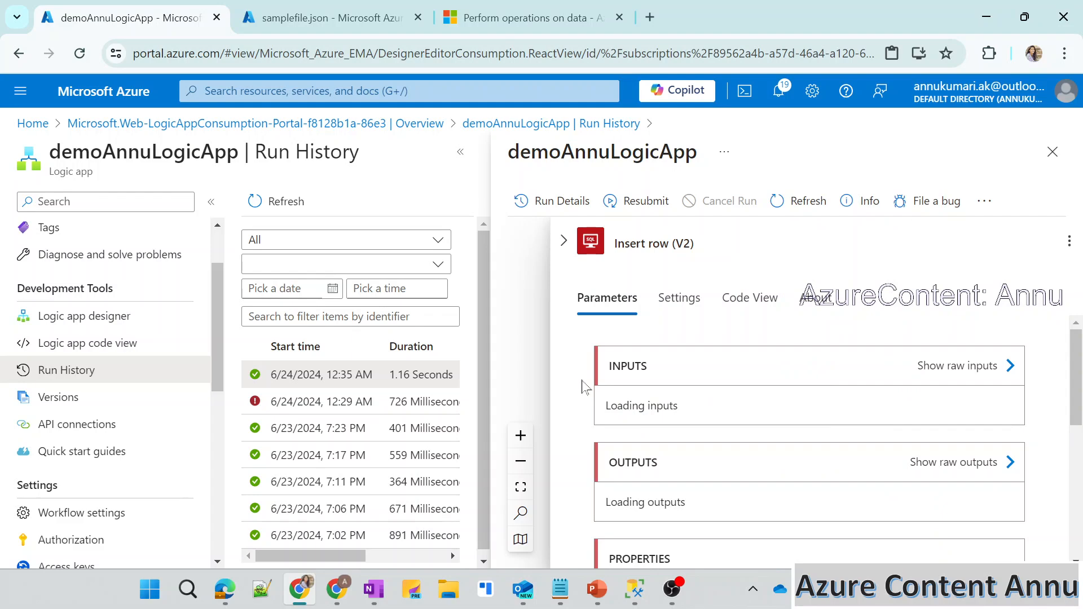
{"action": "scroll", "coordinate": [586, 389], "scroll_direction": "down", "scroll_amount": 10}
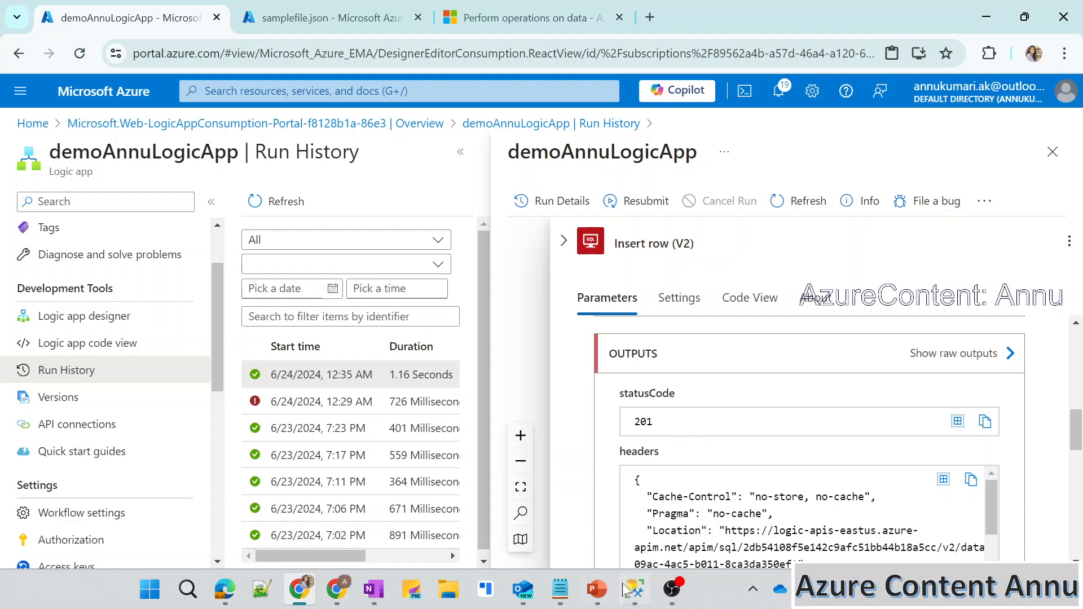
Switch to SQL Server Management Studio, rerun select * from employees and review the newly inserted rows.
{"action": "left_click", "coordinate": [624, 585]}
{"action": "key", "text": "F5"}
{"action": "left_click", "coordinate": [263, 382]}
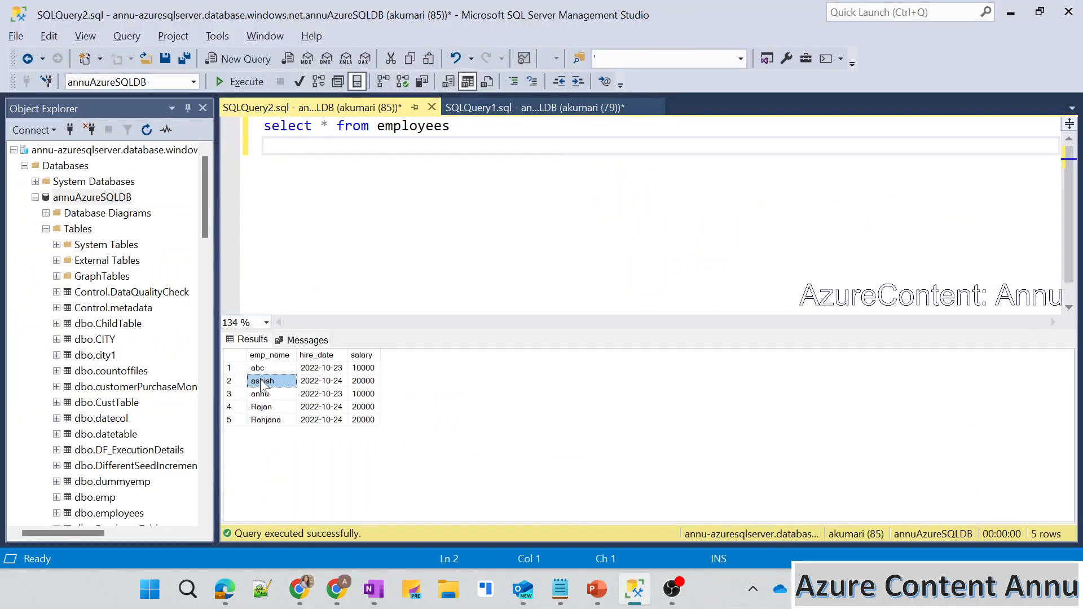
{"action": "left_click", "coordinate": [365, 420], "text": "shift"}
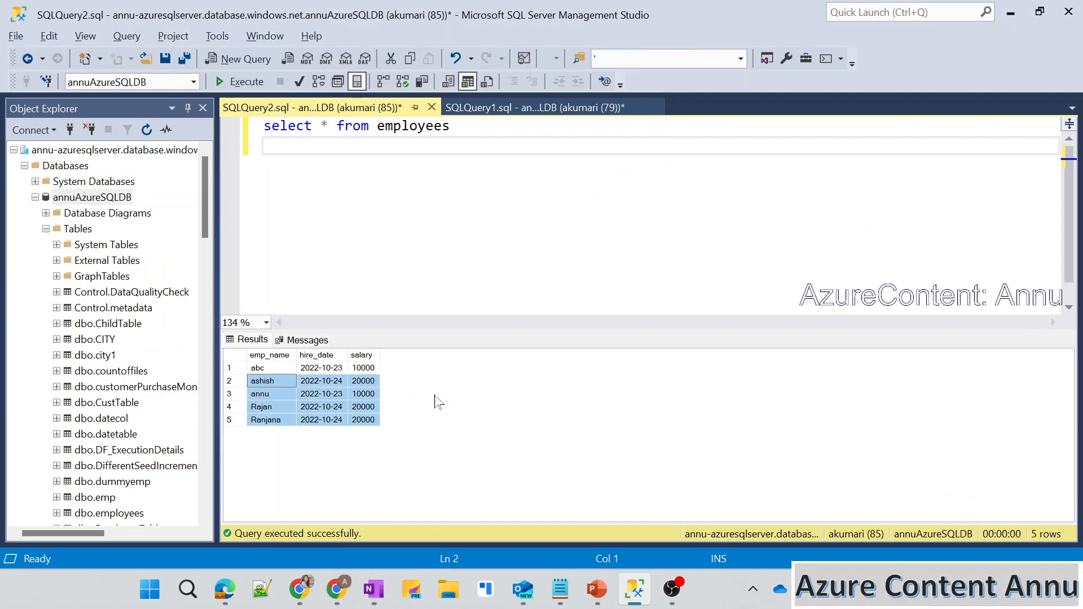
{"action": "left_click", "coordinate": [431, 243]}
Compare the first employee record in samplefile.json in the browser with its row in the SQL query results.
{"action": "key", "text": "alt+Tab"}
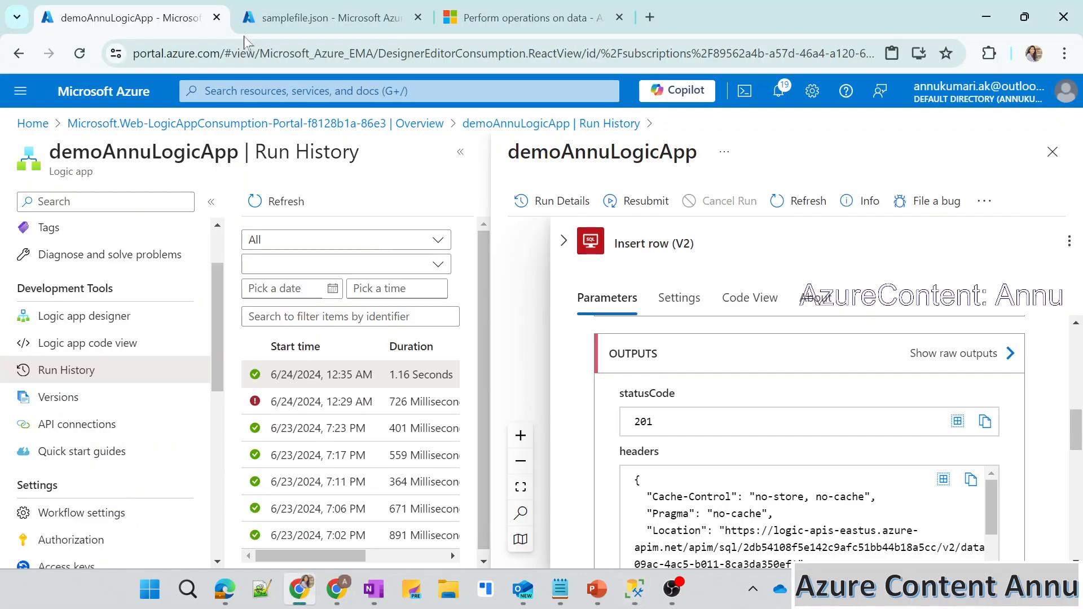
{"action": "left_click", "coordinate": [279, 10]}
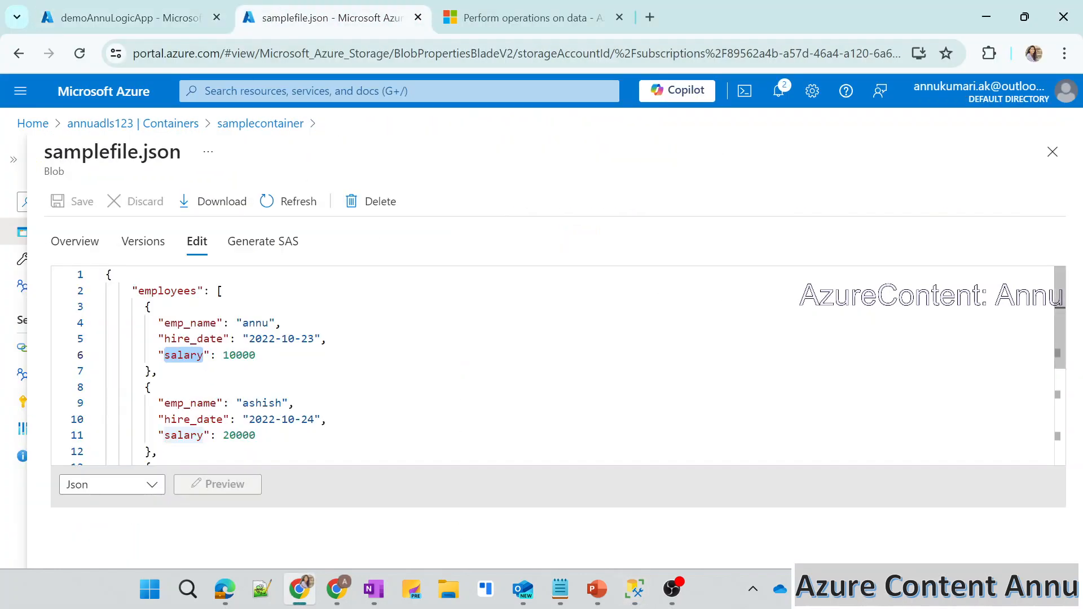
{"action": "left_click", "coordinate": [282, 324]}
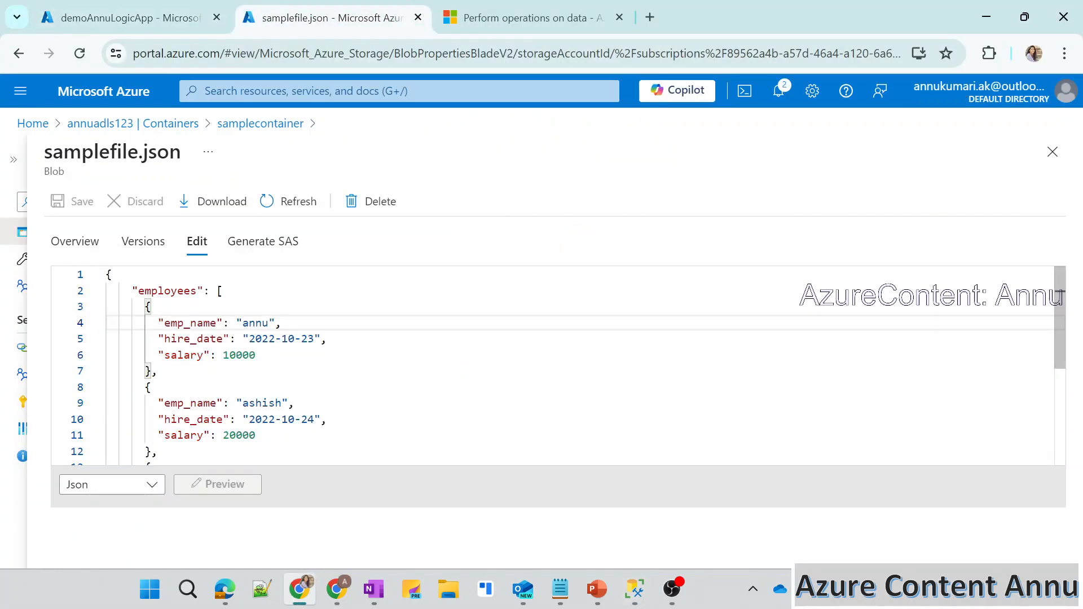
{"action": "double_click", "coordinate": [268, 323]}
{"action": "double_click", "coordinate": [243, 356]}
{"action": "left_click", "coordinate": [151, 387]}
{"action": "left_click_drag", "start_coordinate": [289, 339], "coordinate": [327, 339]}
{"action": "left_click", "coordinate": [294, 403]}
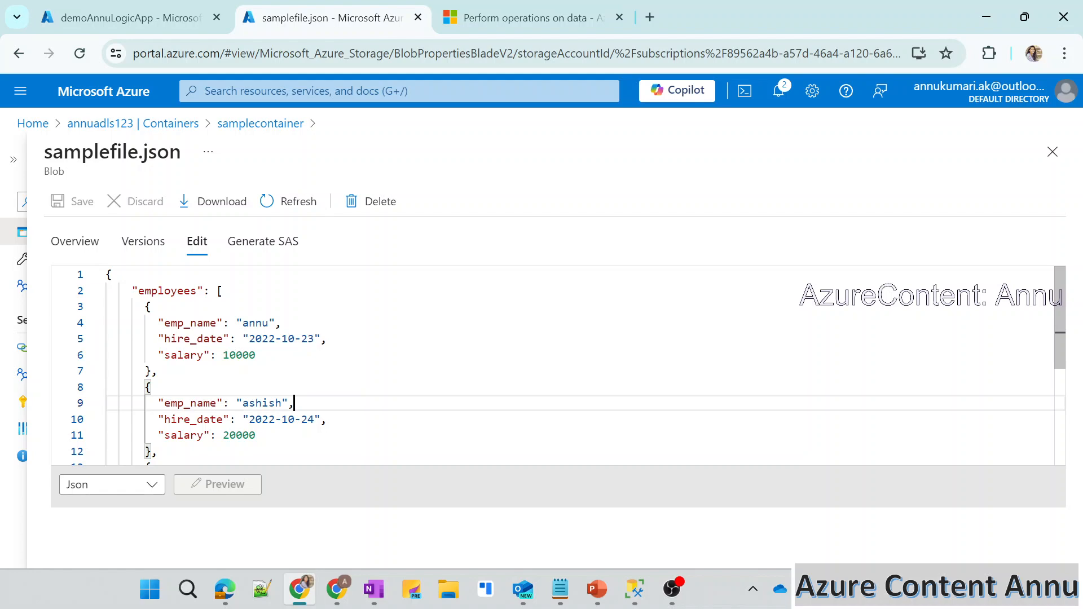
{"action": "key", "text": "alt+Tab"}
{"action": "left_click_drag", "start_coordinate": [261, 394], "coordinate": [359, 394]}
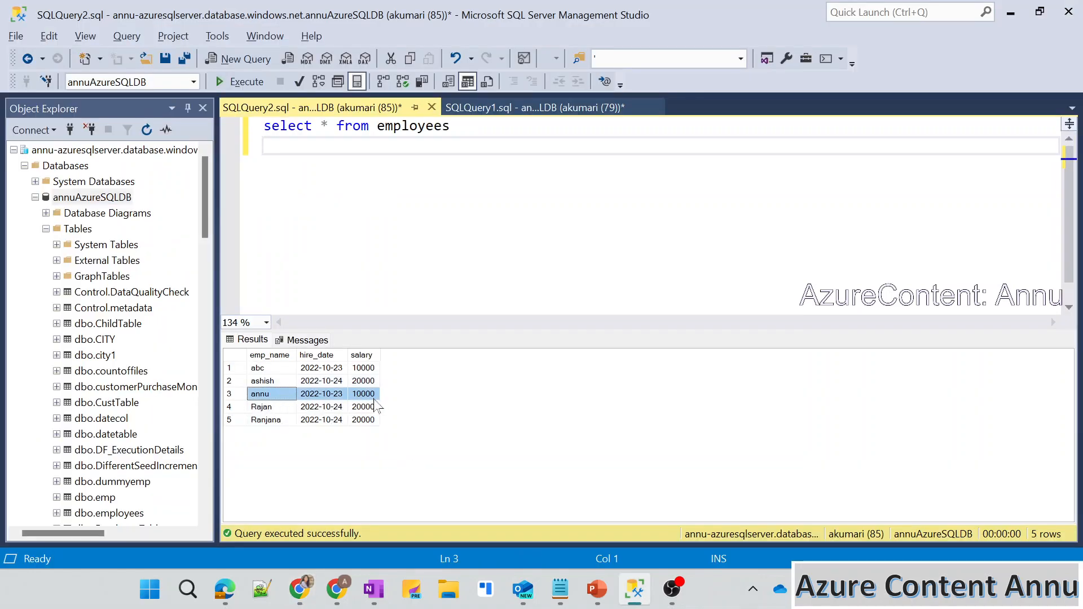
Compare the second employee's name and salary in samplefile.json with the matching row in the SQL query results.
{"action": "key", "text": "alt+Tab"}
{"action": "double_click", "coordinate": [268, 403]}
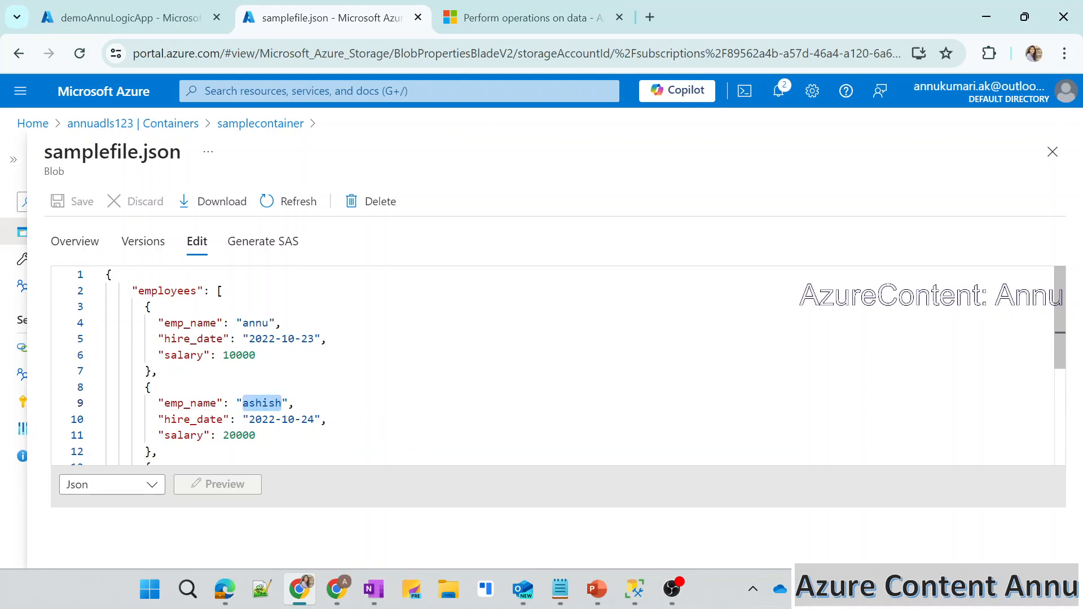
{"action": "key", "text": "alt+Tab"}
{"action": "left_click", "coordinate": [270, 381]}
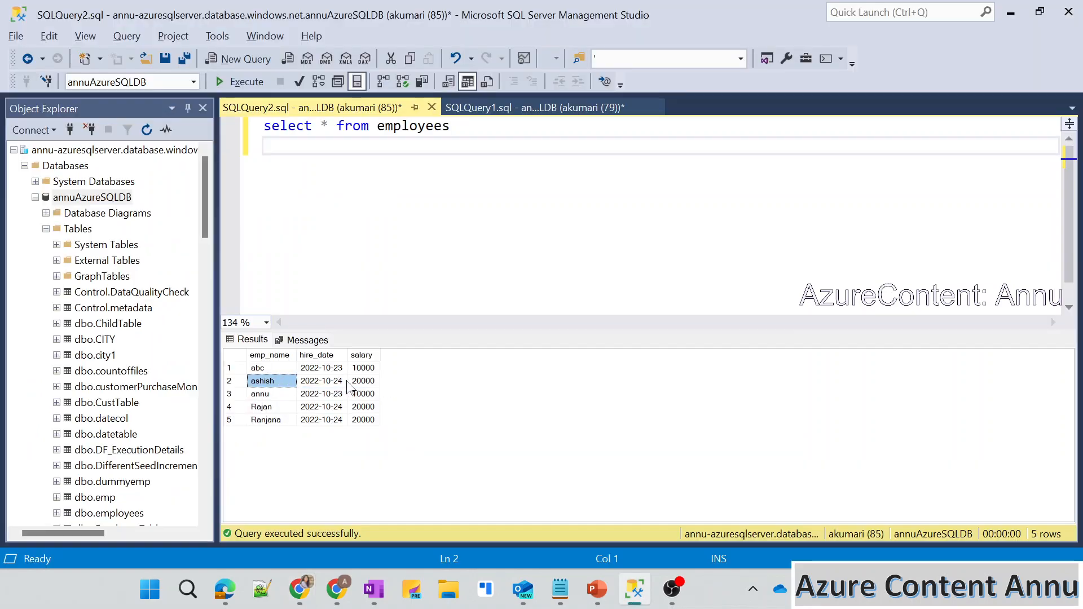
{"action": "key", "text": "alt+Tab"}
{"action": "double_click", "coordinate": [239, 436]}
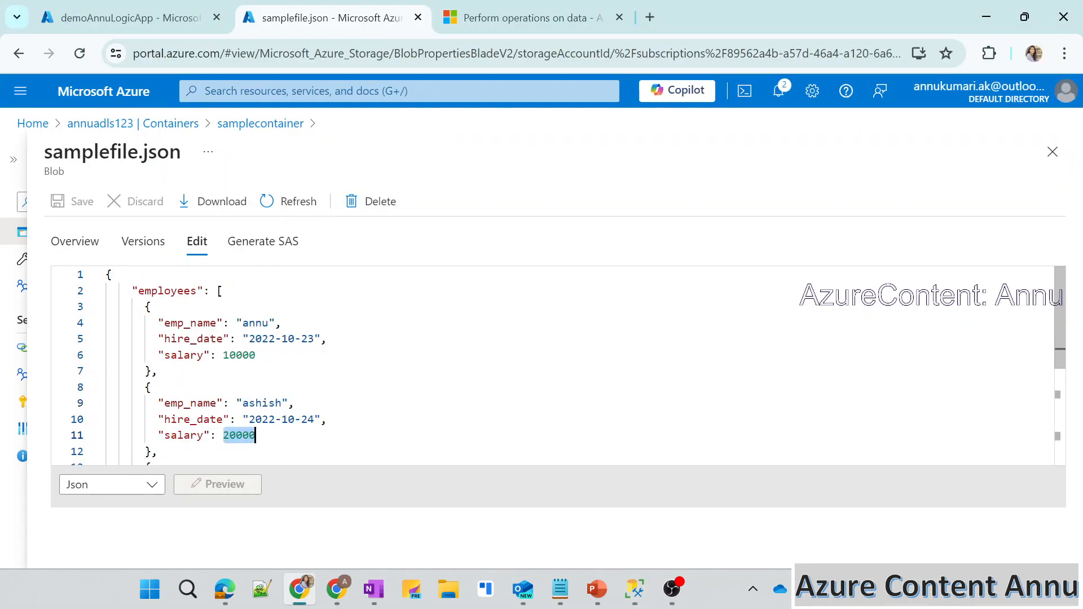
{"action": "key", "text": "alt+Tab"}
{"action": "left_click", "coordinate": [364, 381]}
{"action": "key", "text": "alt+Tab"}
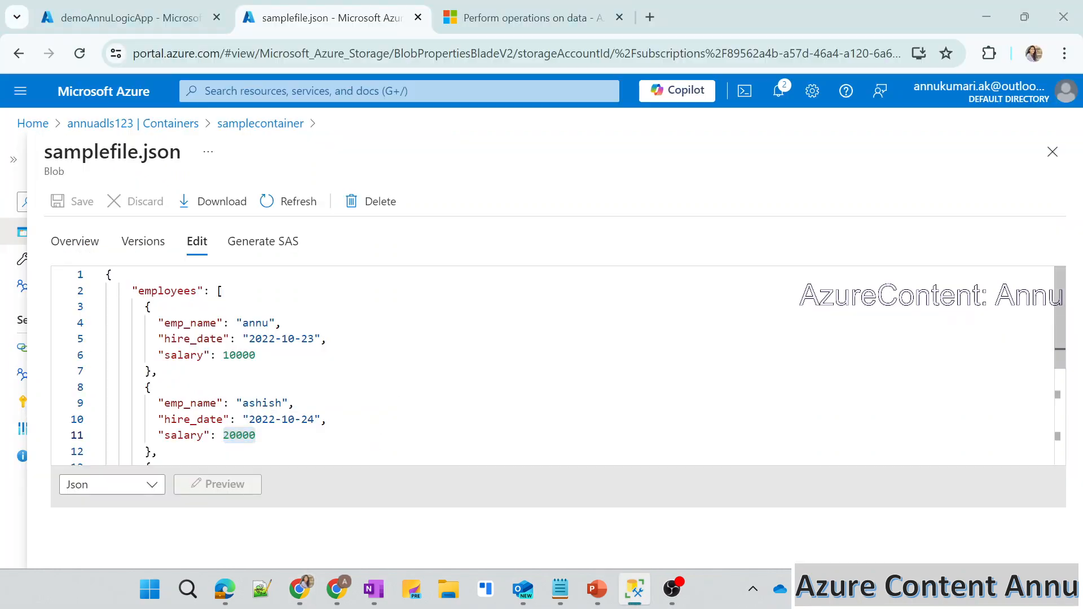
Check the third and fourth employee records in samplefile.json against the rows in the SQL query results.
{"action": "scroll", "coordinate": [553, 365], "scroll_direction": "down", "scroll_amount": 2}
{"action": "left_click", "coordinate": [268, 399]}
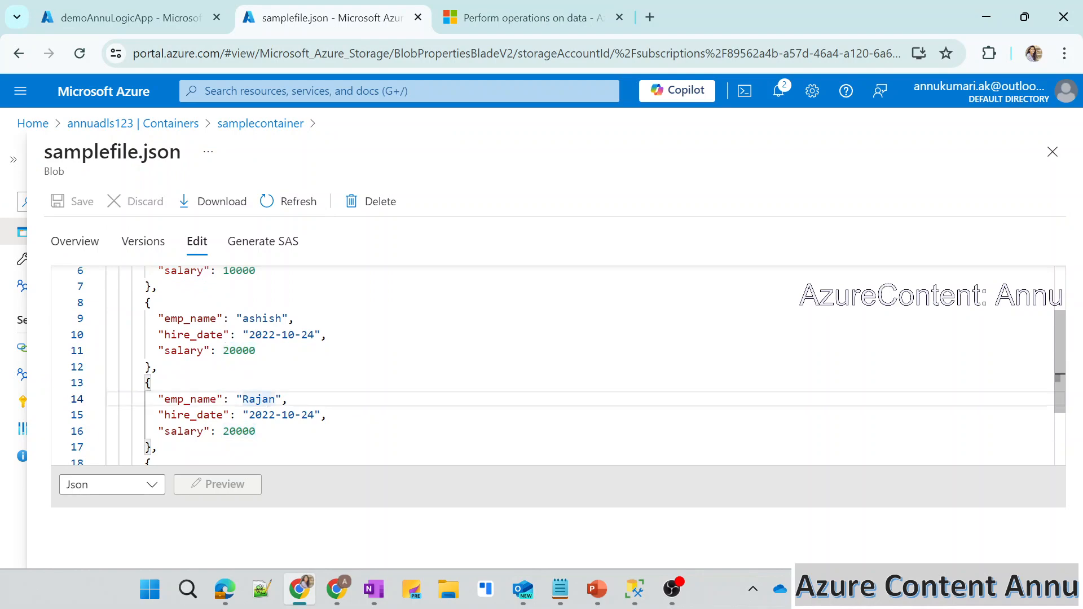
{"action": "key", "text": "alt+Tab"}
{"action": "key", "text": "alt+Tab"}
{"action": "scroll", "coordinate": [269, 399], "scroll_direction": "down", "scroll_amount": 2}
{"action": "left_click", "coordinate": [256, 410]}
{"action": "key", "text": "alt+Tab"}
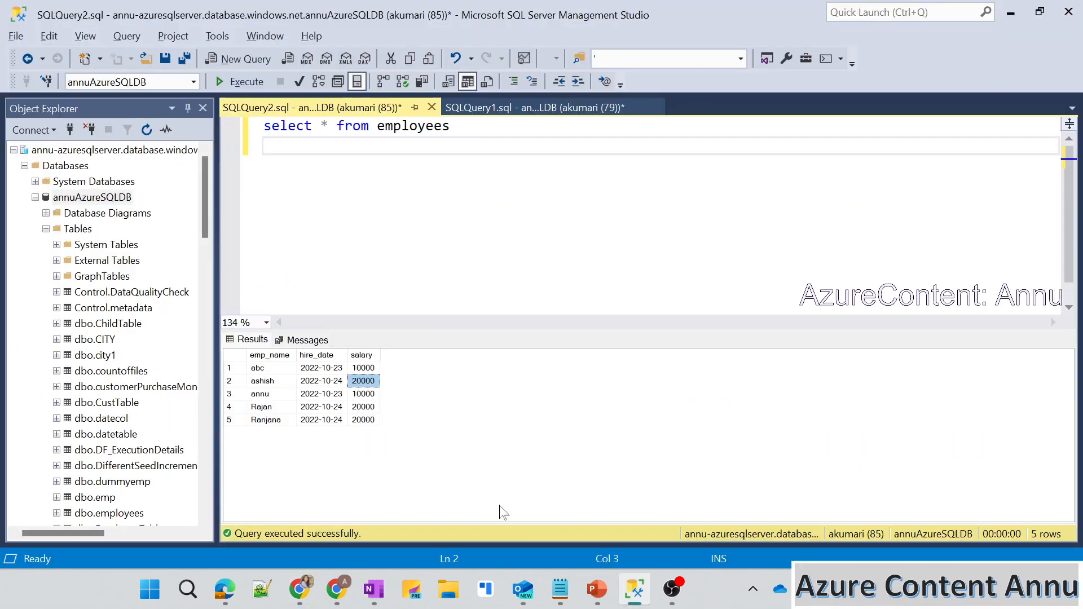
Return to the logic app run in the browser and examine the Insert row (V2) output body for the first For each iteration.
{"action": "key", "text": "alt+Tab"}
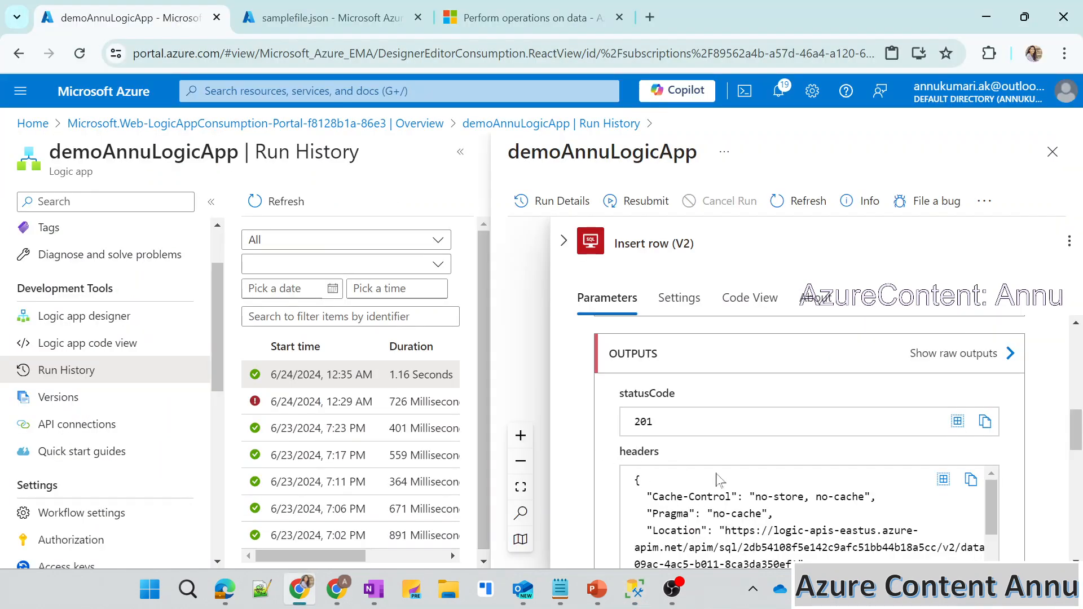
{"action": "scroll", "coordinate": [678, 463], "scroll_direction": "down", "scroll_amount": 6}
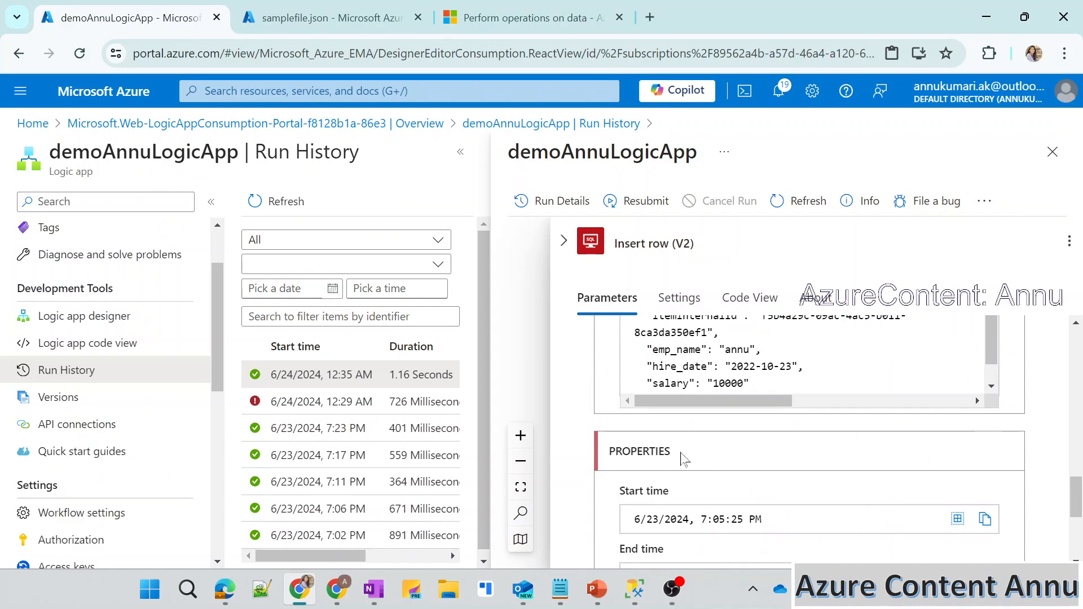
{"action": "scroll", "coordinate": [682, 459], "scroll_direction": "up", "scroll_amount": 3}
{"action": "left_click_drag", "start_coordinate": [634, 492], "coordinate": [737, 558]}
{"action": "left_click", "coordinate": [633, 514]}
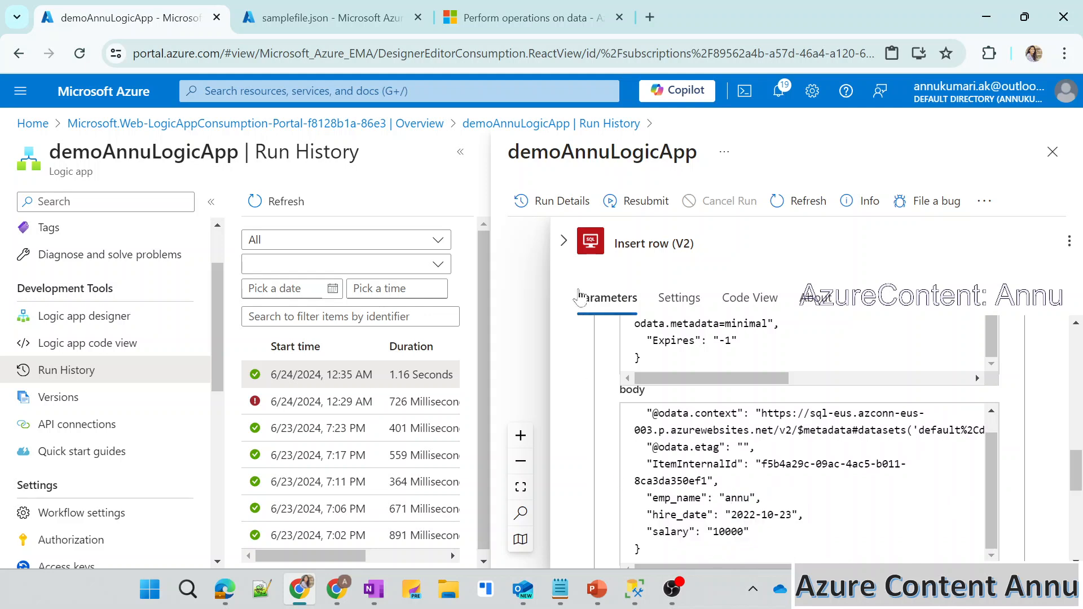
{"action": "left_click", "coordinate": [563, 241]}
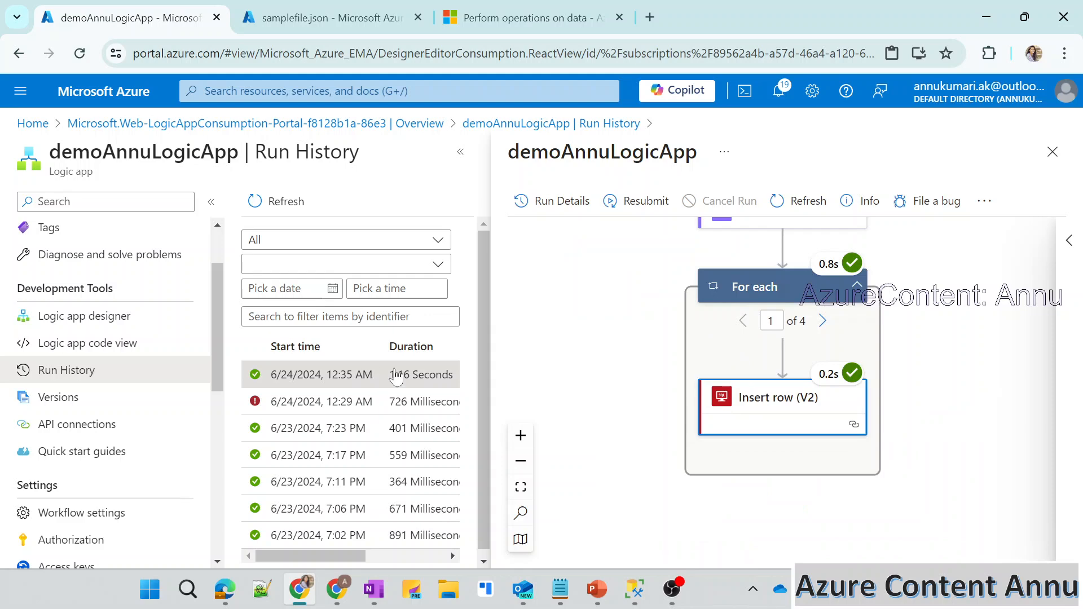
Examine the emp_name, hire_date and salary in the Insert row (V2) output body for For each iteration 2.
{"action": "left_click", "coordinate": [822, 321]}
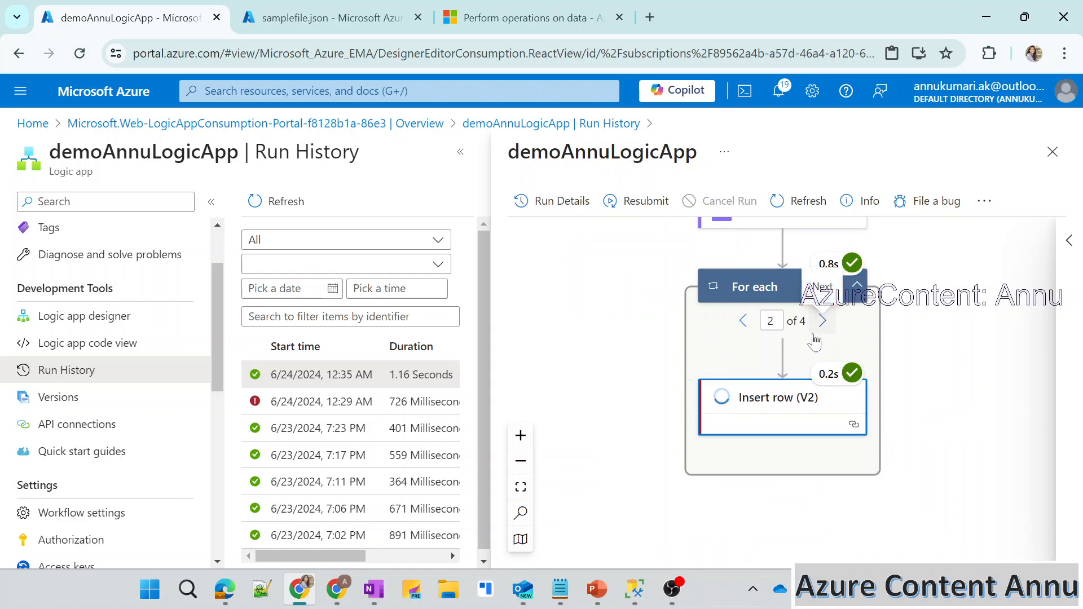
{"action": "left_click", "coordinate": [753, 398]}
{"action": "scroll", "coordinate": [617, 461], "scroll_direction": "down", "scroll_amount": 5}
{"action": "scroll", "coordinate": [616, 462], "scroll_direction": "down", "scroll_amount": 10}
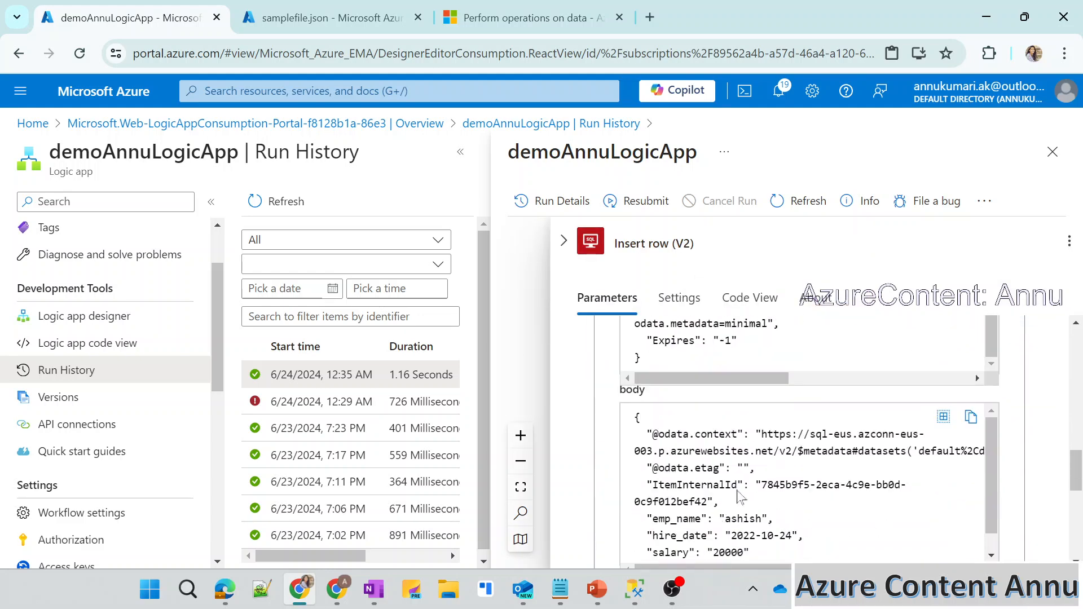
{"action": "scroll", "coordinate": [717, 412], "scroll_direction": "up", "scroll_amount": 2}
{"action": "left_click_drag", "start_coordinate": [720, 433], "coordinate": [777, 471]}
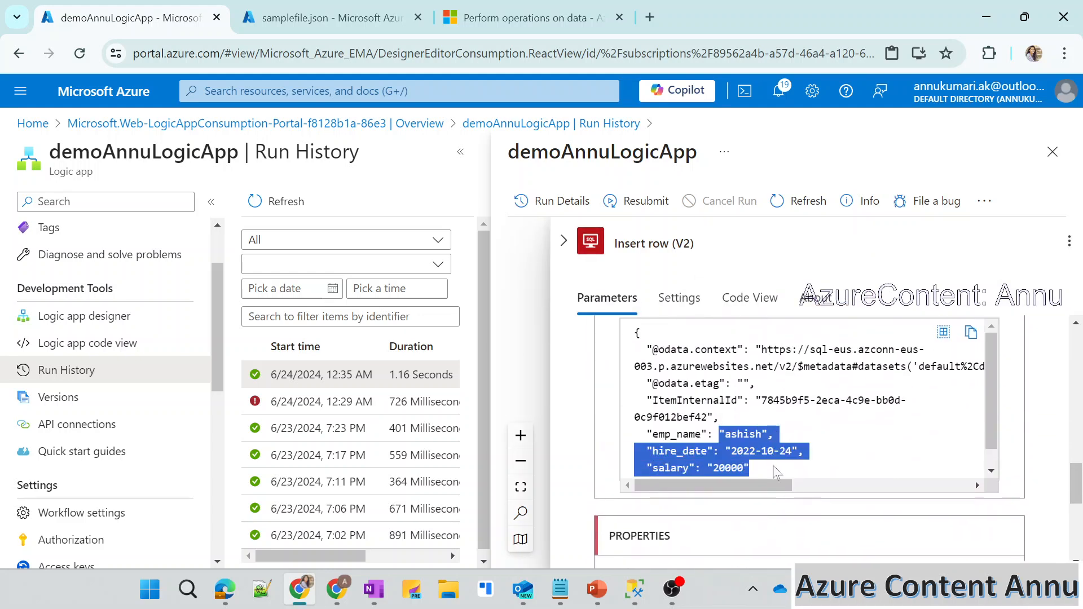
{"action": "left_click", "coordinate": [575, 245]}
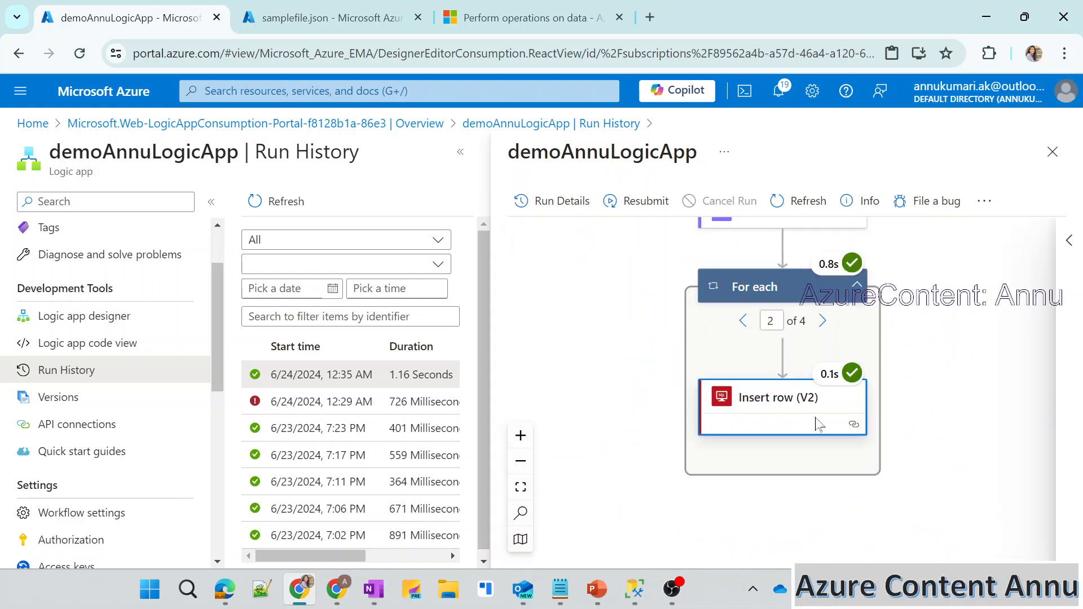
Examine the emp_name, hire_date and salary in the Insert row (V2) output body for For each iteration 3.
{"action": "left_click", "coordinate": [823, 320]}
{"action": "left_click", "coordinate": [757, 427]}
{"action": "scroll", "coordinate": [610, 460], "scroll_direction": "down", "scroll_amount": 10}
{"action": "scroll", "coordinate": [614, 460], "scroll_direction": "down", "scroll_amount": 15}
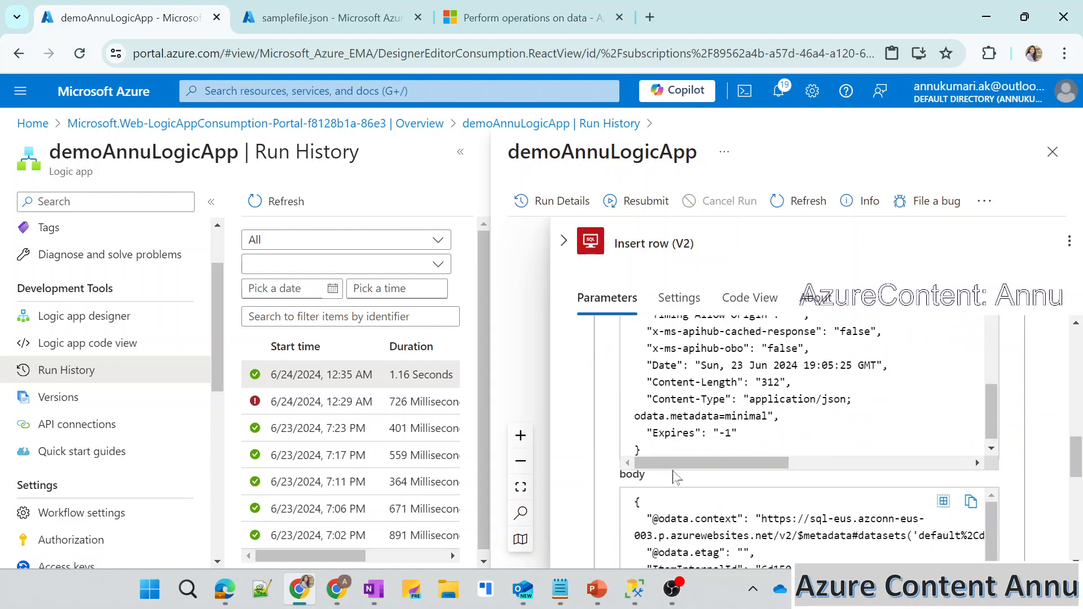
{"action": "scroll", "coordinate": [630, 477], "scroll_direction": "up", "scroll_amount": 10}
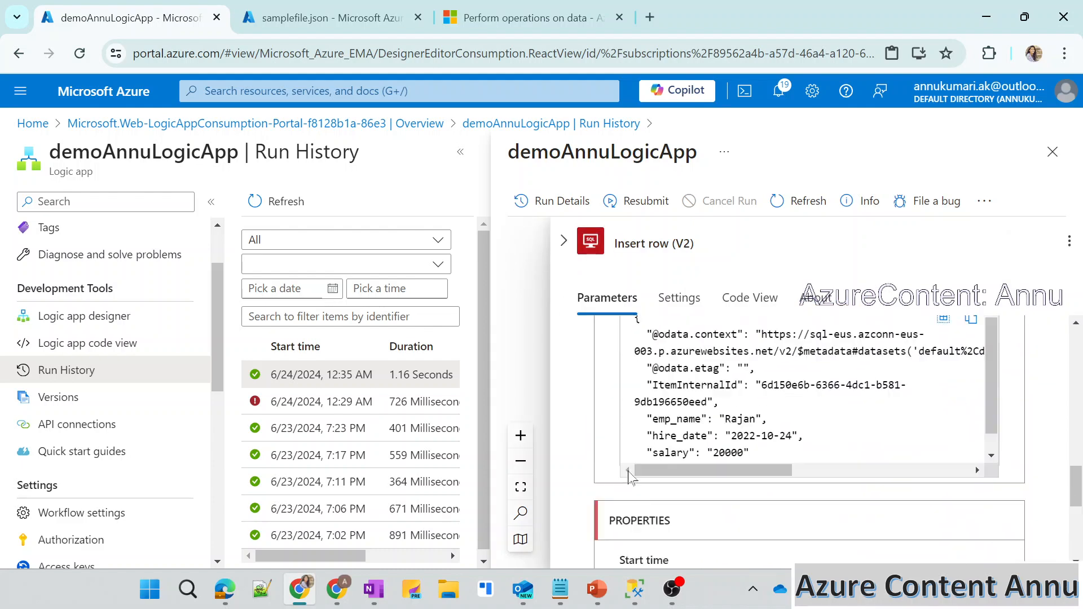
{"action": "scroll", "coordinate": [629, 477], "scroll_direction": "down", "scroll_amount": 1}
{"action": "left_click_drag", "start_coordinate": [707, 438], "coordinate": [725, 465]}
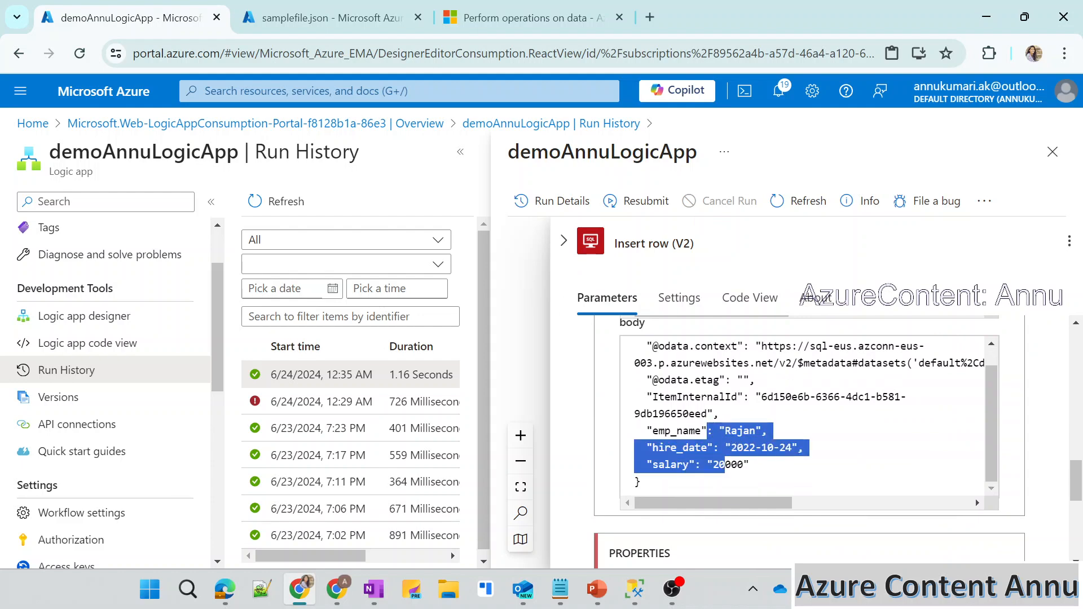
{"action": "left_click", "coordinate": [564, 246]}
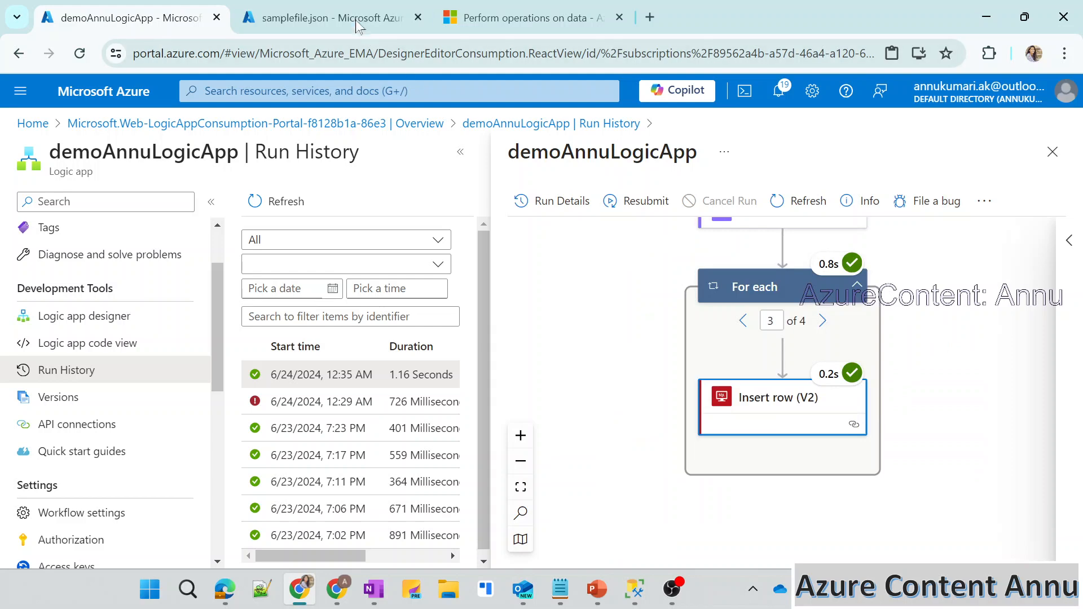
Examine the employees array and its first record in samplefile.json, and compare them with the employees query results in SQL Server Management Studio.
{"action": "left_click", "coordinate": [351, 18]}
{"action": "left_click", "coordinate": [160, 363]}
{"action": "scroll", "coordinate": [184, 359], "scroll_direction": "up", "scroll_amount": 3}
{"action": "left_click", "coordinate": [183, 359]}
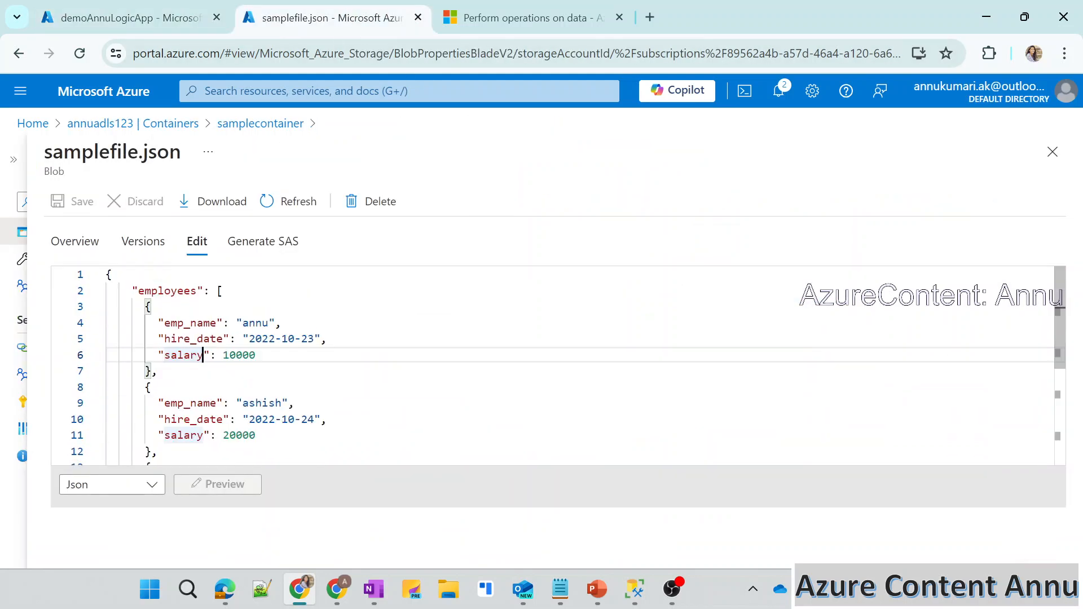
{"action": "double_click", "coordinate": [168, 291]}
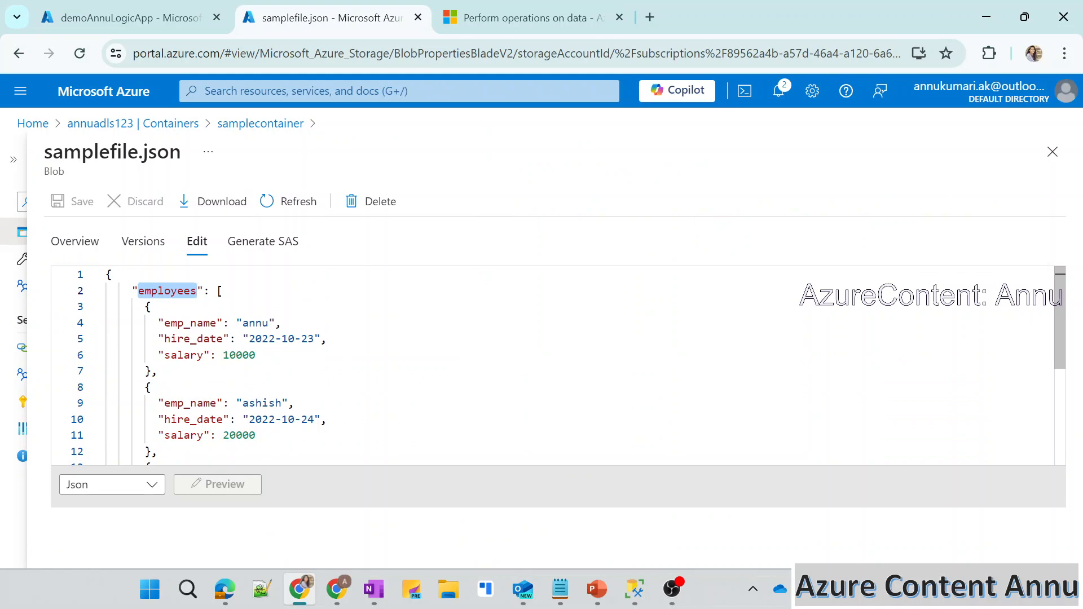
{"action": "left_click_drag", "start_coordinate": [138, 306], "coordinate": [151, 370]}
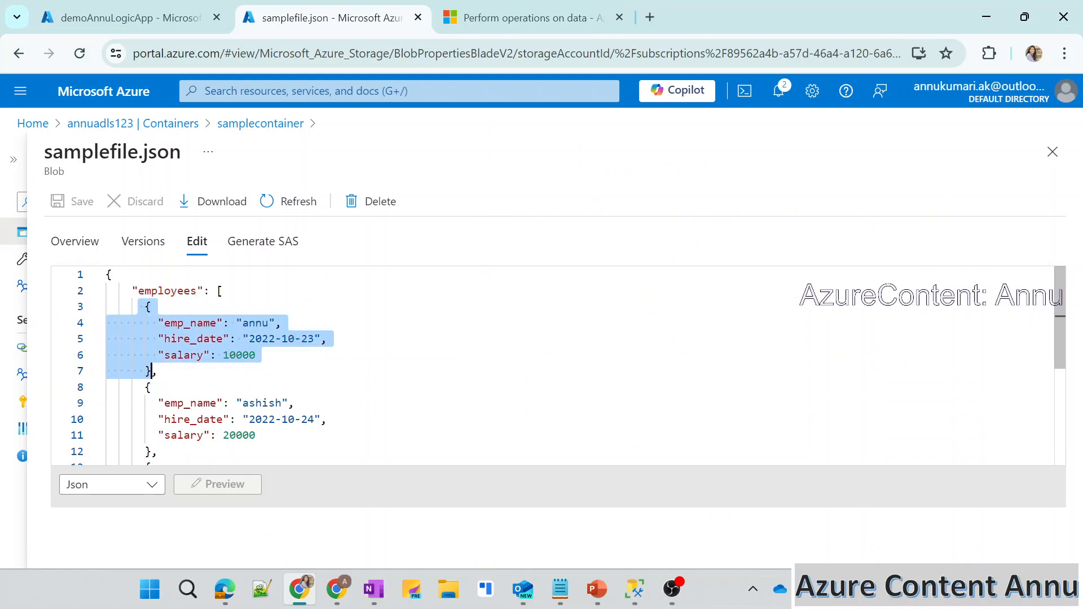
{"action": "key", "text": "alt+Tab"}
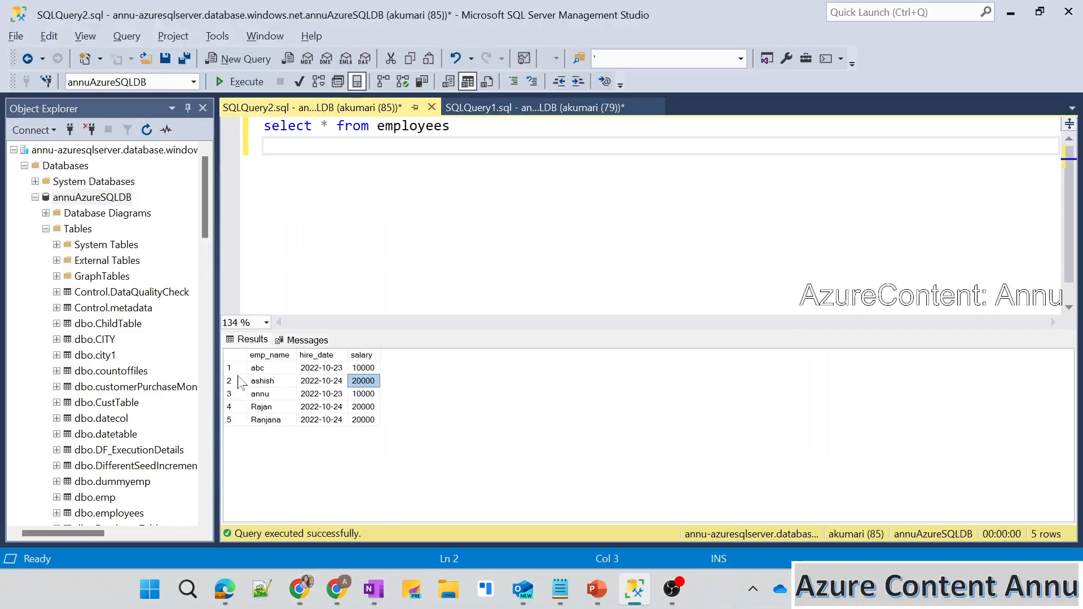
{"action": "left_click", "coordinate": [238, 382]}
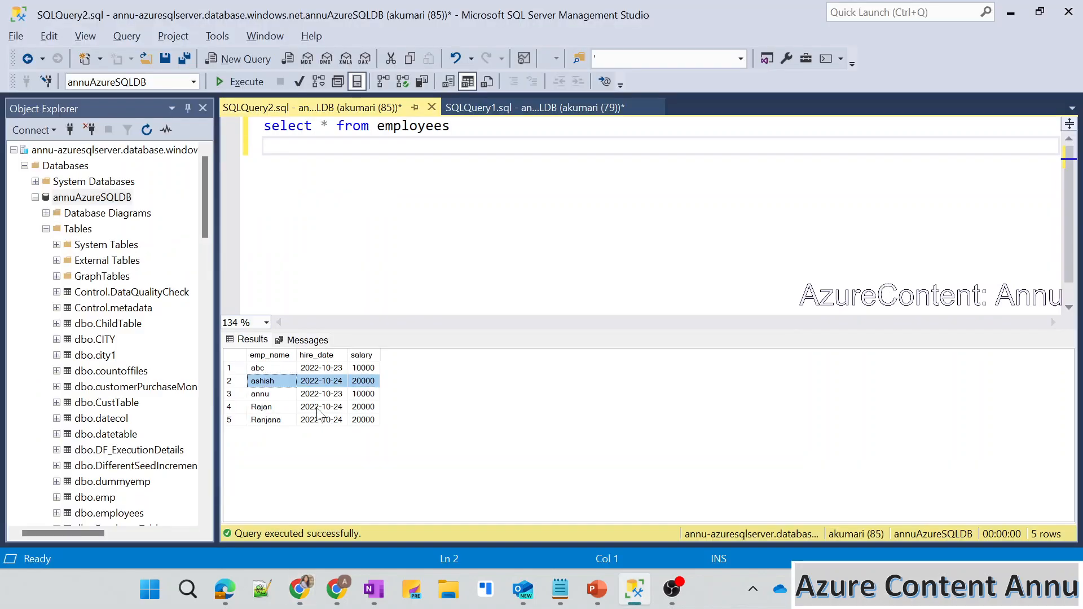
Switch to the PowerPoint slide show and advance from the Logic Apps scenario slide to the closing Thank You slide.
{"action": "key", "text": "alt+Tab"}
{"action": "key", "text": "alt+Tab"}
{"action": "key", "text": "alt+Tab"}
{"action": "left_click", "coordinate": [117, 8]}
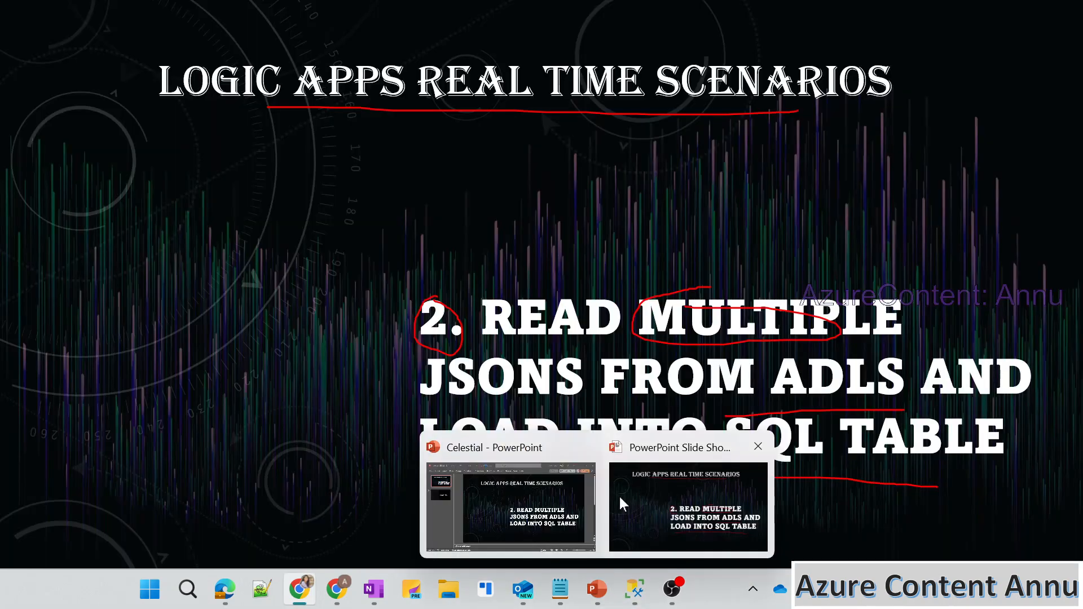
{"action": "left_click", "coordinate": [618, 495]}
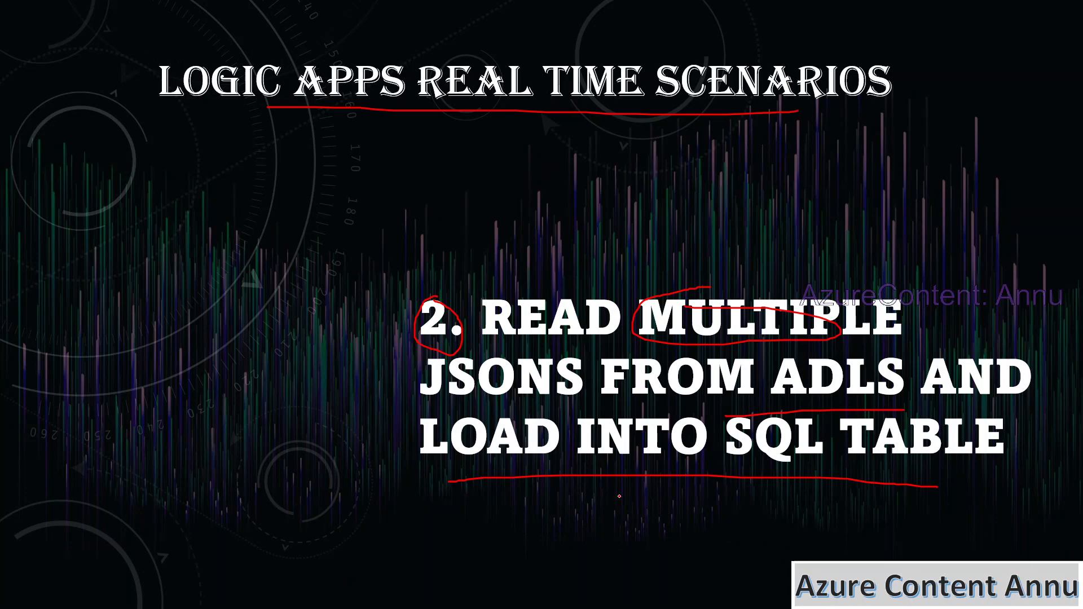
{"action": "key", "text": "Right"}
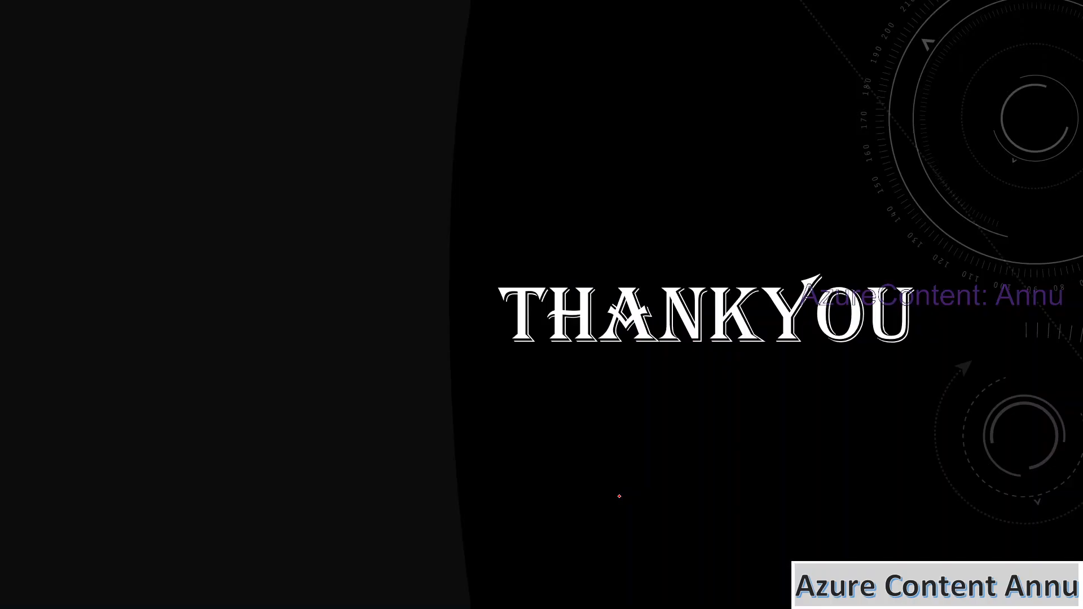